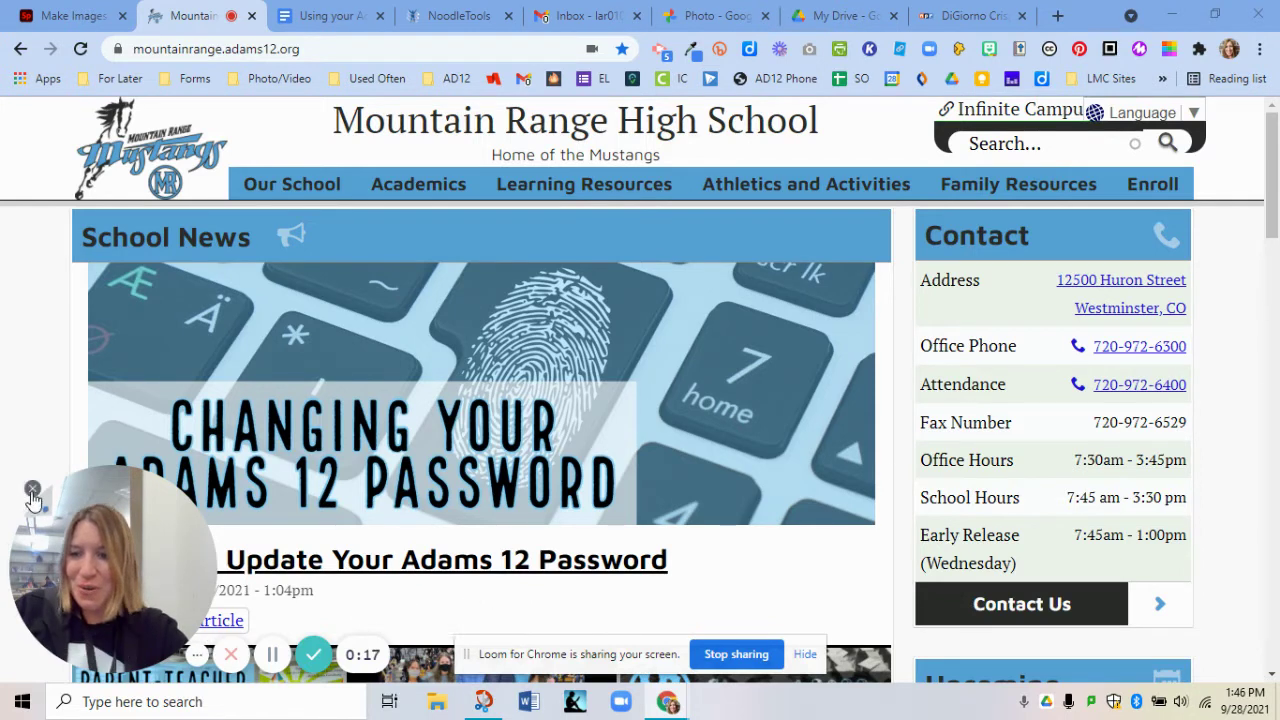
Switch to Google Drive's My Drive tab and open the Google apps grid
{"action": "left_click", "coordinate": [33, 491]}
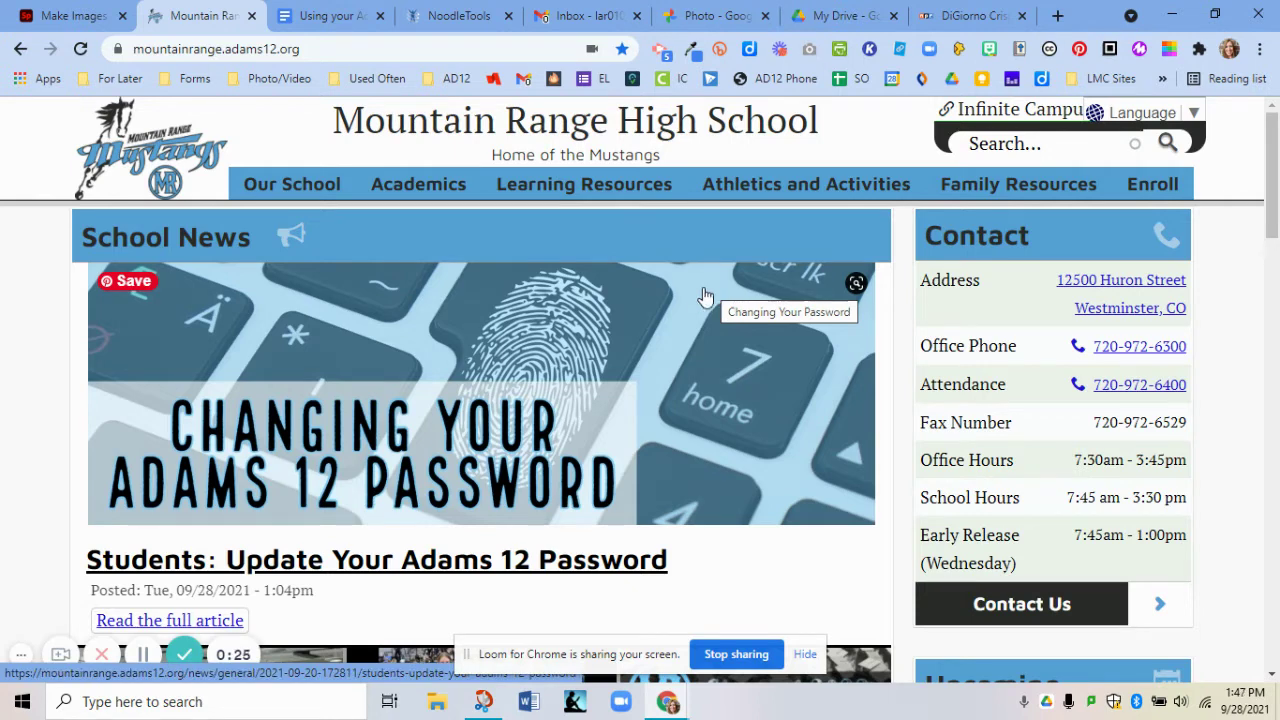
{"action": "left_click", "coordinate": [840, 17]}
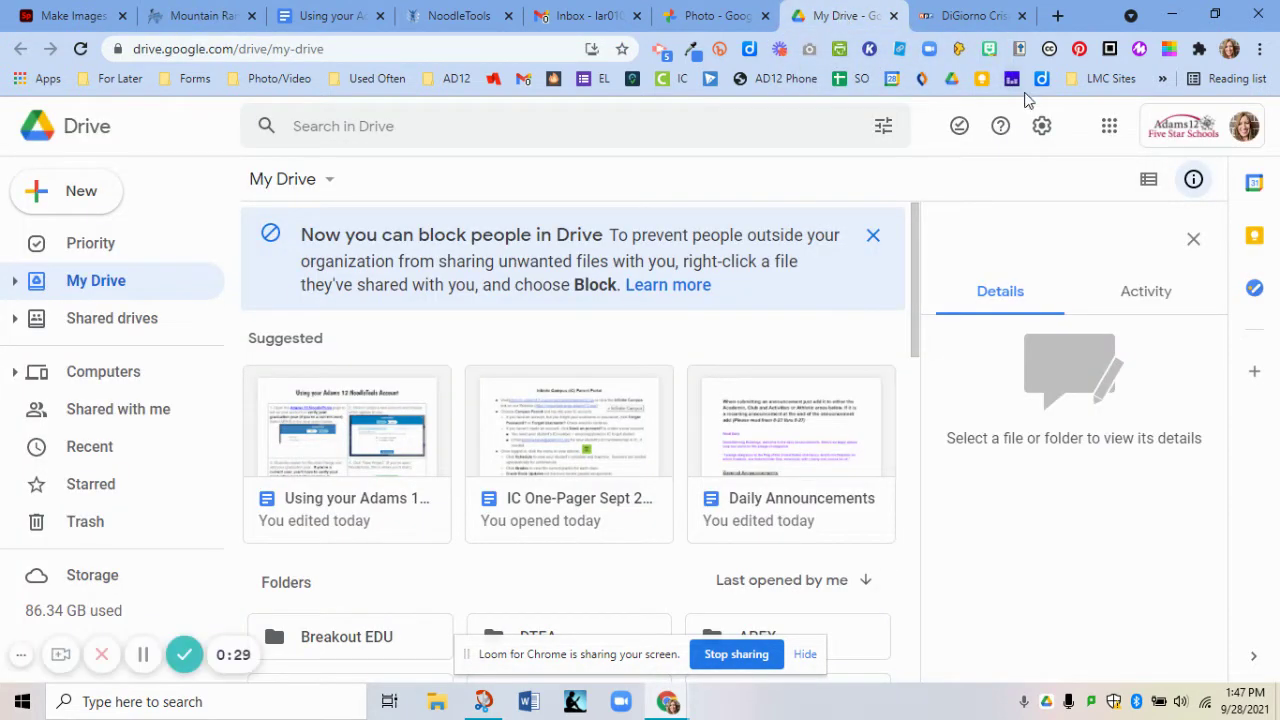
{"action": "left_click", "coordinate": [1111, 128]}
Scroll the apps list to NoodleTools, then view the saved 'Can't access this service' image
{"action": "scroll", "coordinate": [1088, 268], "scroll_direction": "down", "scroll_amount": 3}
{"action": "scroll", "coordinate": [1088, 268], "scroll_direction": "down", "scroll_amount": 5}
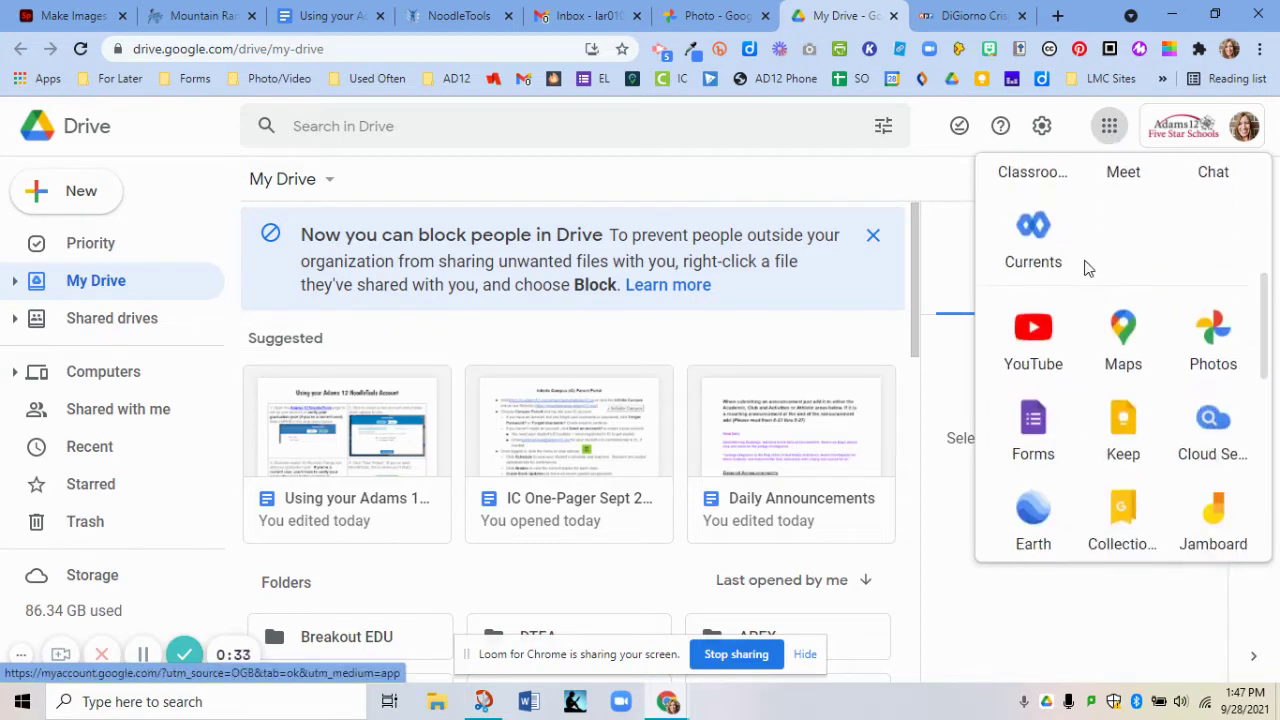
{"action": "scroll", "coordinate": [1040, 418], "scroll_direction": "down", "scroll_amount": 3}
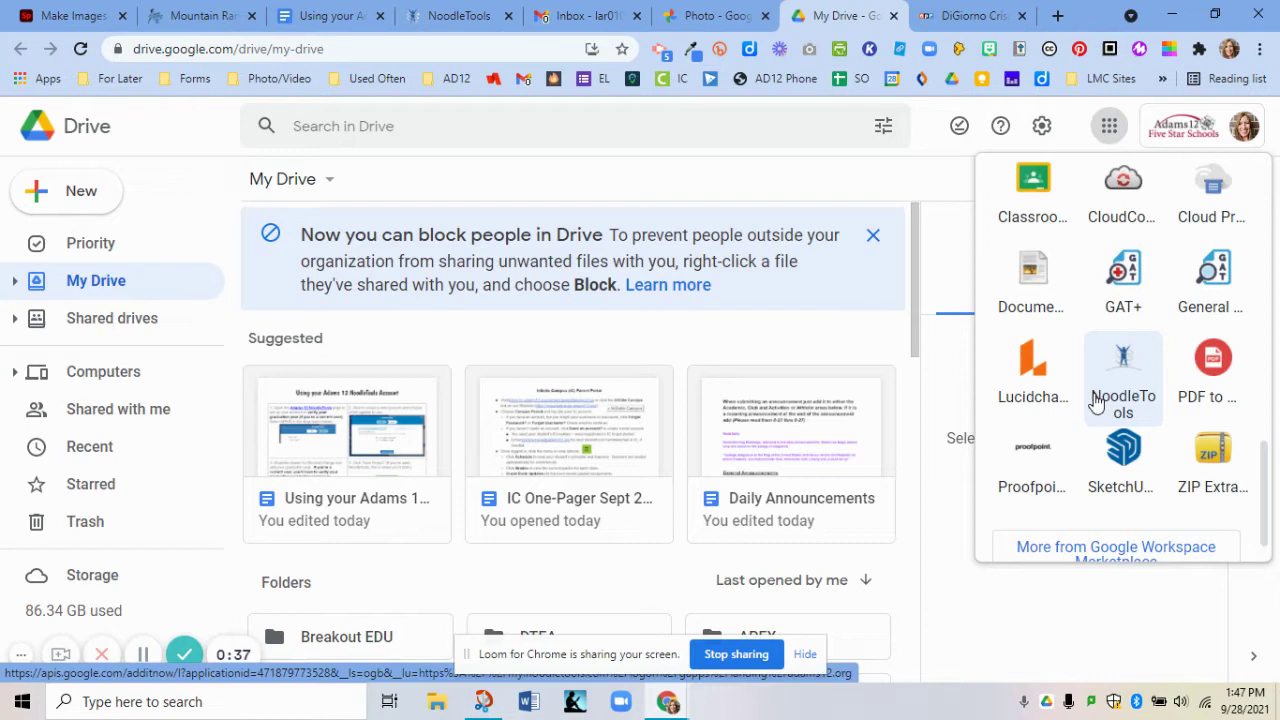
{"action": "left_click", "coordinate": [720, 17]}
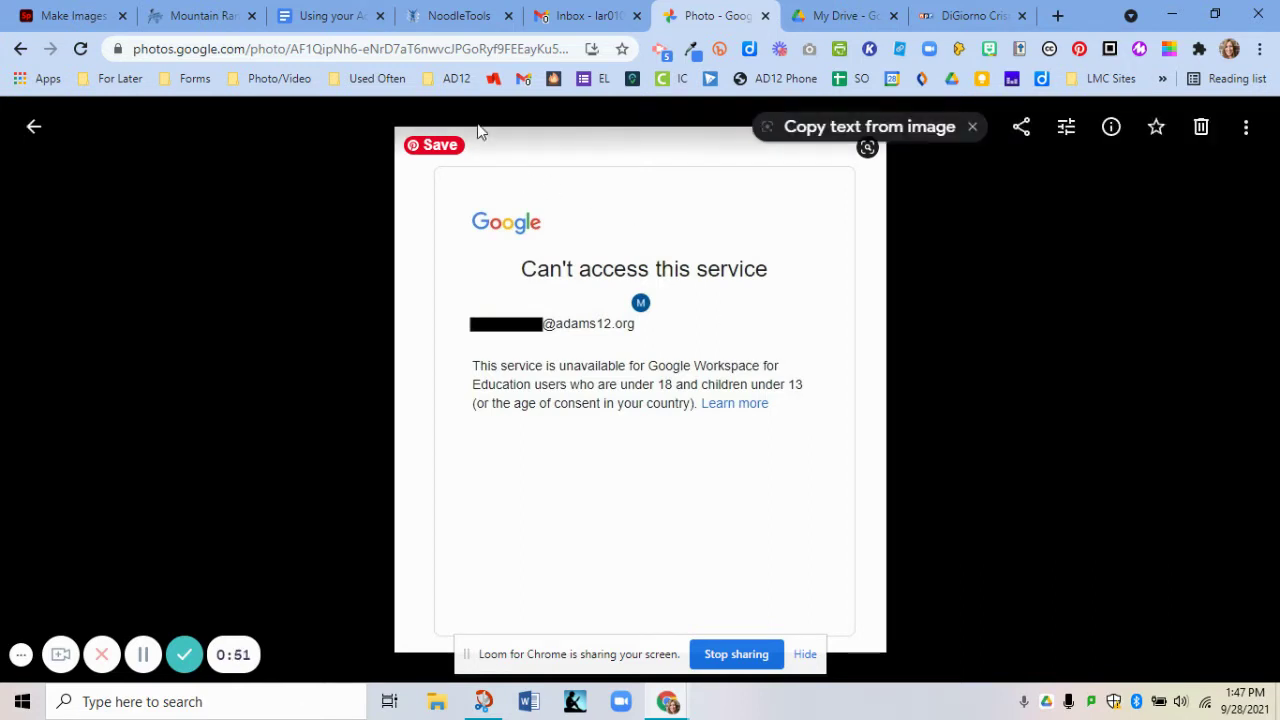
Log in to NoodleTools from its homepage, then go back to the Mountain Range High School site
{"action": "left_click", "coordinate": [448, 15]}
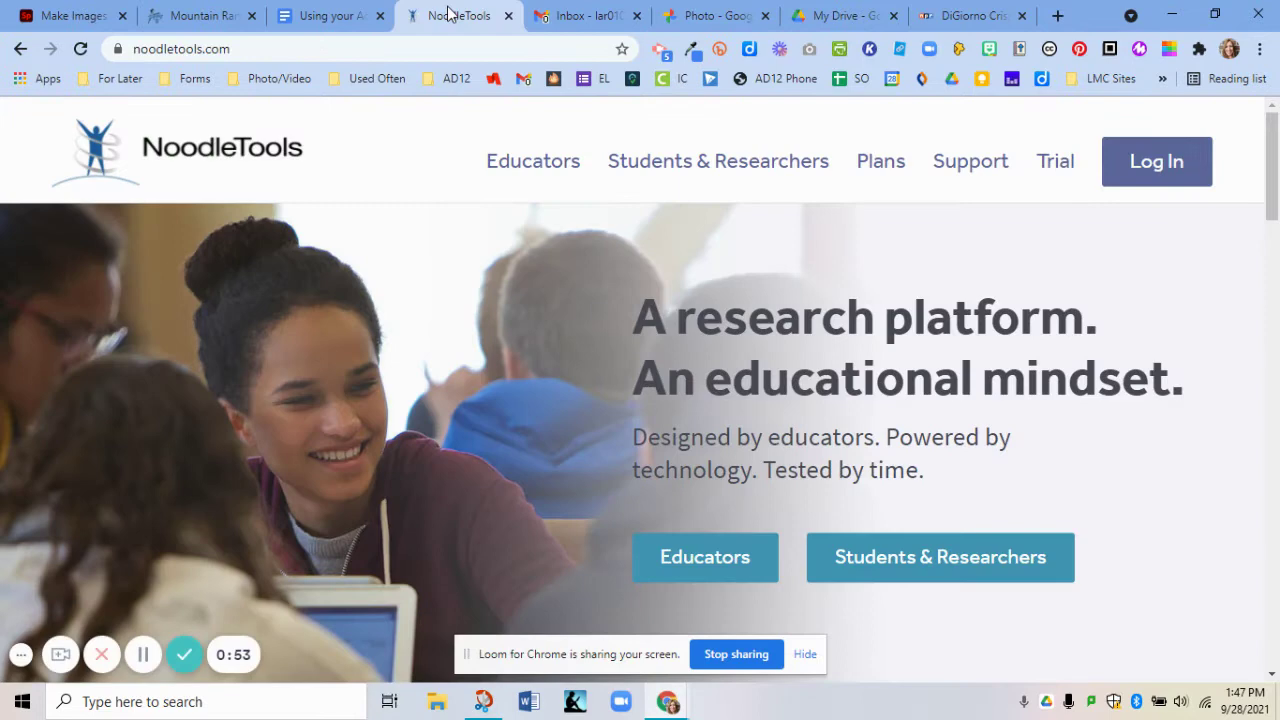
{"action": "left_click", "coordinate": [1157, 162]}
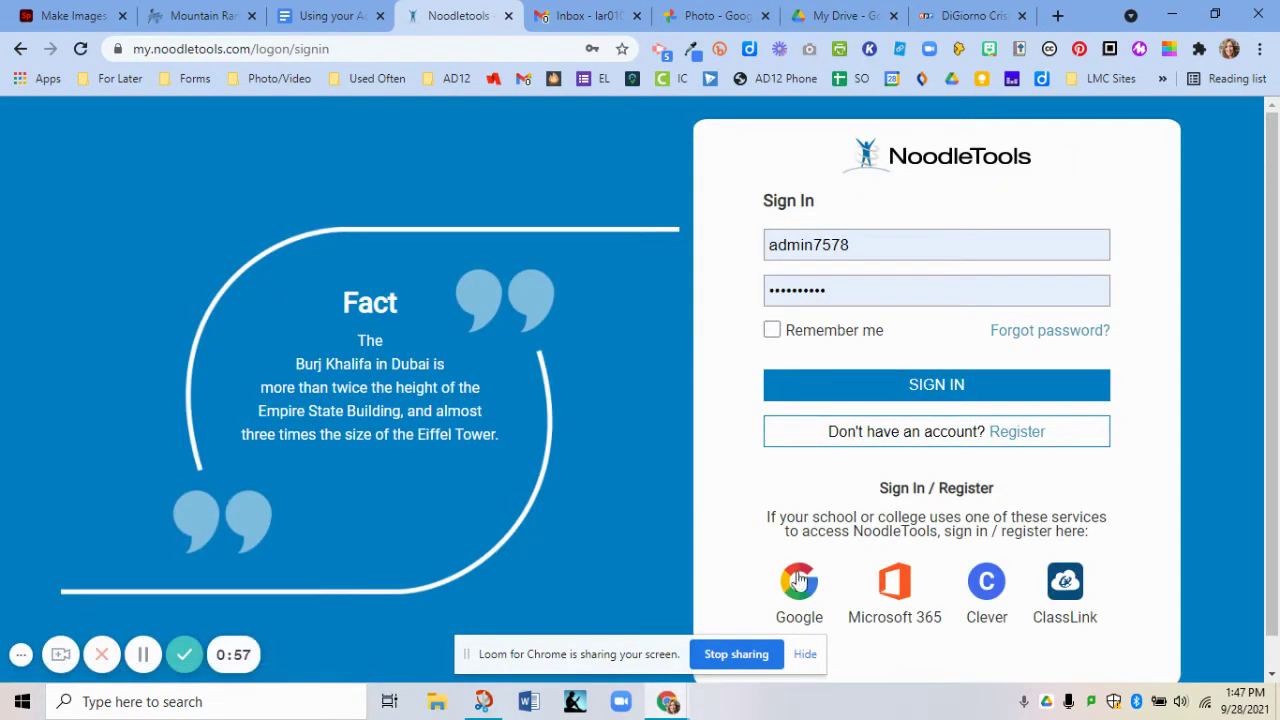
{"action": "left_click", "coordinate": [797, 590]}
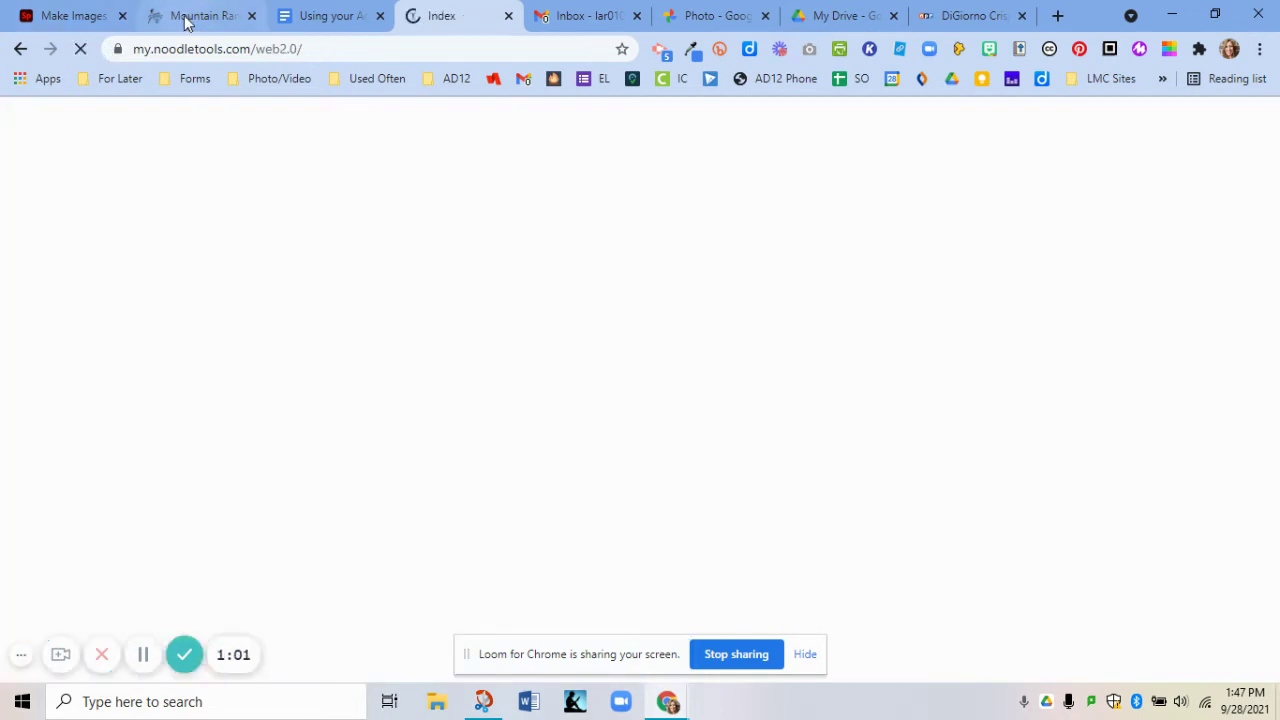
{"action": "left_click", "coordinate": [185, 17]}
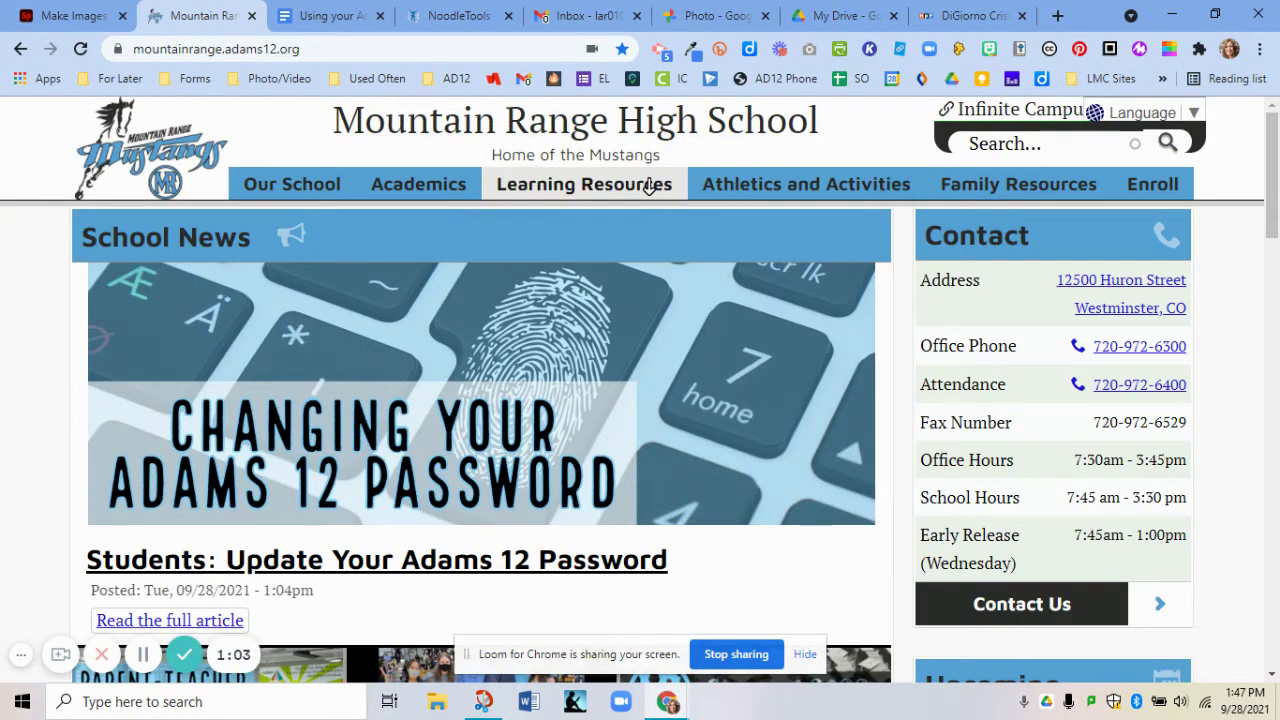
Open NoodleTools Help from the Library menu, then view the 'Using your Adams 12 NoodleTools Account' doc
{"action": "mouse_move", "coordinate": [650, 187]}
{"action": "left_click", "coordinate": [645, 258]}
{"action": "scroll", "coordinate": [514, 394], "scroll_direction": "down", "scroll_amount": 2}
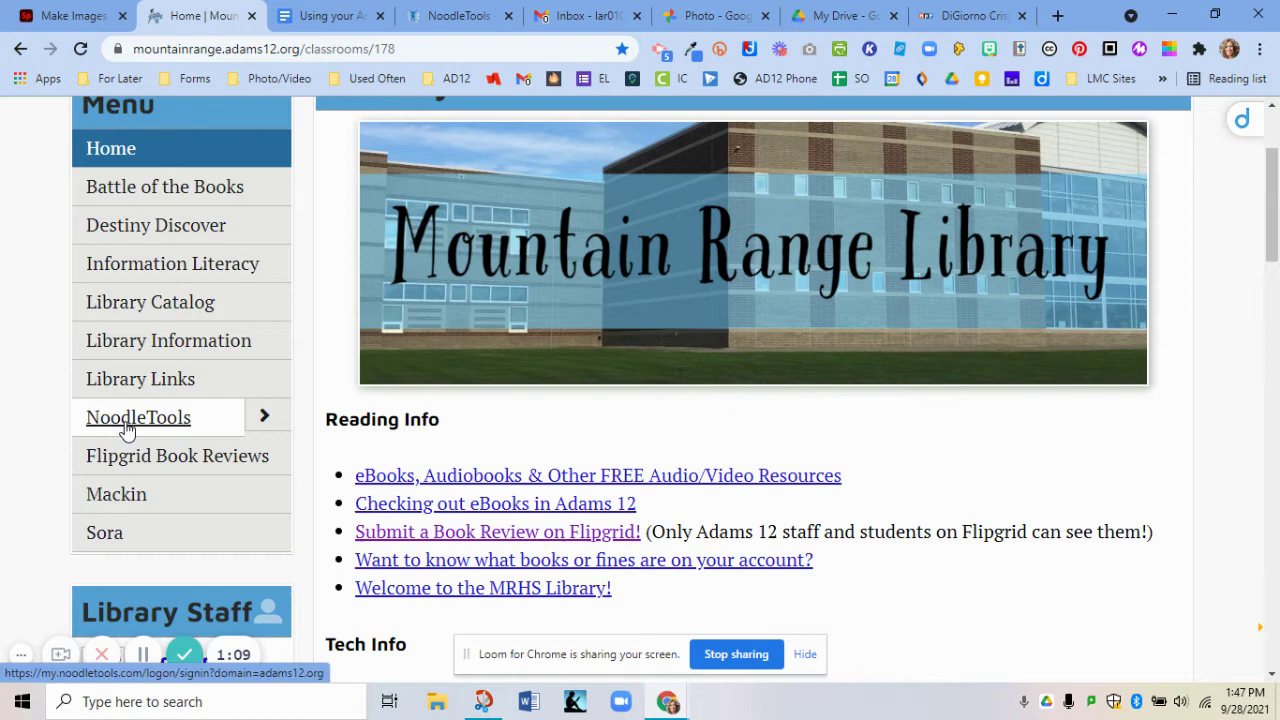
{"action": "left_click", "coordinate": [271, 425]}
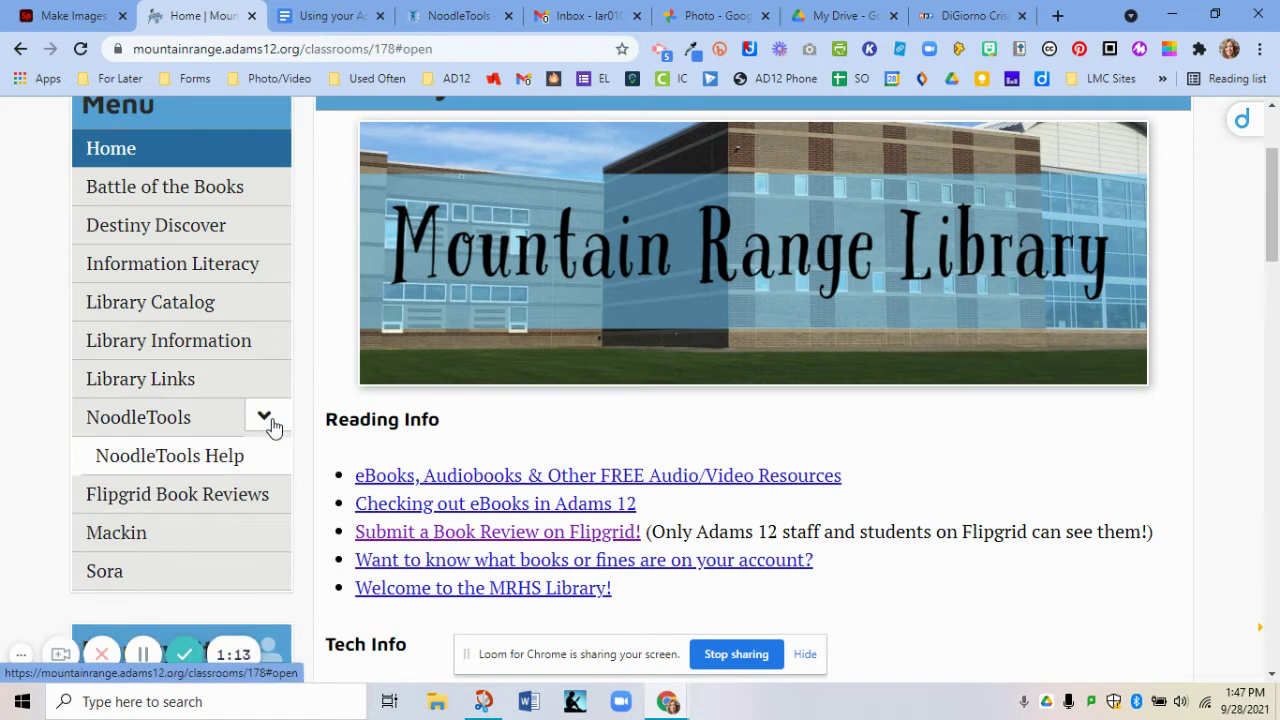
{"action": "left_click", "coordinate": [243, 457]}
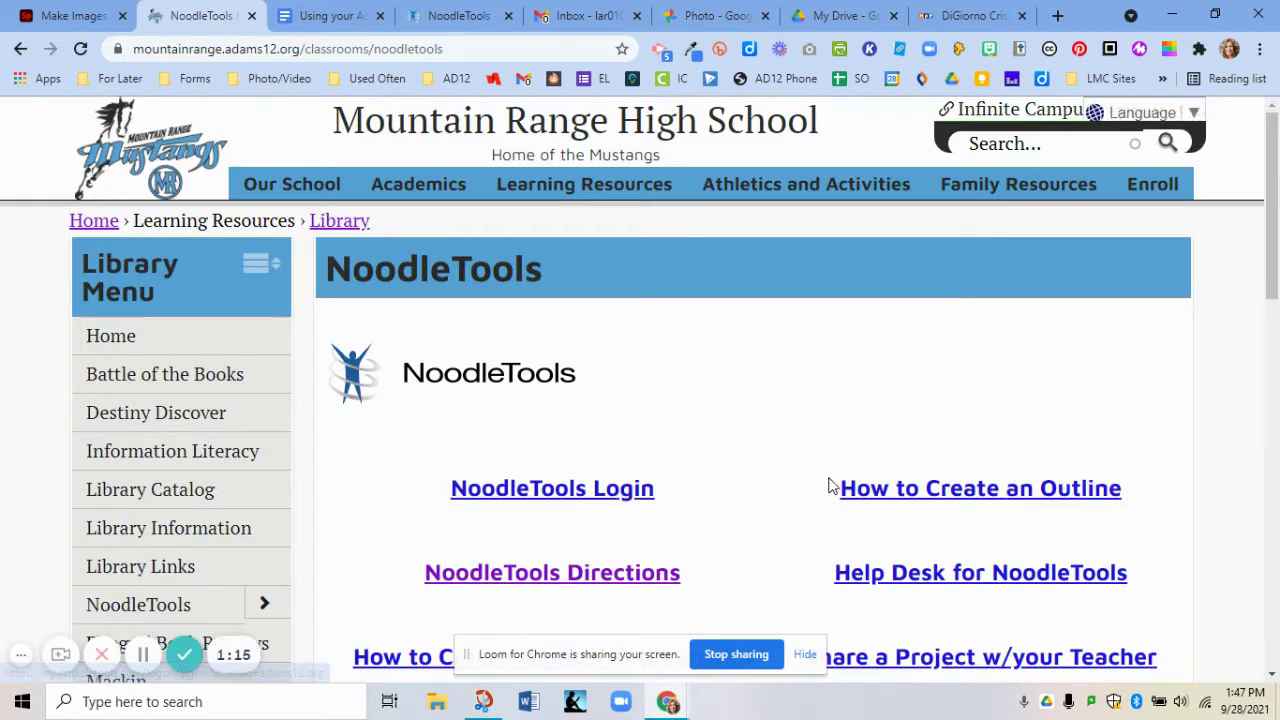
{"action": "scroll", "coordinate": [829, 486], "scroll_direction": "down", "scroll_amount": 1}
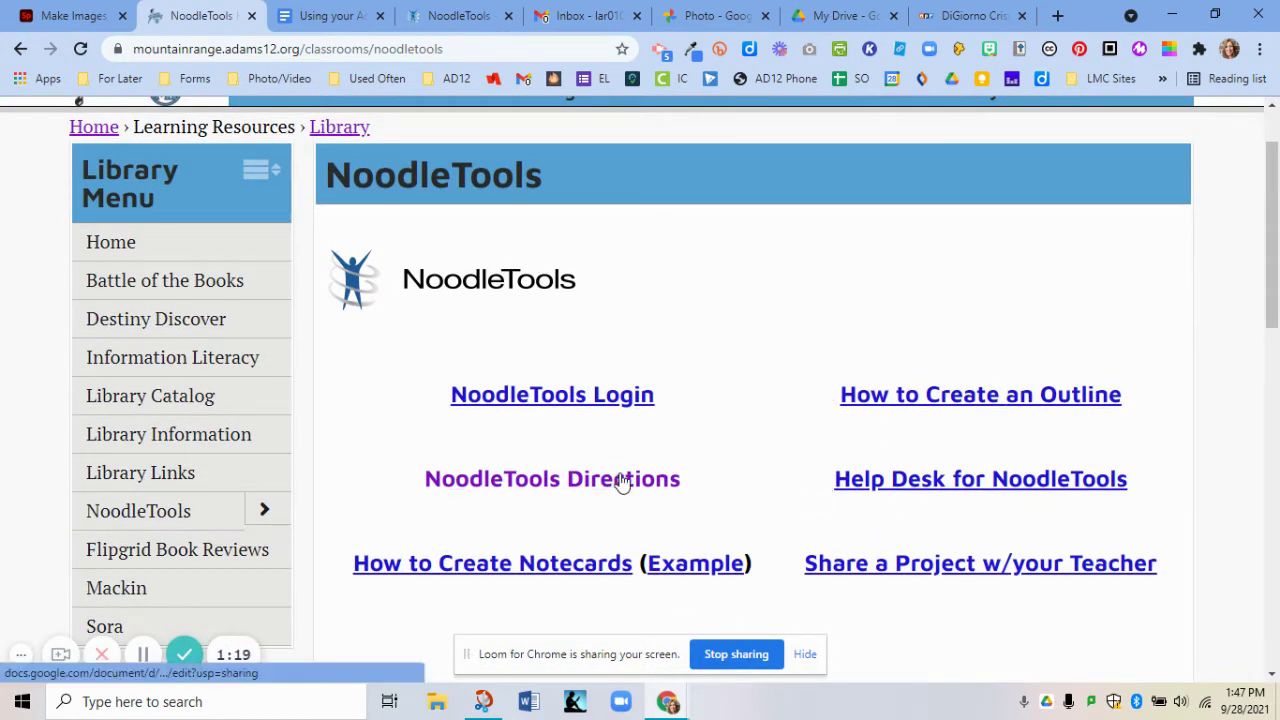
{"action": "left_click", "coordinate": [322, 18]}
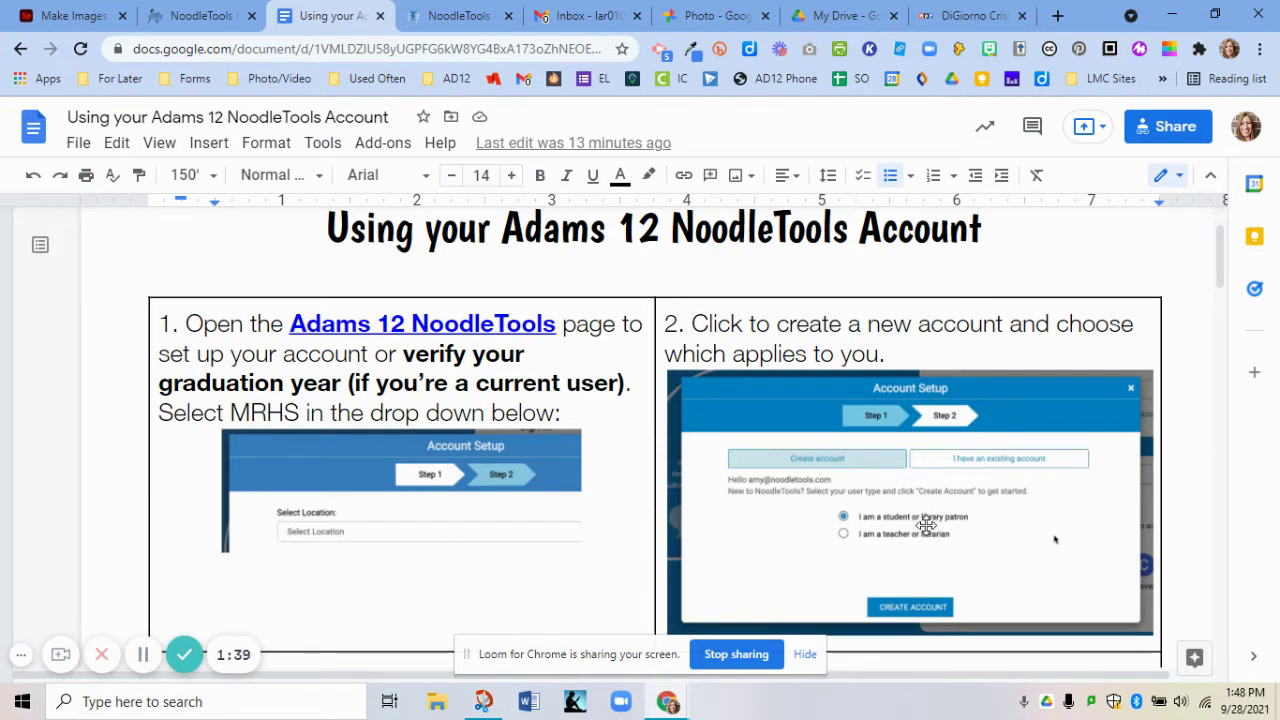
Review the 'Can't access this service' and Update Profile images, then go to the NoodleTools Projects page
{"action": "scroll", "coordinate": [924, 530], "scroll_direction": "down", "scroll_amount": 2}
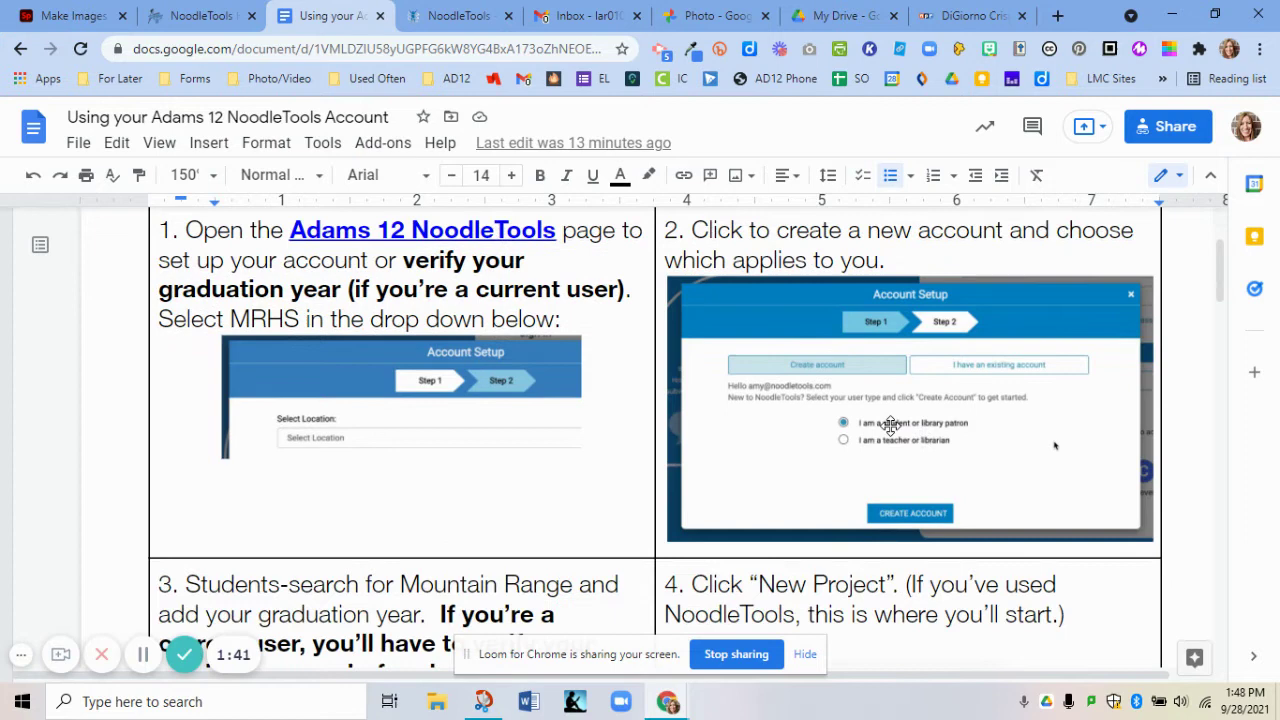
{"action": "scroll", "coordinate": [888, 420], "scroll_direction": "down", "scroll_amount": 3}
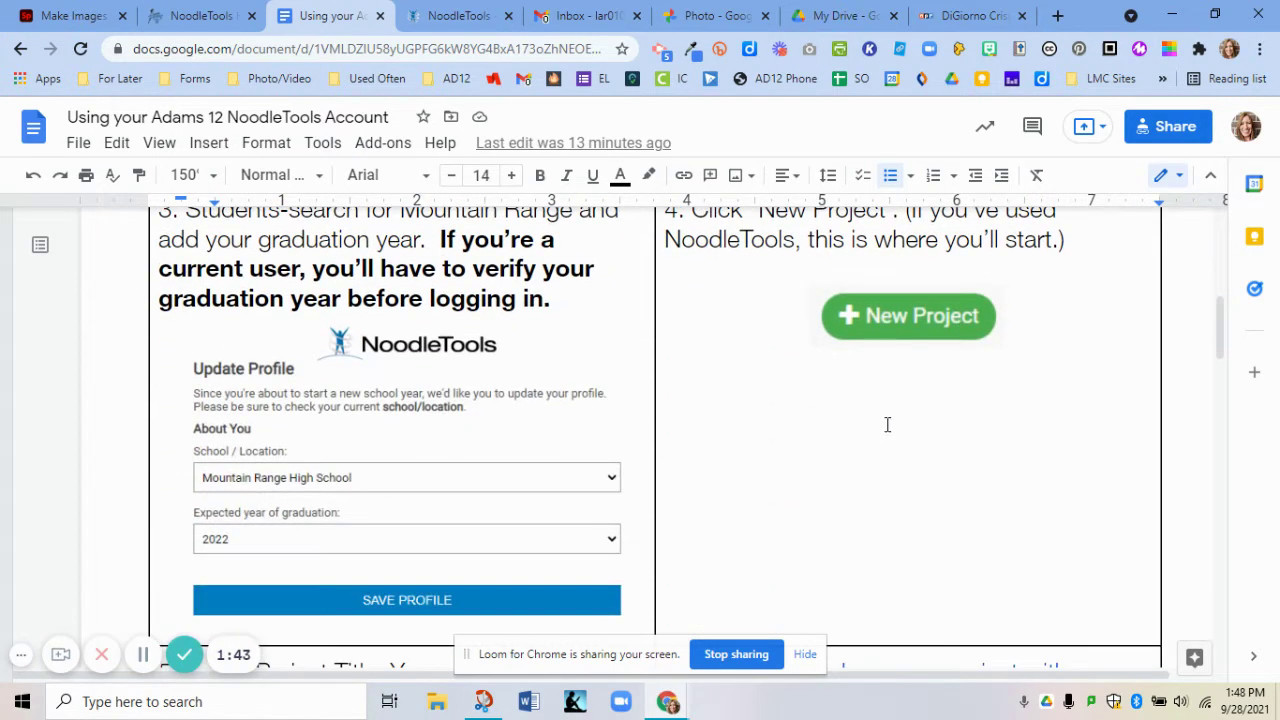
{"action": "left_click", "coordinate": [748, 18]}
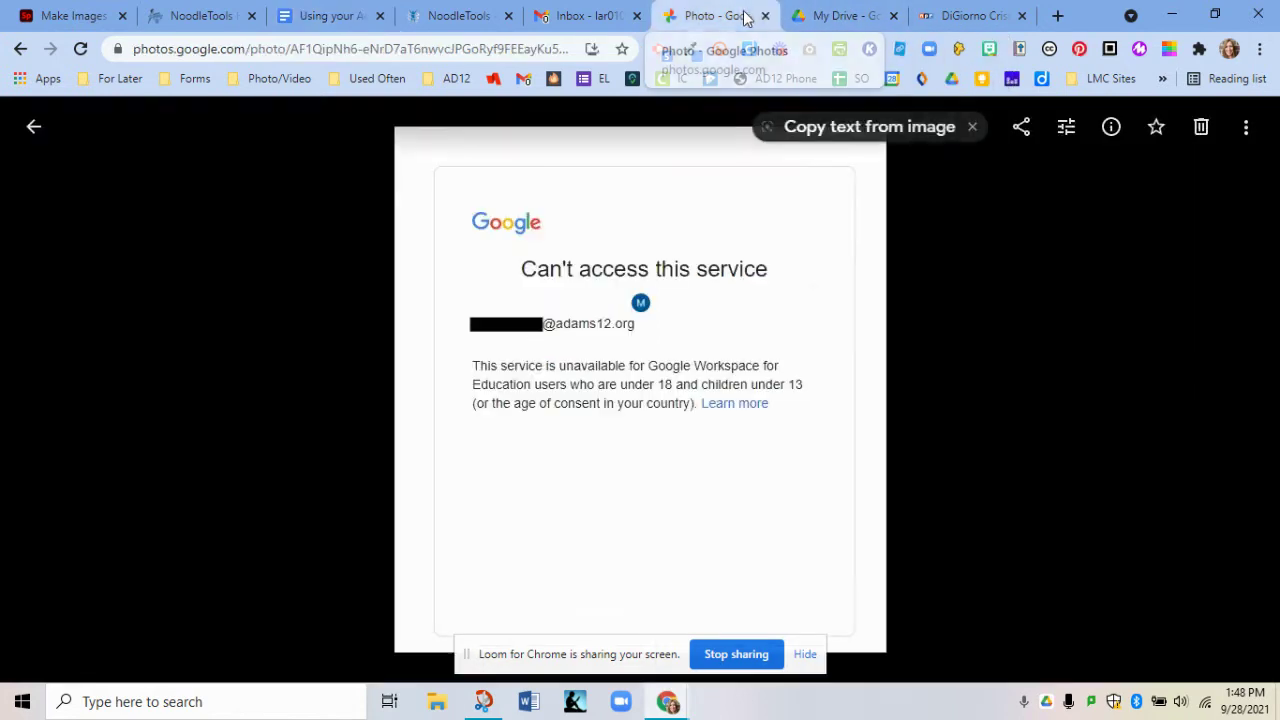
{"action": "left_click", "coordinate": [1210, 395]}
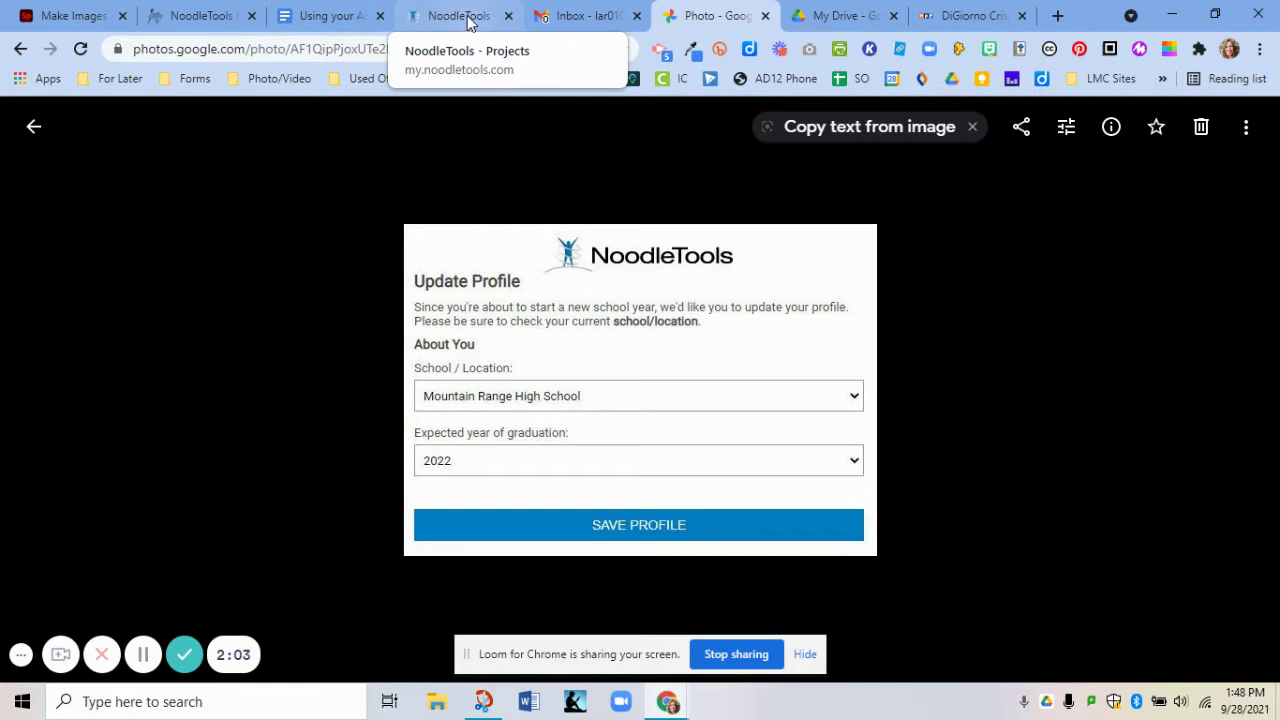
{"action": "left_click", "coordinate": [335, 15]}
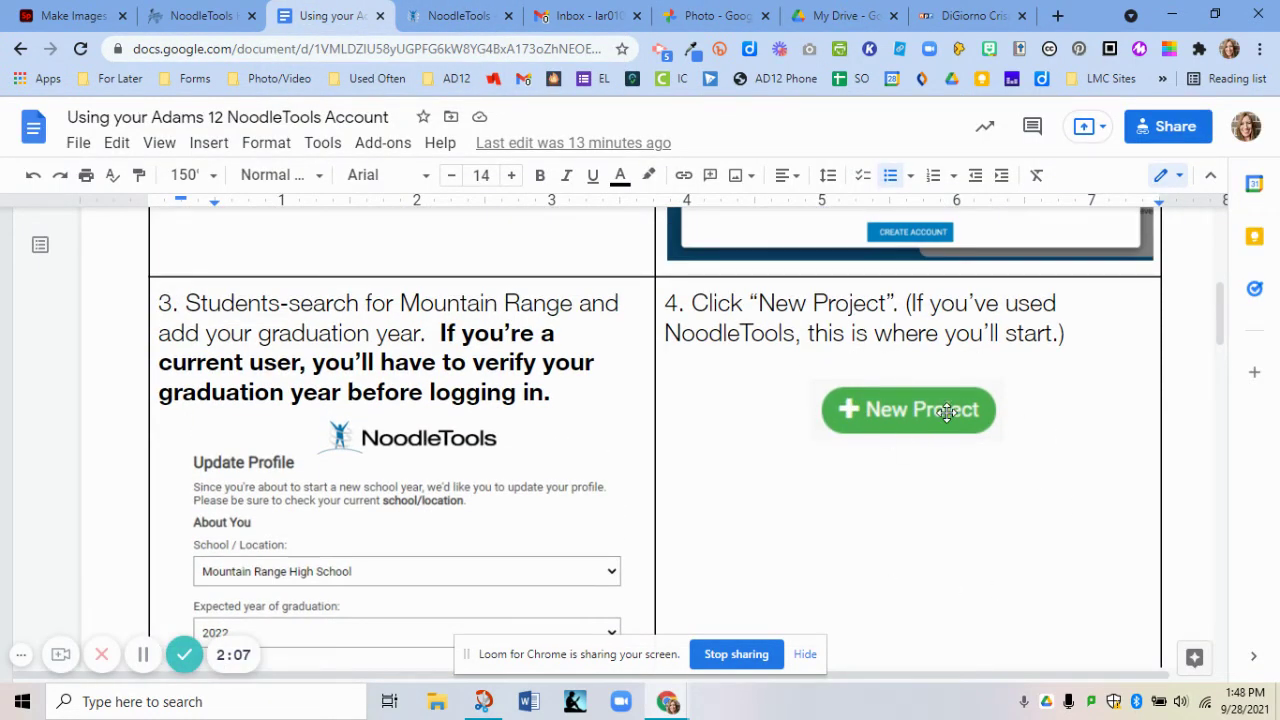
{"action": "left_click", "coordinate": [428, 17]}
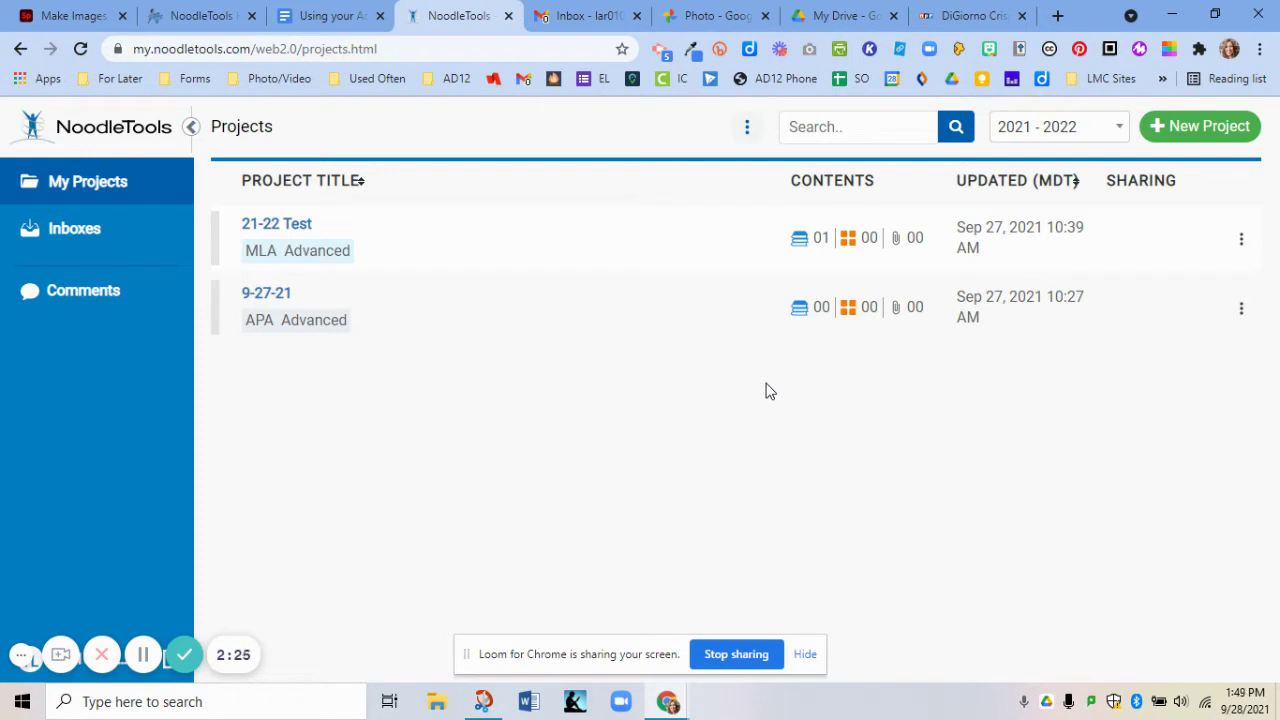
Create a new project titled '9-28-21' with MLA style and Advanced level
{"action": "left_click", "coordinate": [1218, 127]}
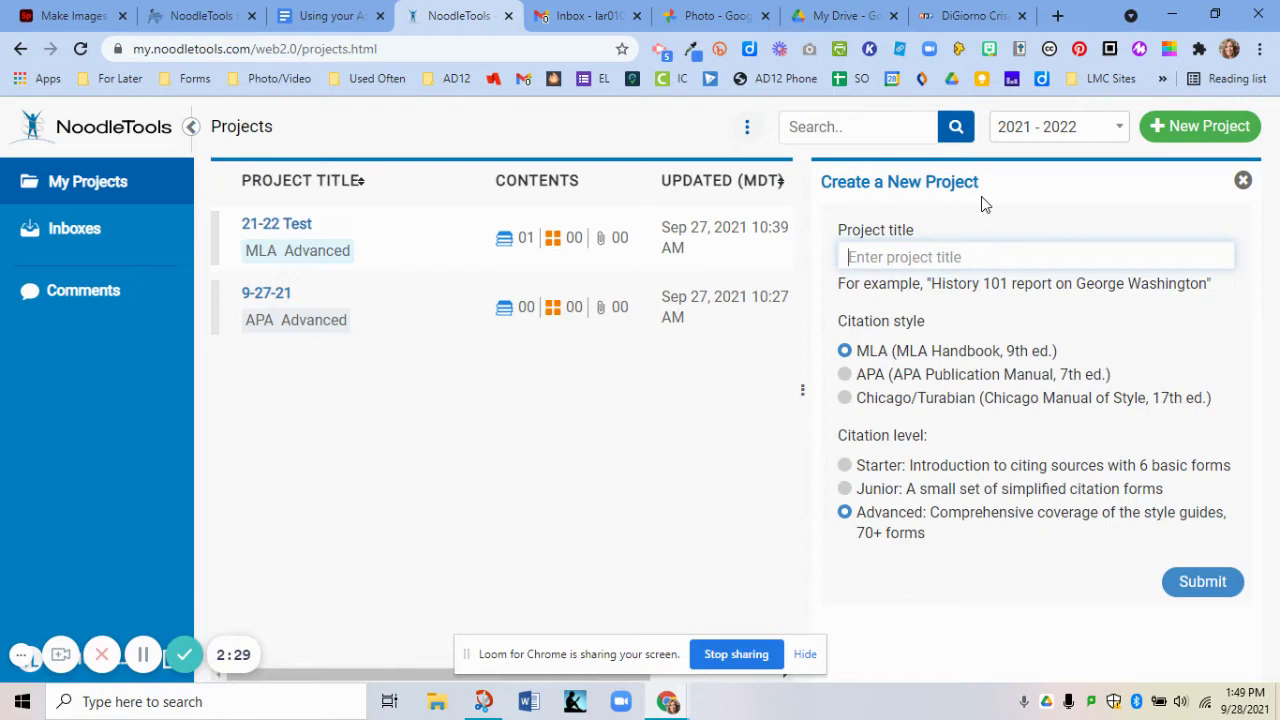
{"action": "type", "text": "9-2"}
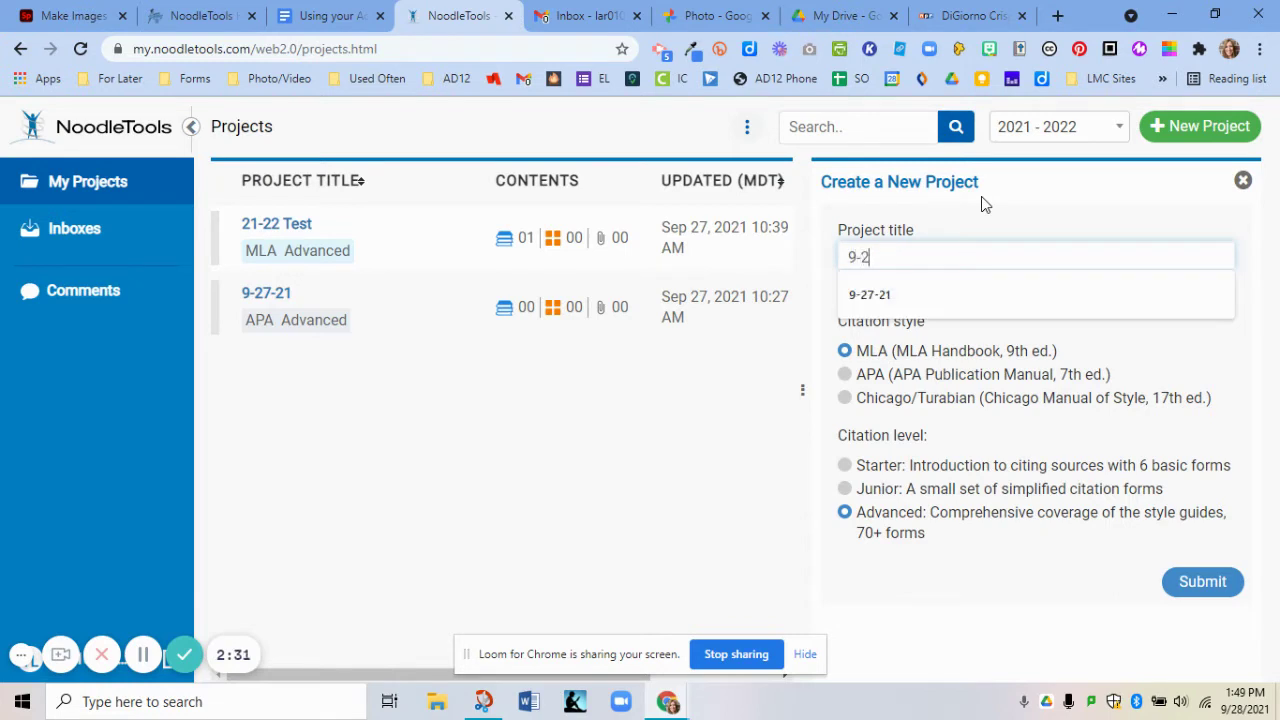
{"action": "type", "text": "8-21"}
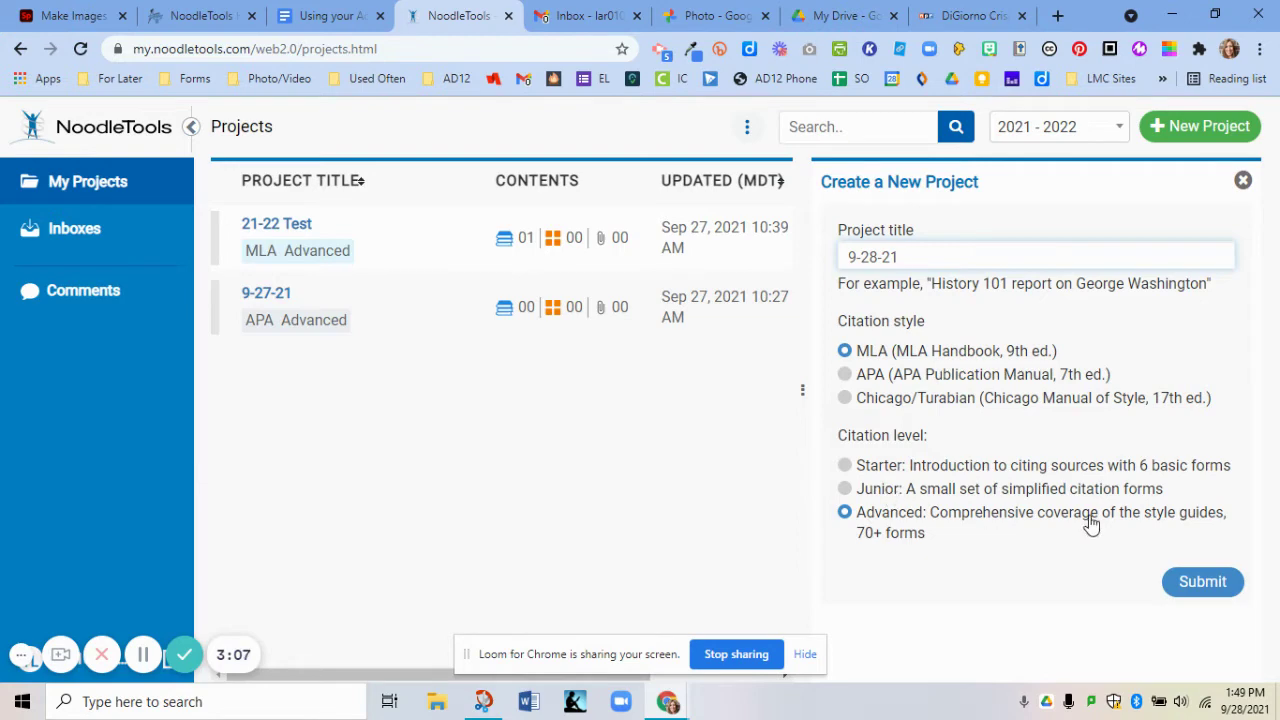
{"action": "left_click", "coordinate": [1204, 582]}
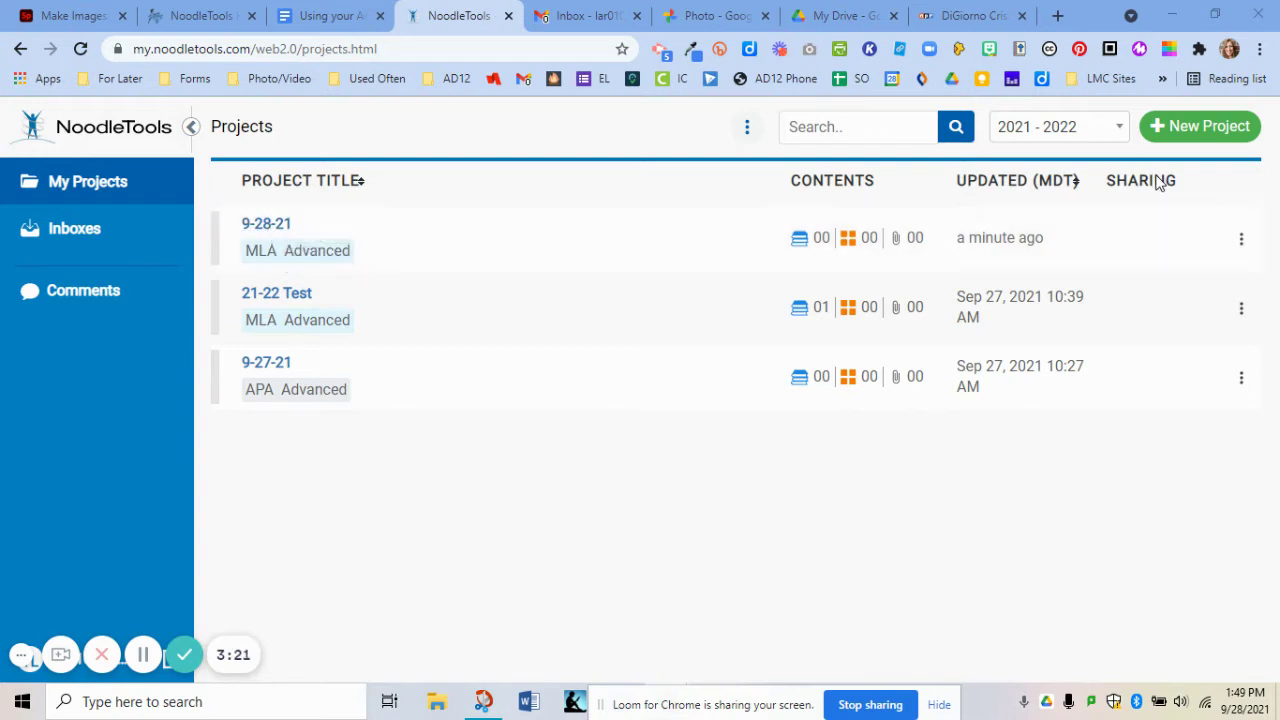
{"action": "left_click", "coordinate": [1119, 240]}
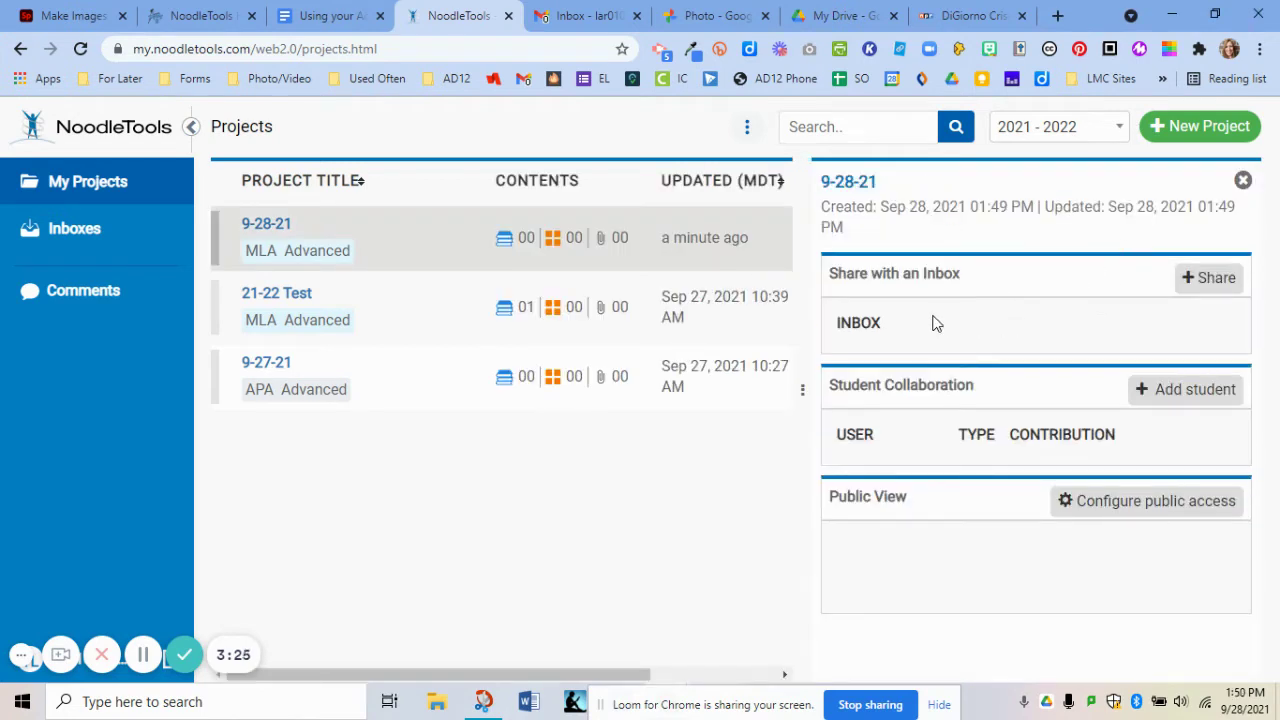
{"action": "left_click", "coordinate": [1211, 280]}
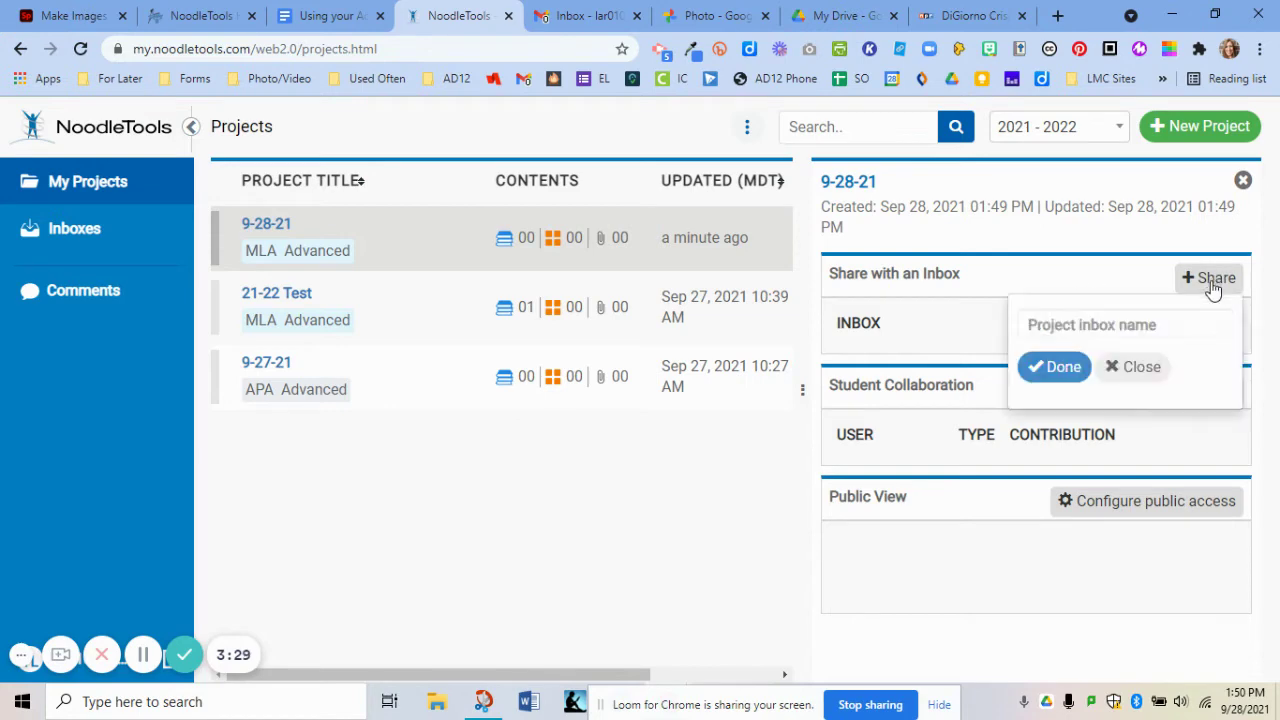
{"action": "left_click", "coordinate": [1110, 325]}
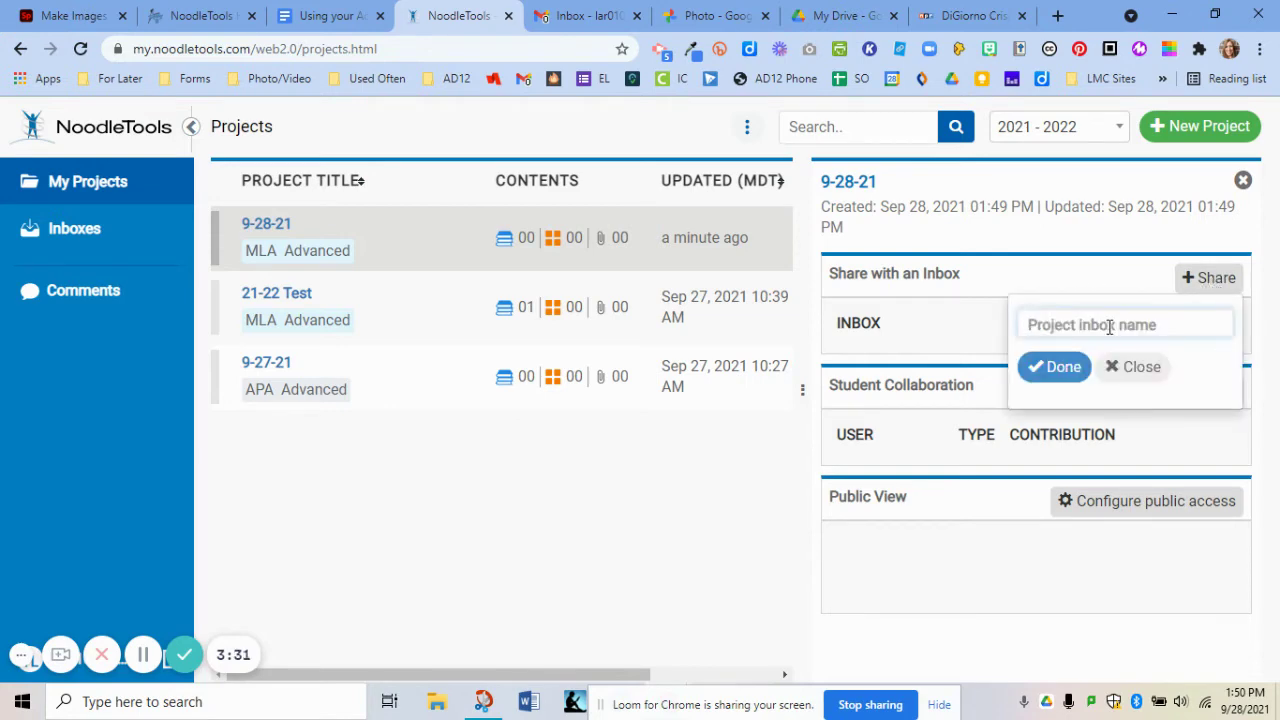
{"action": "type", "text": "Potestio"}
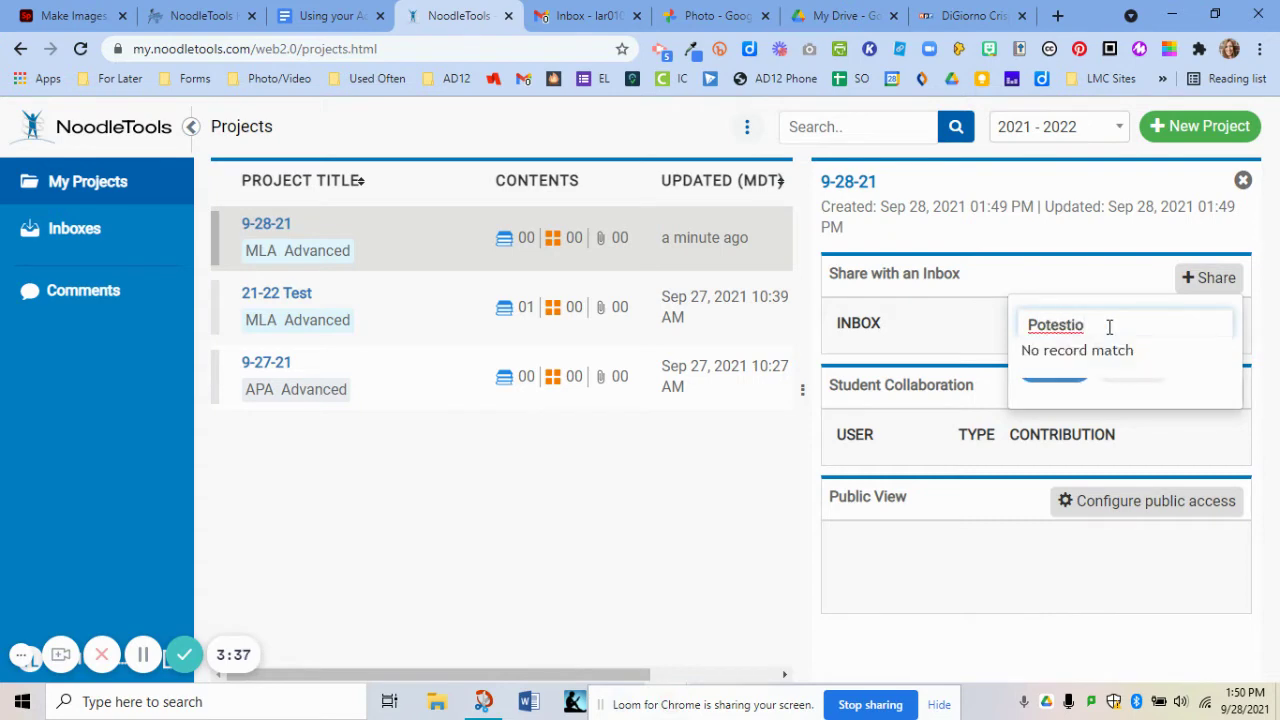
{"action": "key", "text": "BackSpace"}
{"action": "key", "text": "BackSpace"}
{"action": "key", "text": "BackSpace"}
{"action": "key", "text": "BackSpace"}
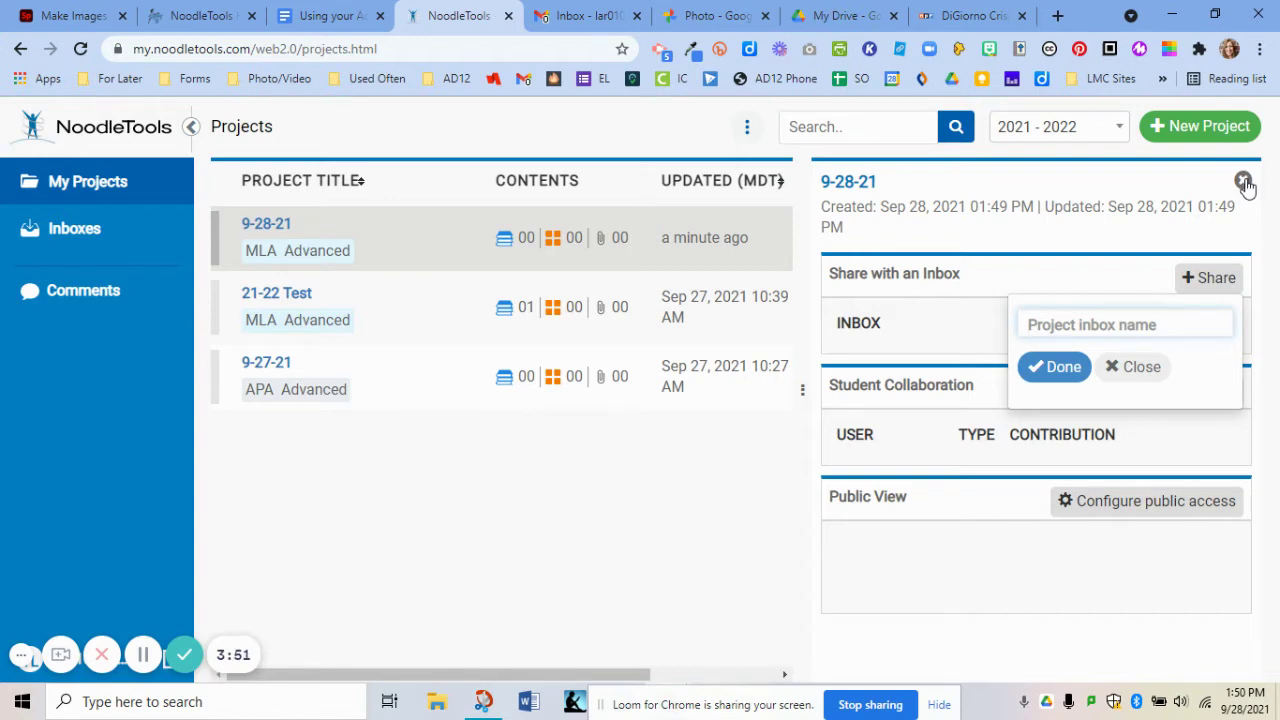
{"action": "left_click", "coordinate": [1243, 182]}
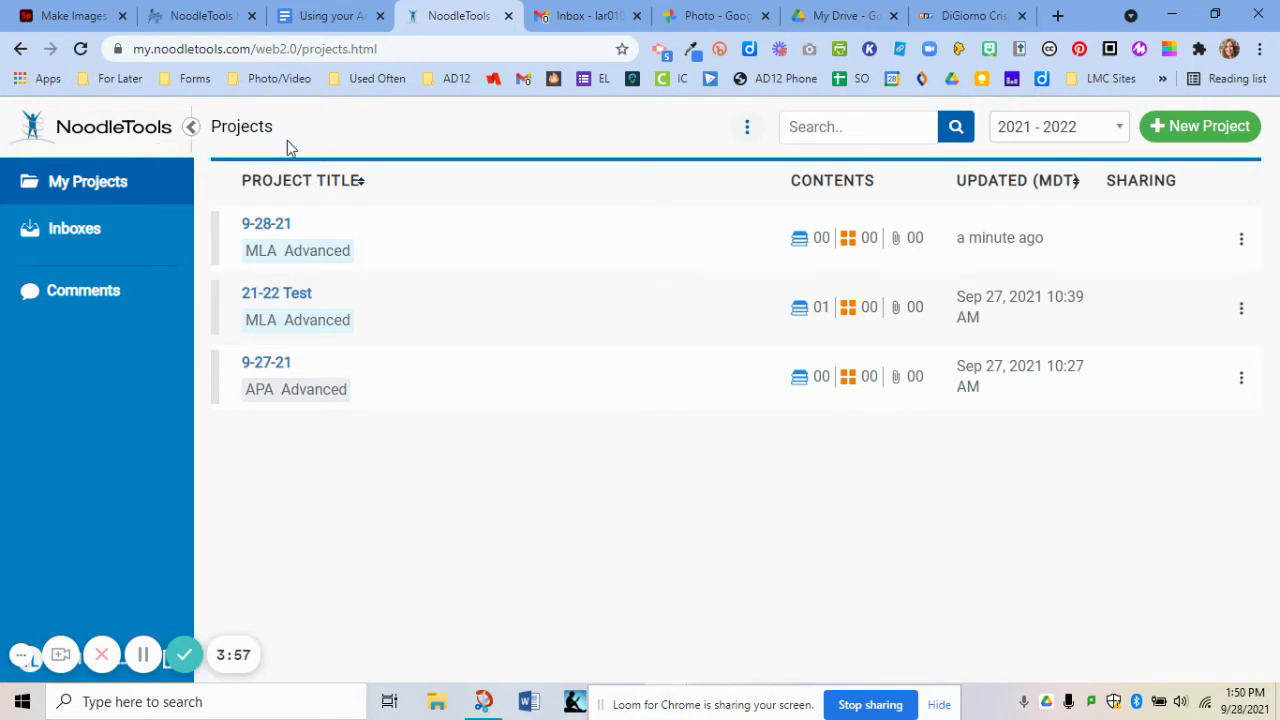
Open the 9-28-21 project, view its Notecards and Attachments, then start a new source from Sources
{"action": "left_click", "coordinate": [270, 230]}
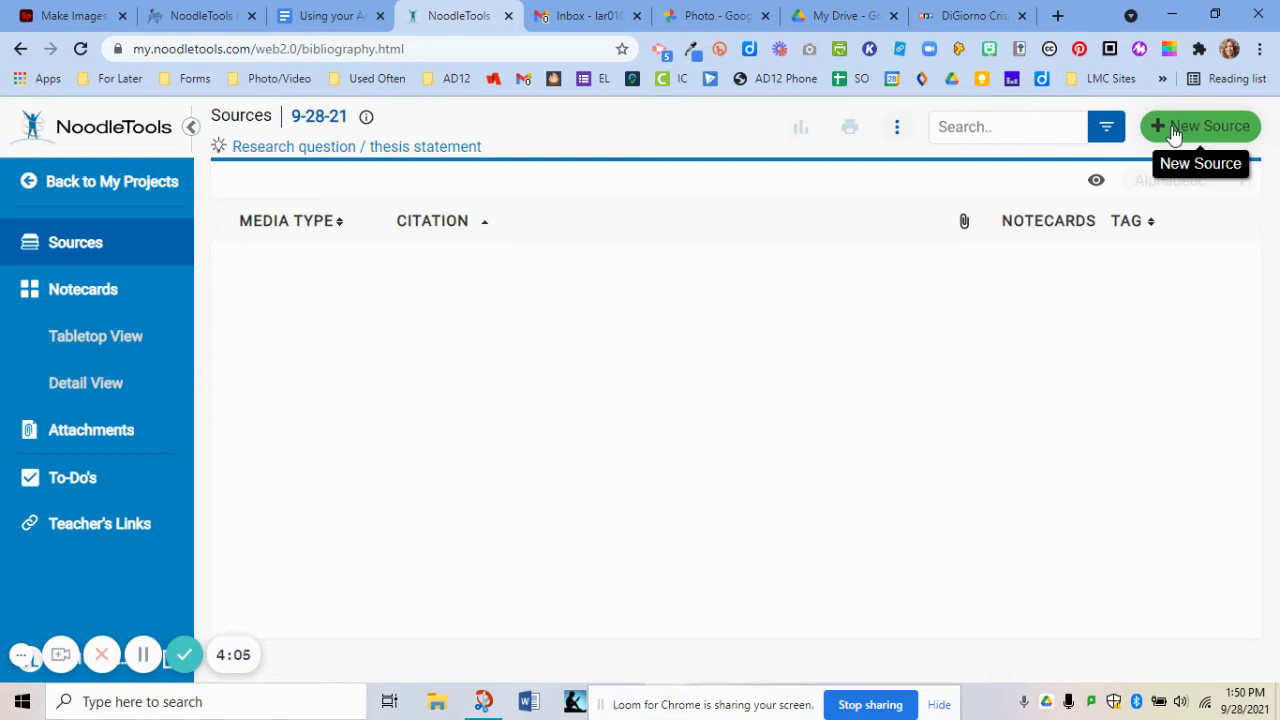
{"action": "left_click", "coordinate": [86, 288]}
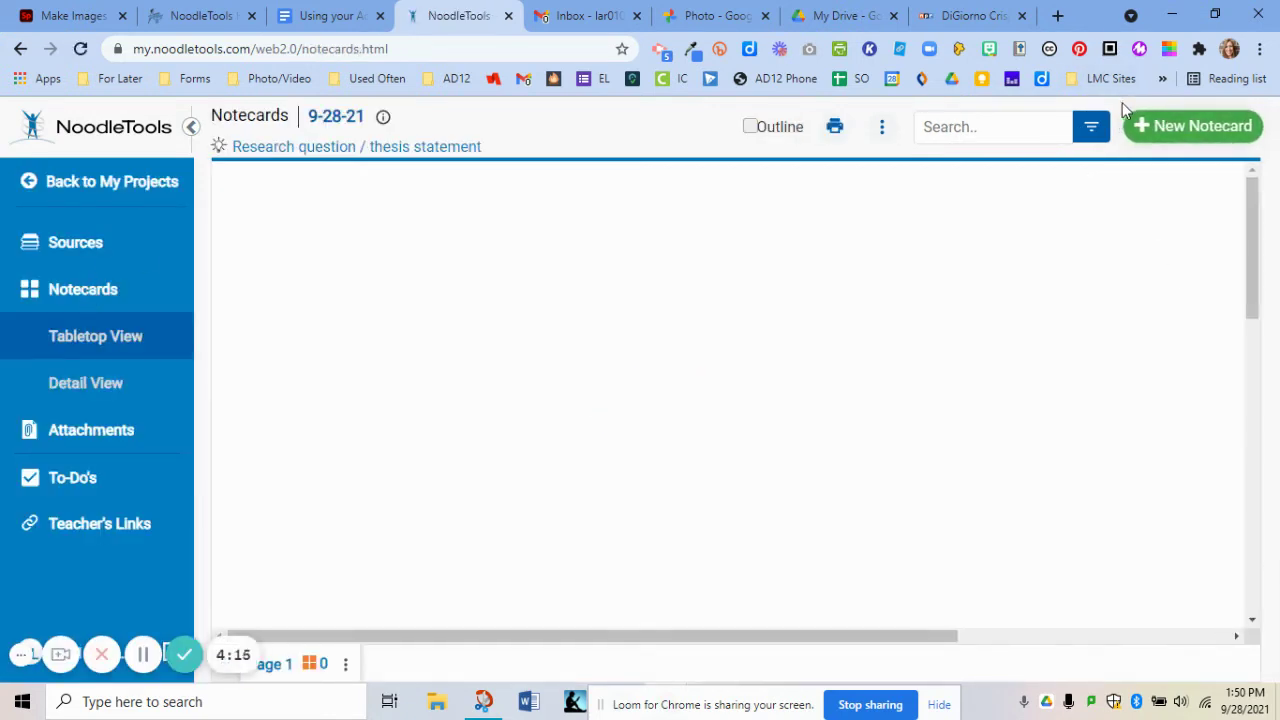
{"action": "left_click", "coordinate": [90, 432]}
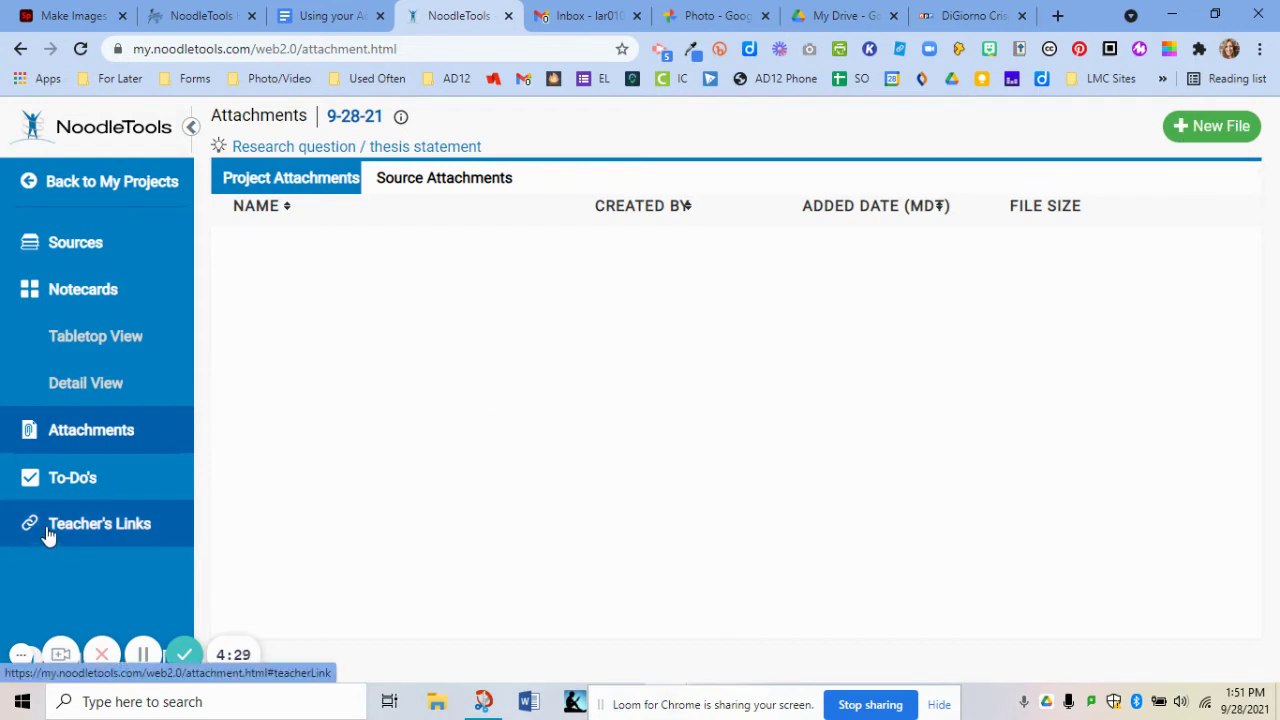
{"action": "left_click", "coordinate": [70, 254]}
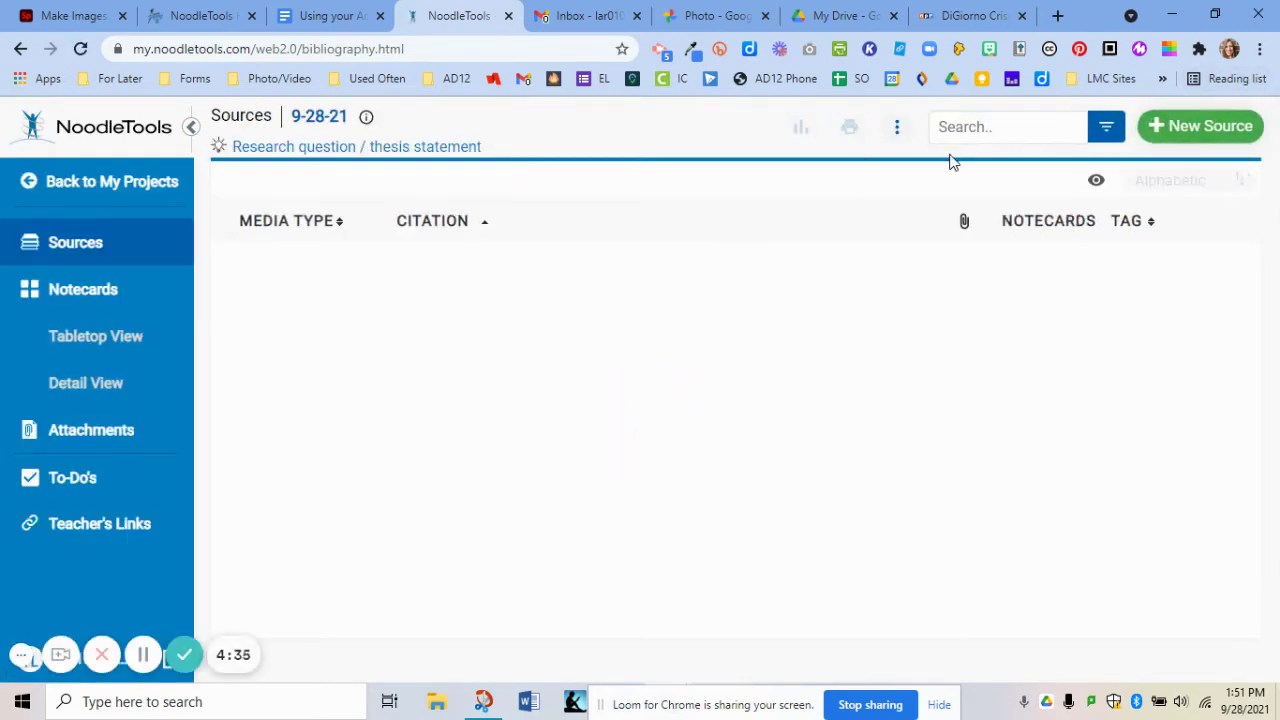
{"action": "left_click", "coordinate": [1160, 134]}
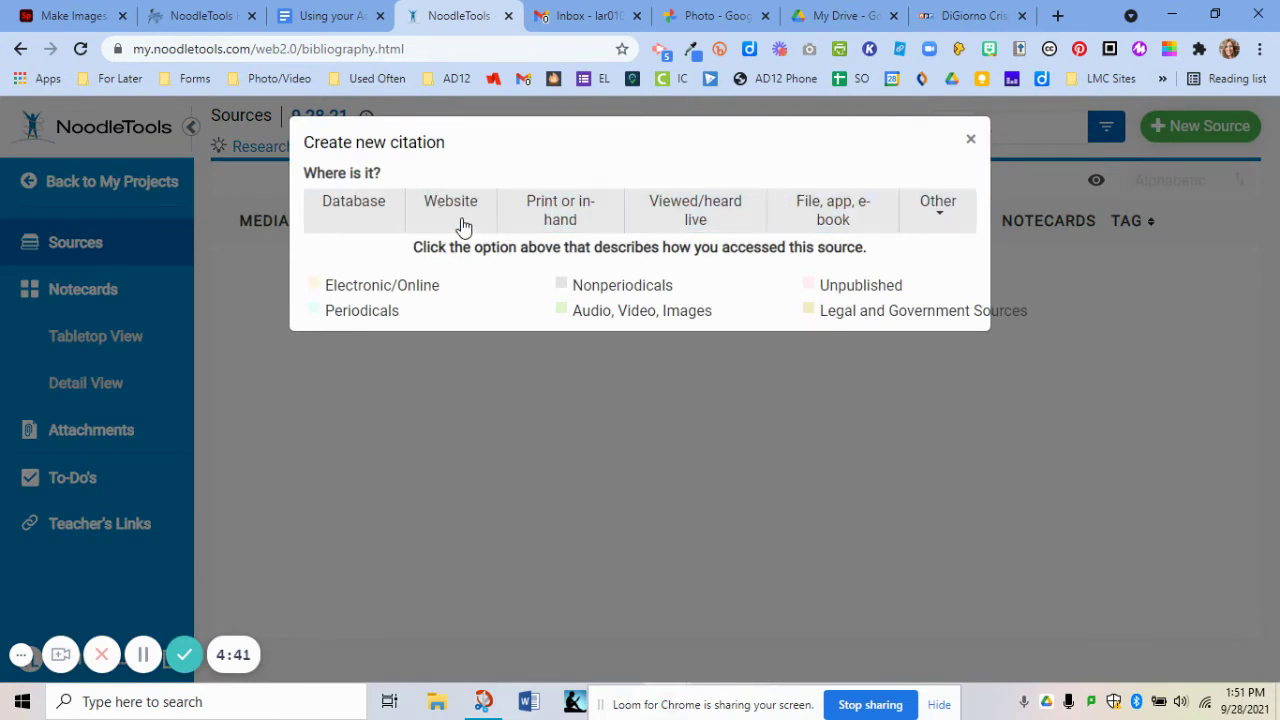
In Create new citation, check the Print or in-hand options, then choose Database as the location
{"action": "left_click", "coordinate": [563, 222]}
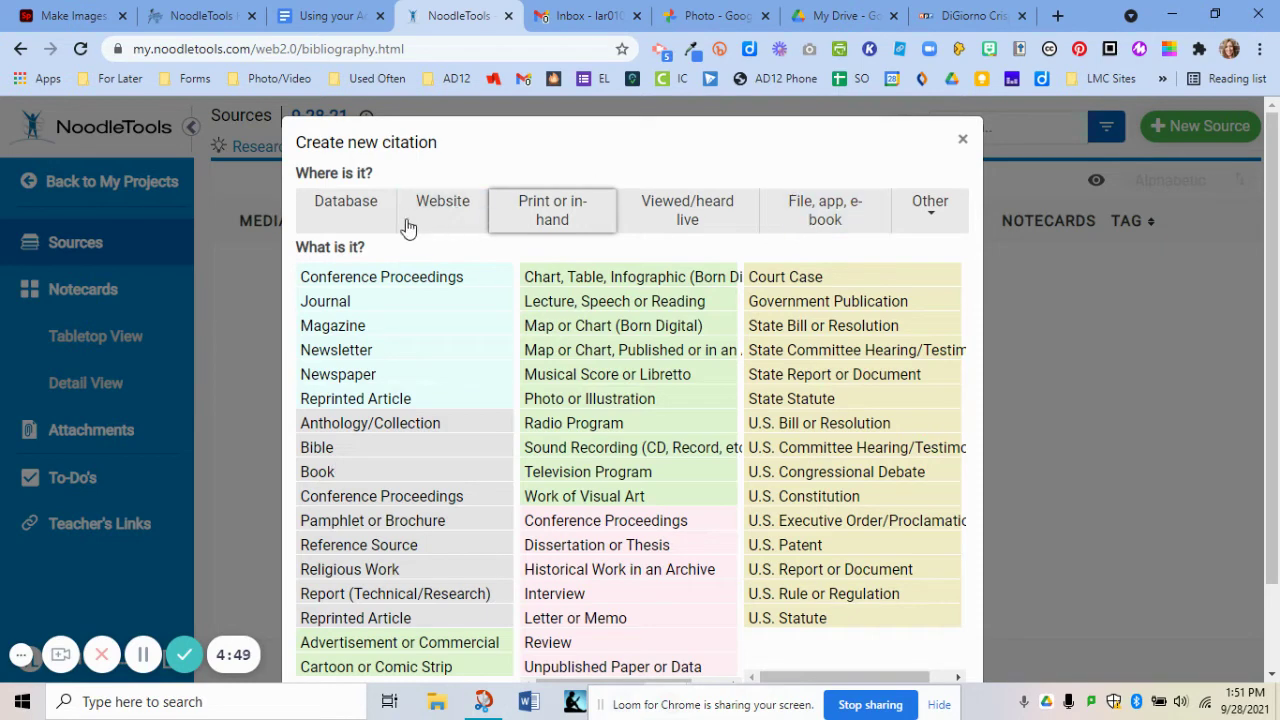
{"action": "left_click", "coordinate": [362, 210]}
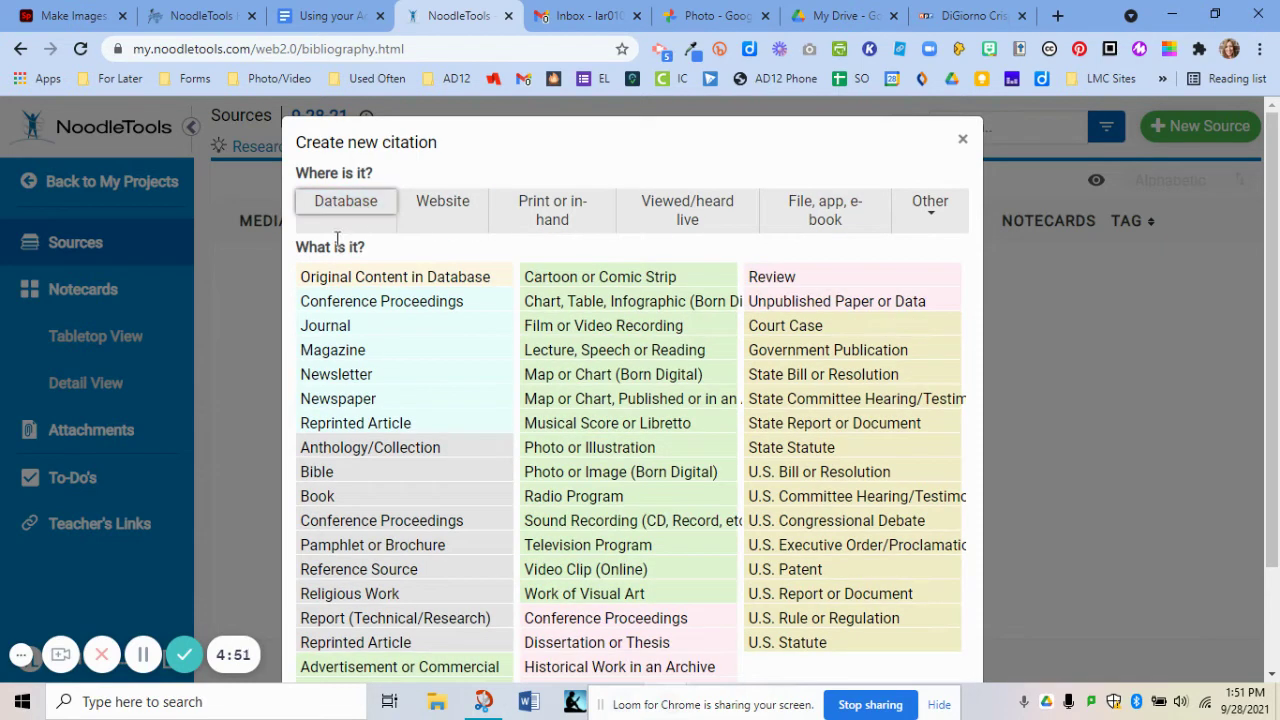
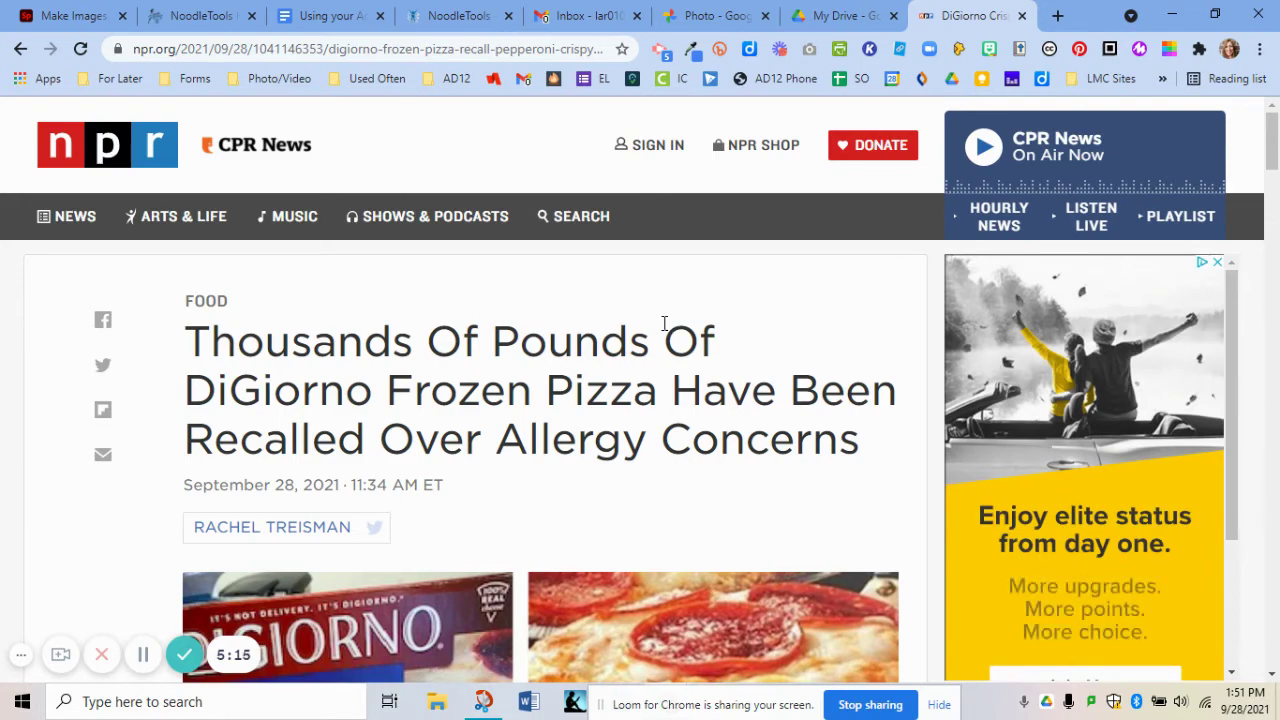
Scroll the NPR DiGiorno pizza recall article to review its headline, date and byline
{"action": "scroll", "coordinate": [695, 336], "scroll_direction": "down", "scroll_amount": 2}
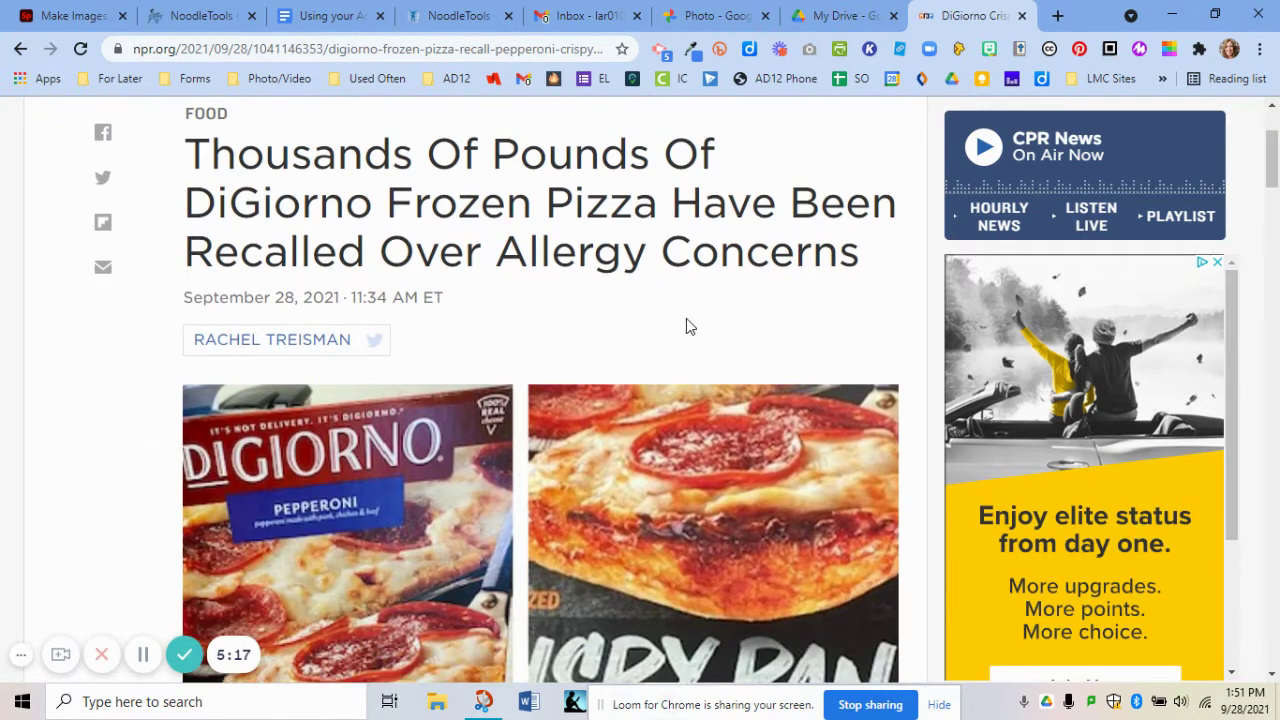
{"action": "scroll", "coordinate": [640, 300], "scroll_direction": "up", "scroll_amount": 2}
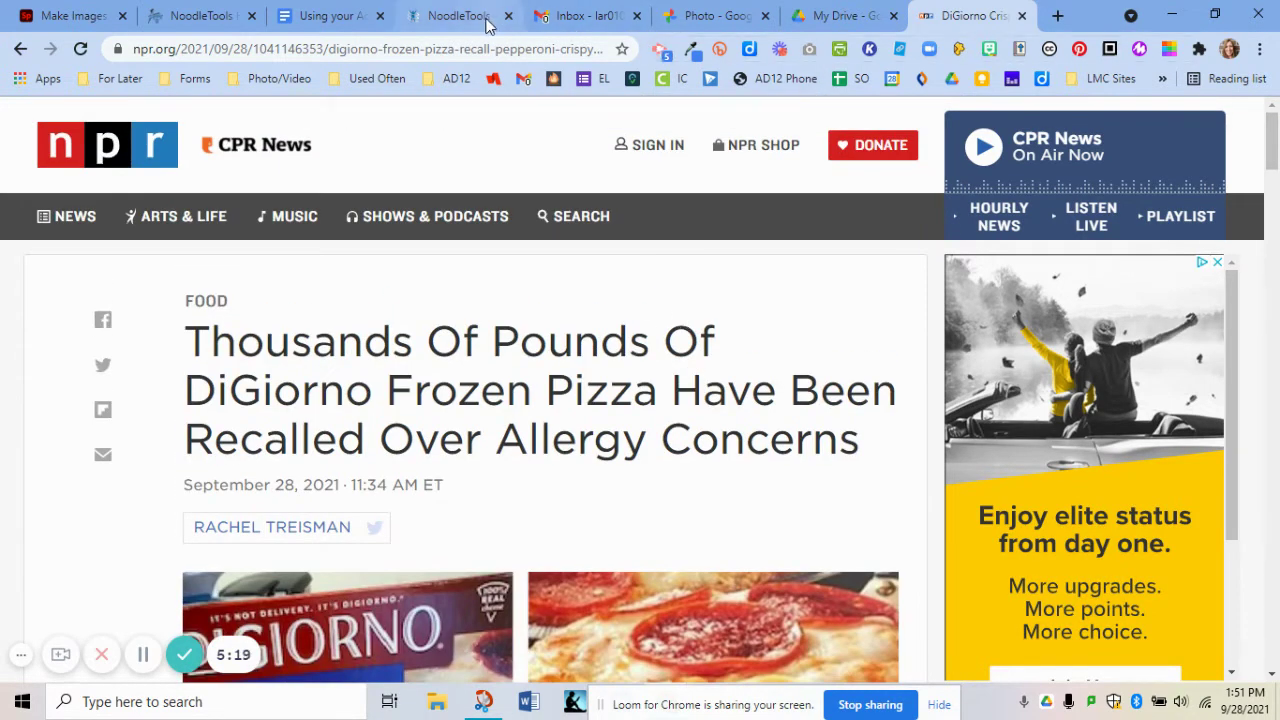
Start a new NoodleTools Web Page citation under the Website source type
{"action": "left_click", "coordinate": [459, 15]}
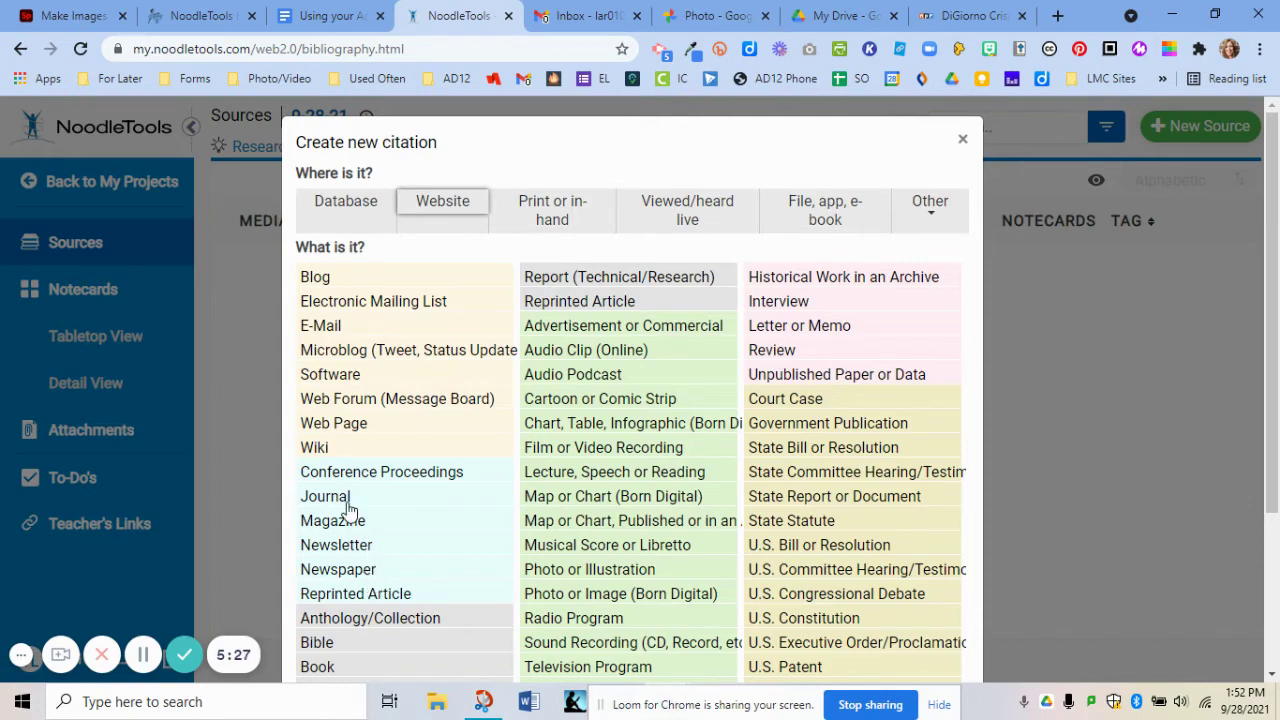
{"action": "left_click", "coordinate": [318, 424]}
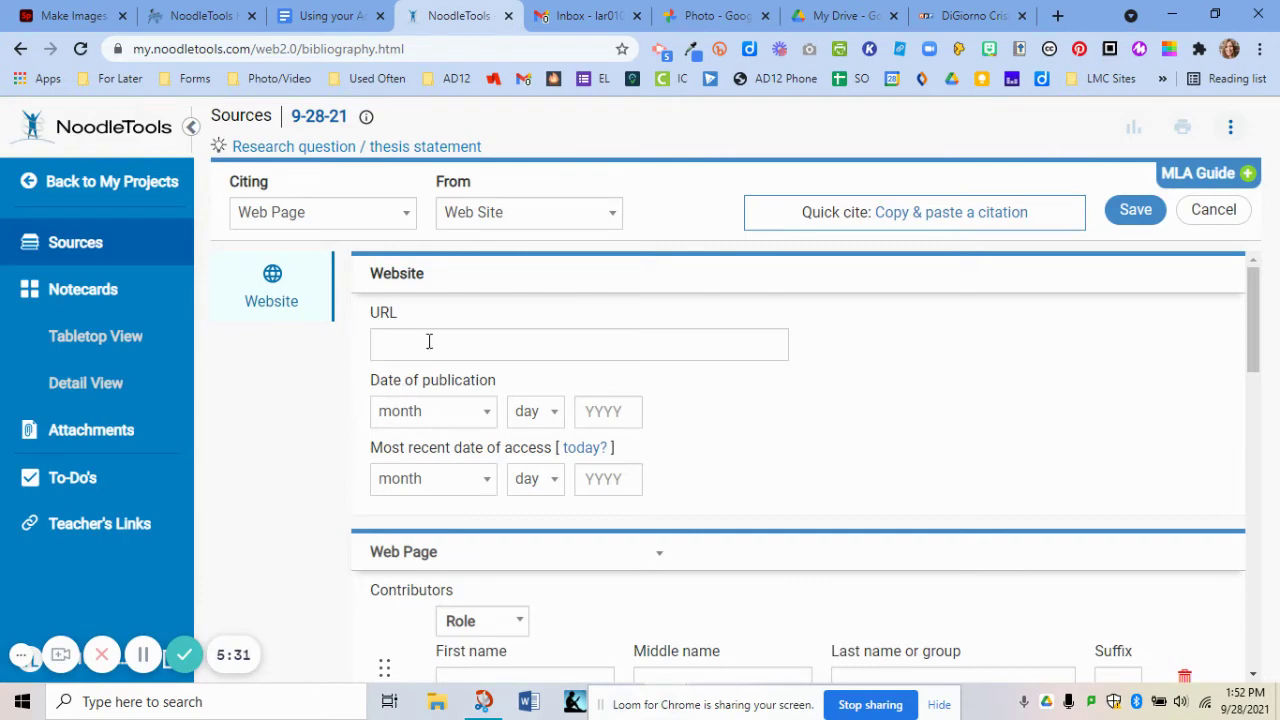
Open the NoodleTools how-to guide in Google Docs and scroll to step 8
{"action": "left_click", "coordinate": [332, 18]}
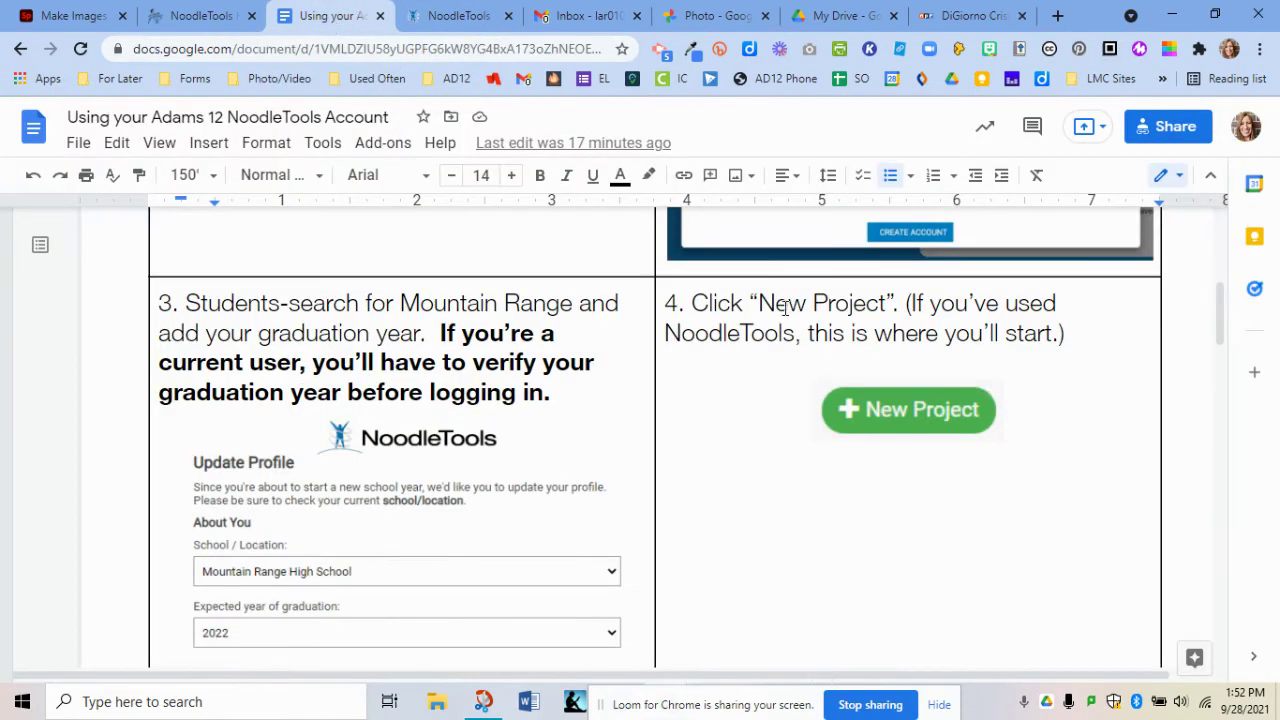
{"action": "scroll", "coordinate": [786, 306], "scroll_direction": "down", "scroll_amount": 6}
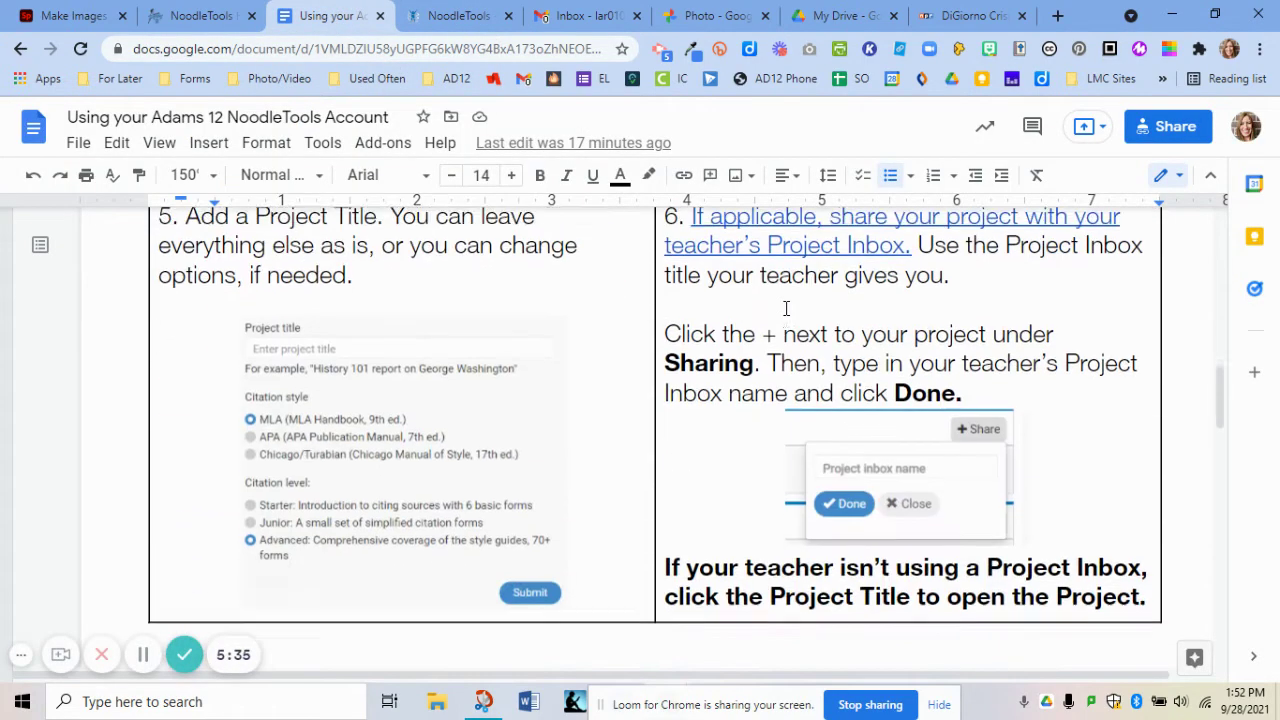
{"action": "scroll", "coordinate": [786, 308], "scroll_direction": "down", "scroll_amount": 7}
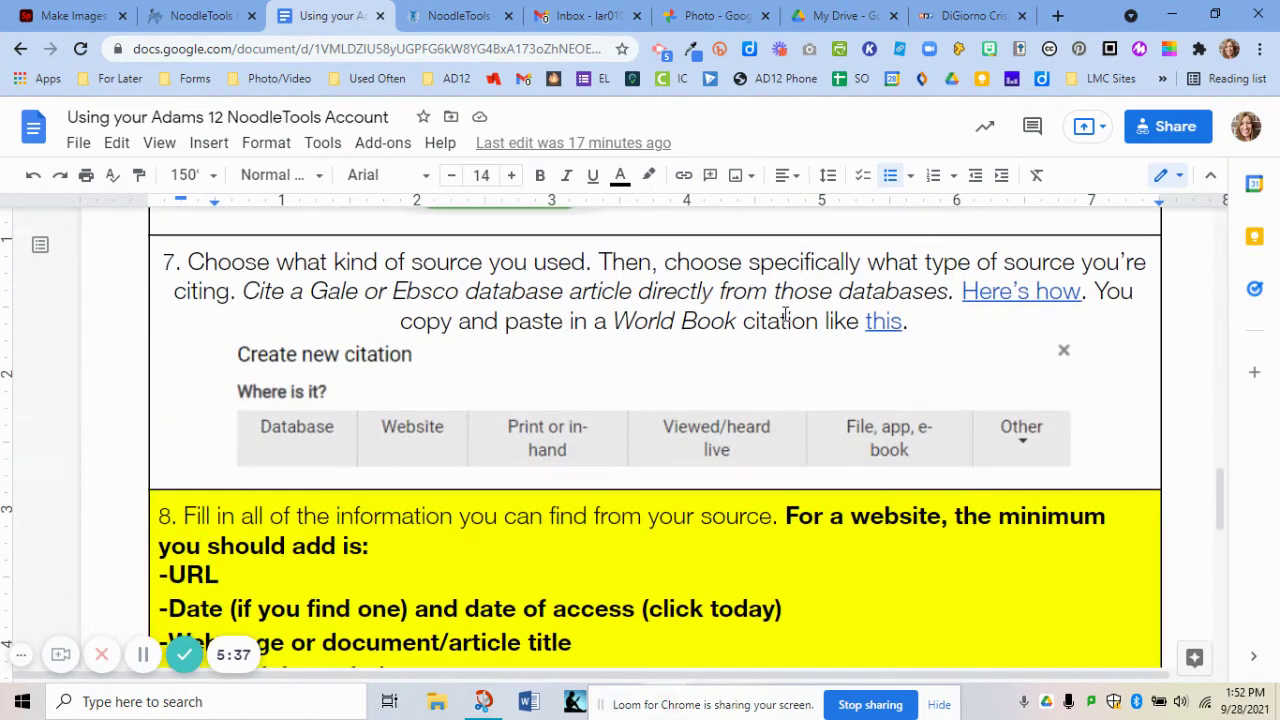
{"action": "scroll", "coordinate": [783, 313], "scroll_direction": "down", "scroll_amount": 2}
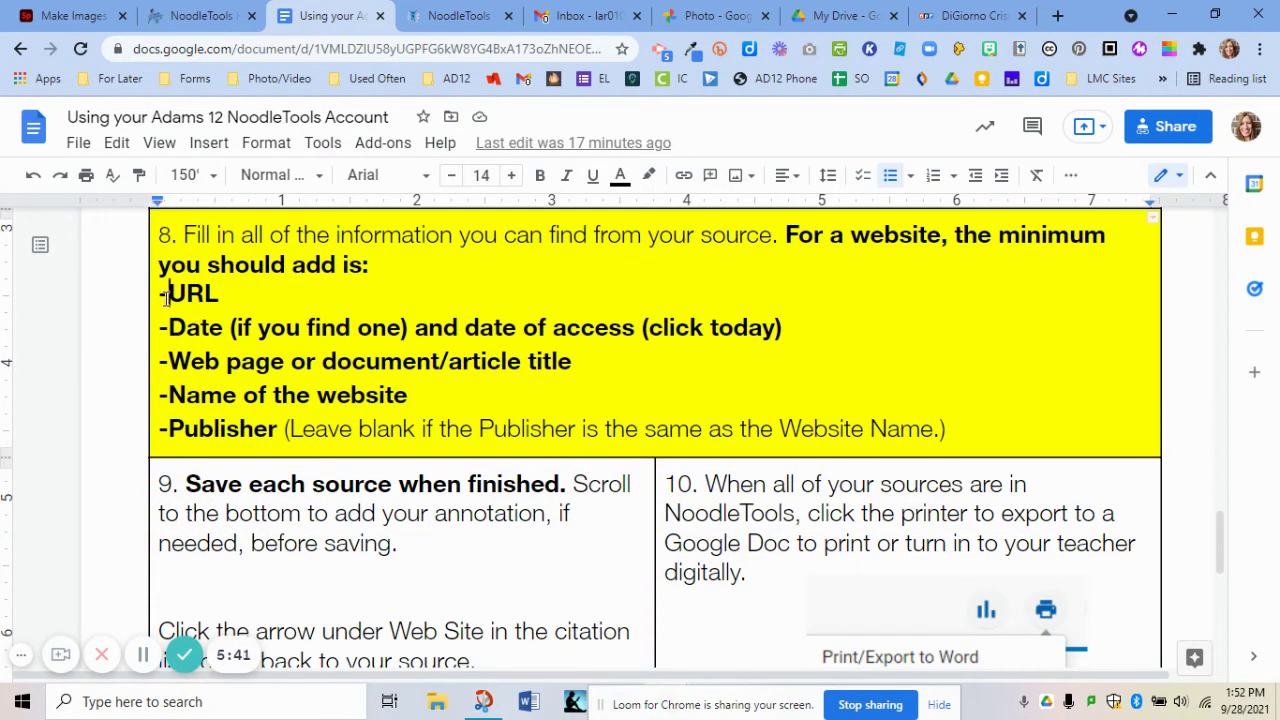
Highlight step 8's required fields, URL through publisher, and the note on leaving publisher blank
{"action": "left_click_drag", "start_coordinate": [168, 293], "coordinate": [784, 356]}
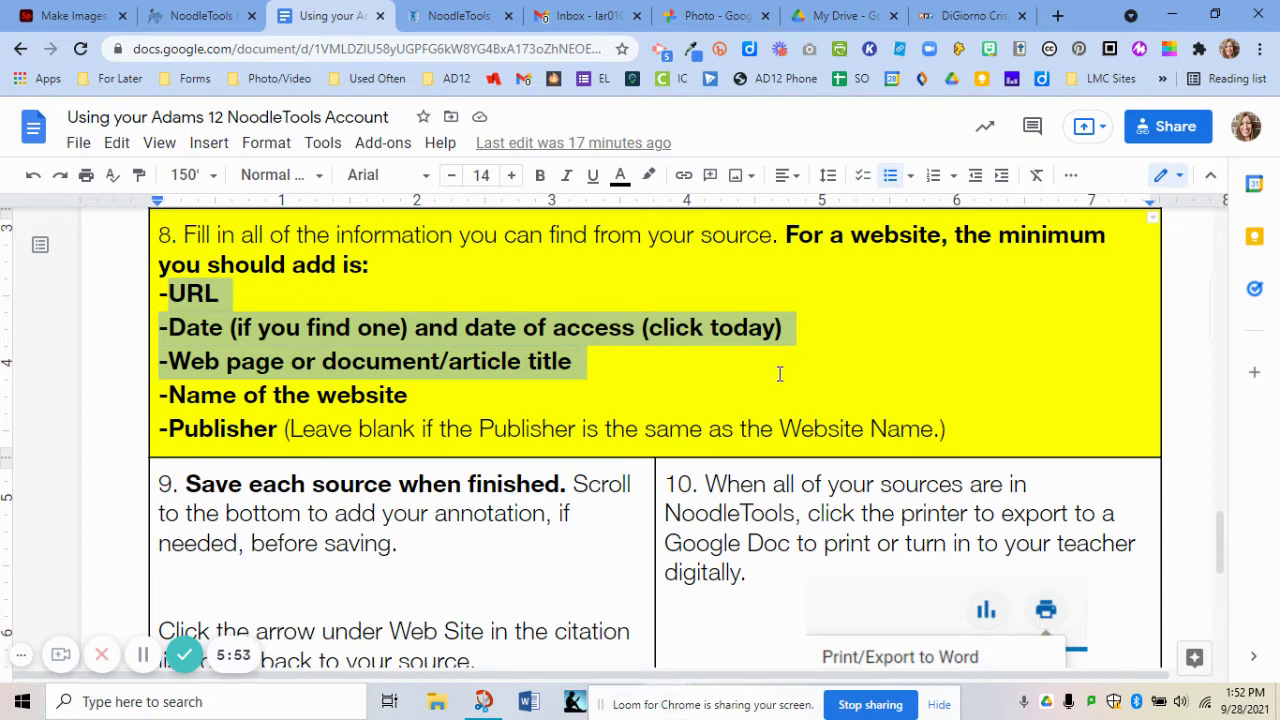
{"action": "left_click_drag", "start_coordinate": [780, 374], "coordinate": [779, 388]}
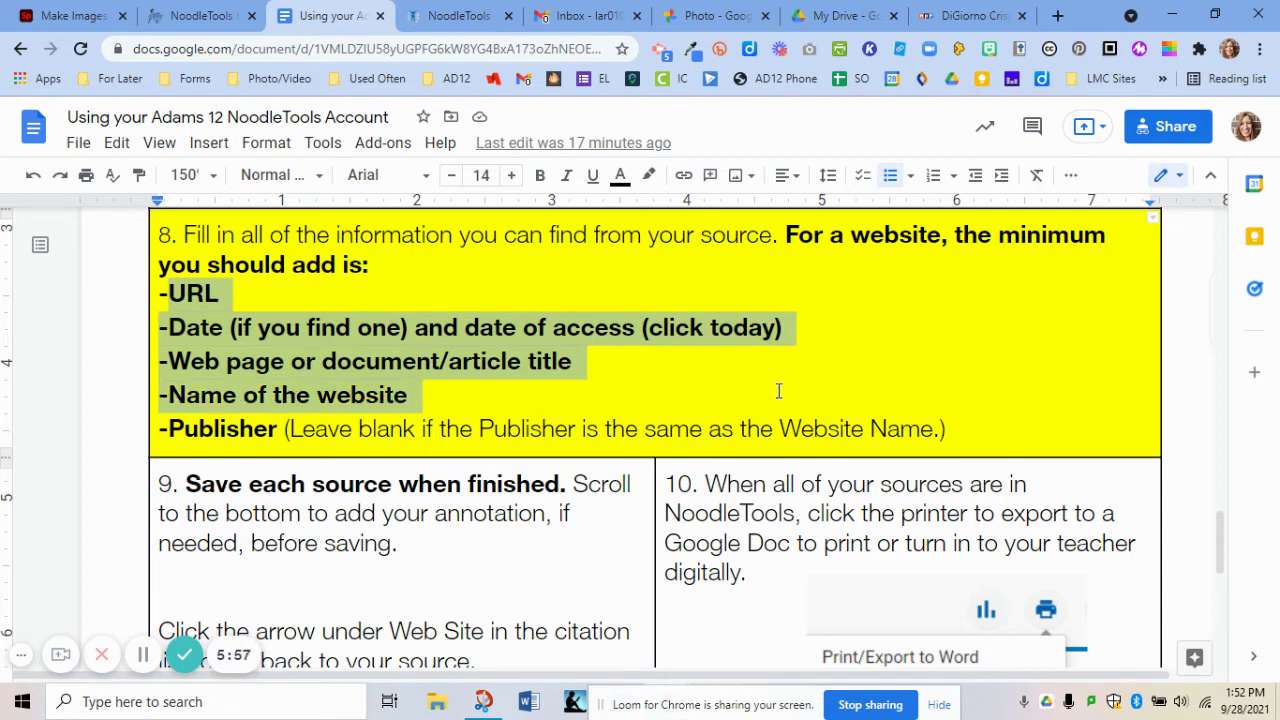
{"action": "left_click_drag", "start_coordinate": [779, 391], "coordinate": [889, 421]}
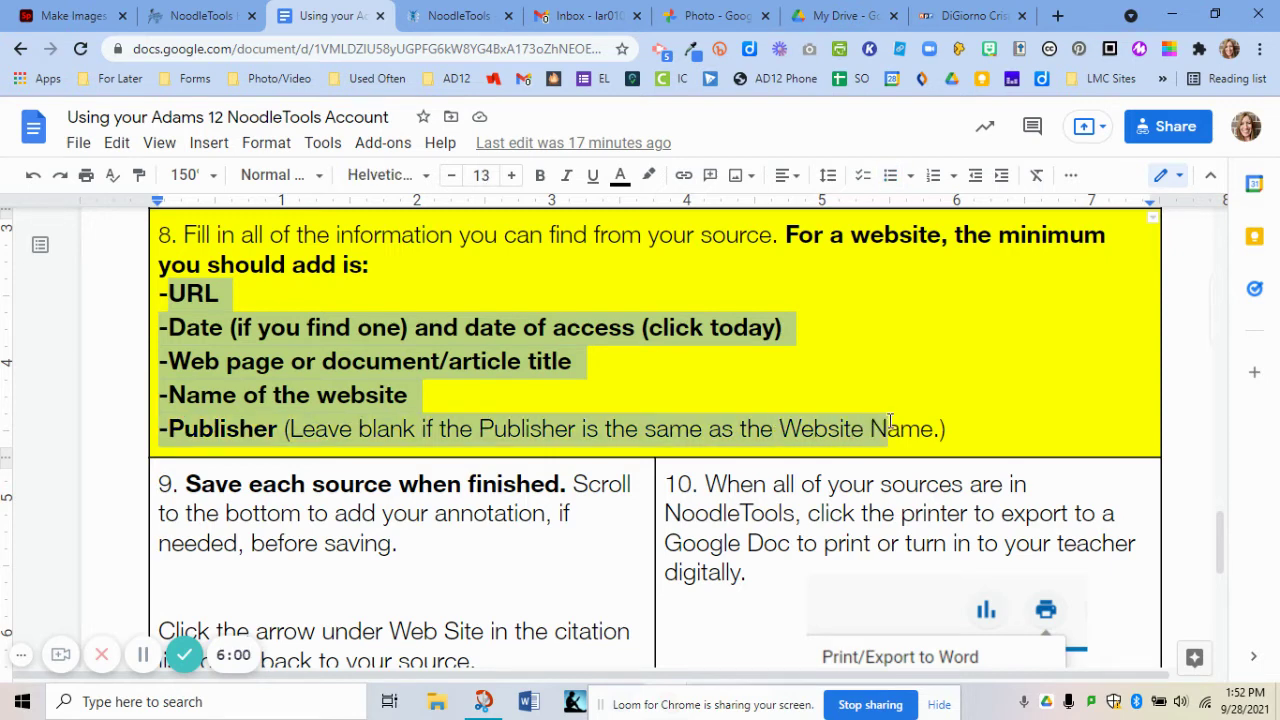
{"action": "left_click", "coordinate": [814, 399]}
{"action": "left_click_drag", "start_coordinate": [478, 428], "coordinate": [932, 428]}
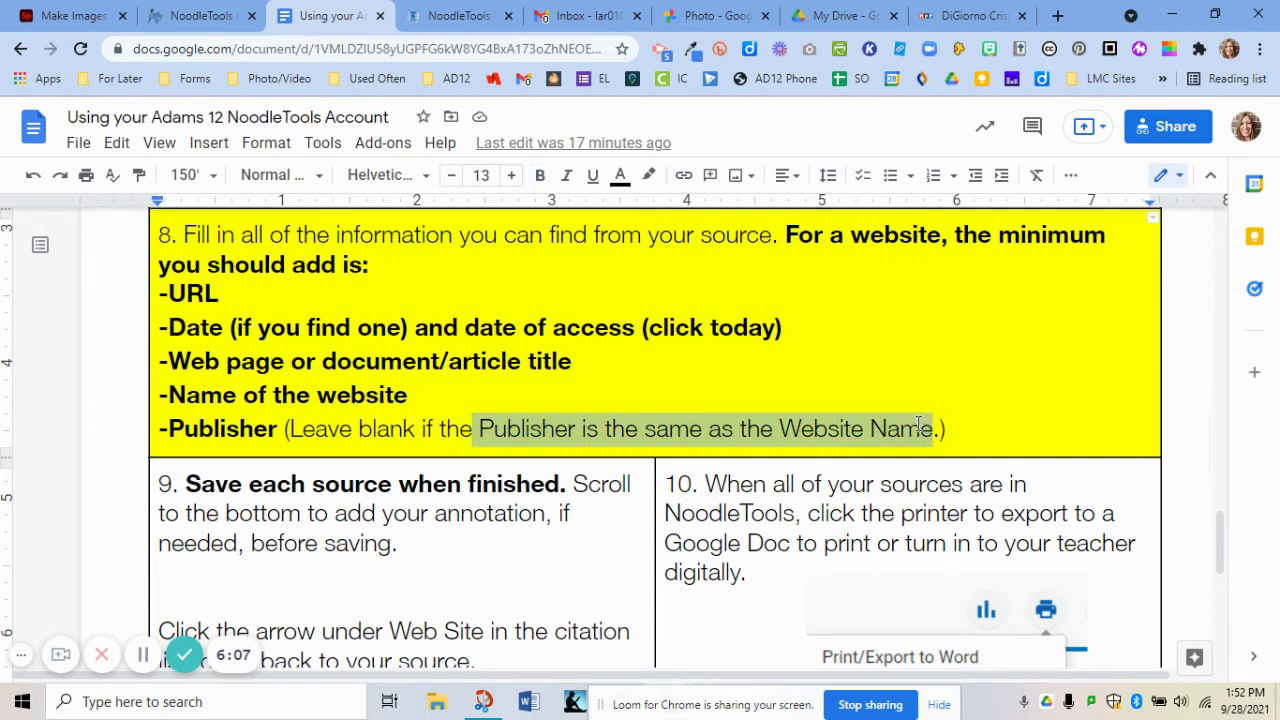
Paste the NPR article's URL into the citation and set the access date to today
{"action": "left_click", "coordinate": [968, 14]}
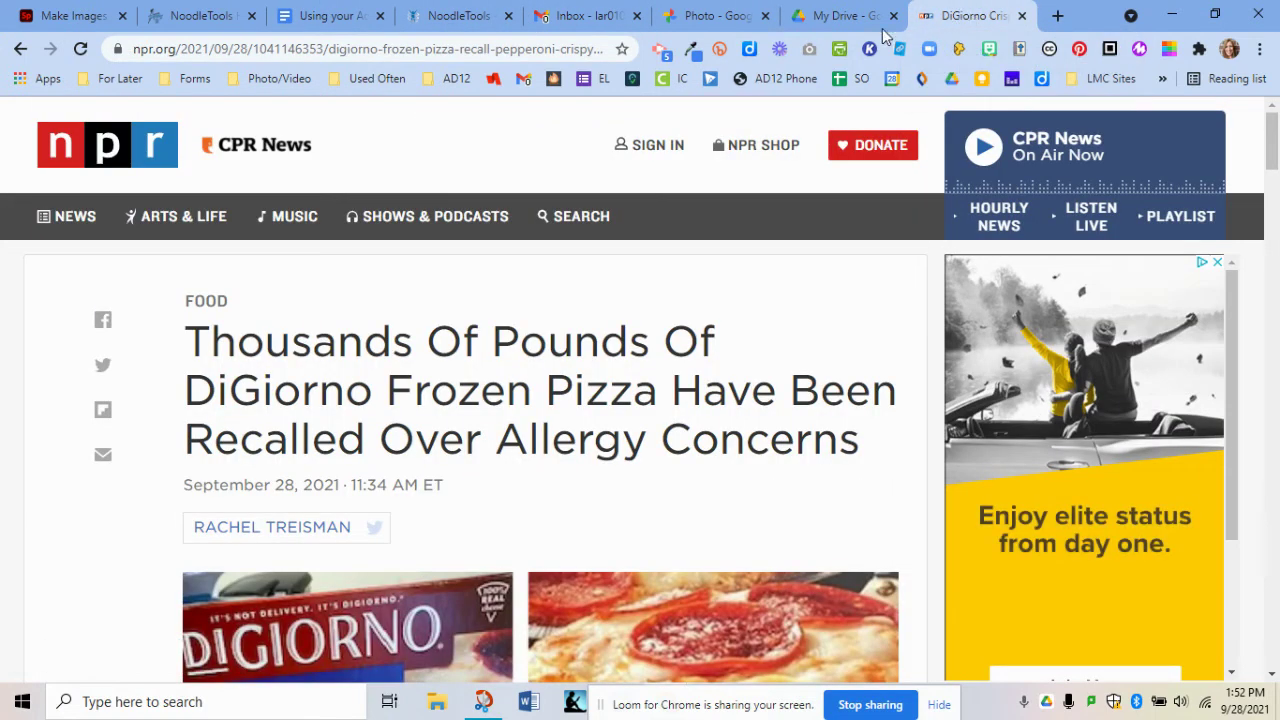
{"action": "left_click", "coordinate": [477, 56]}
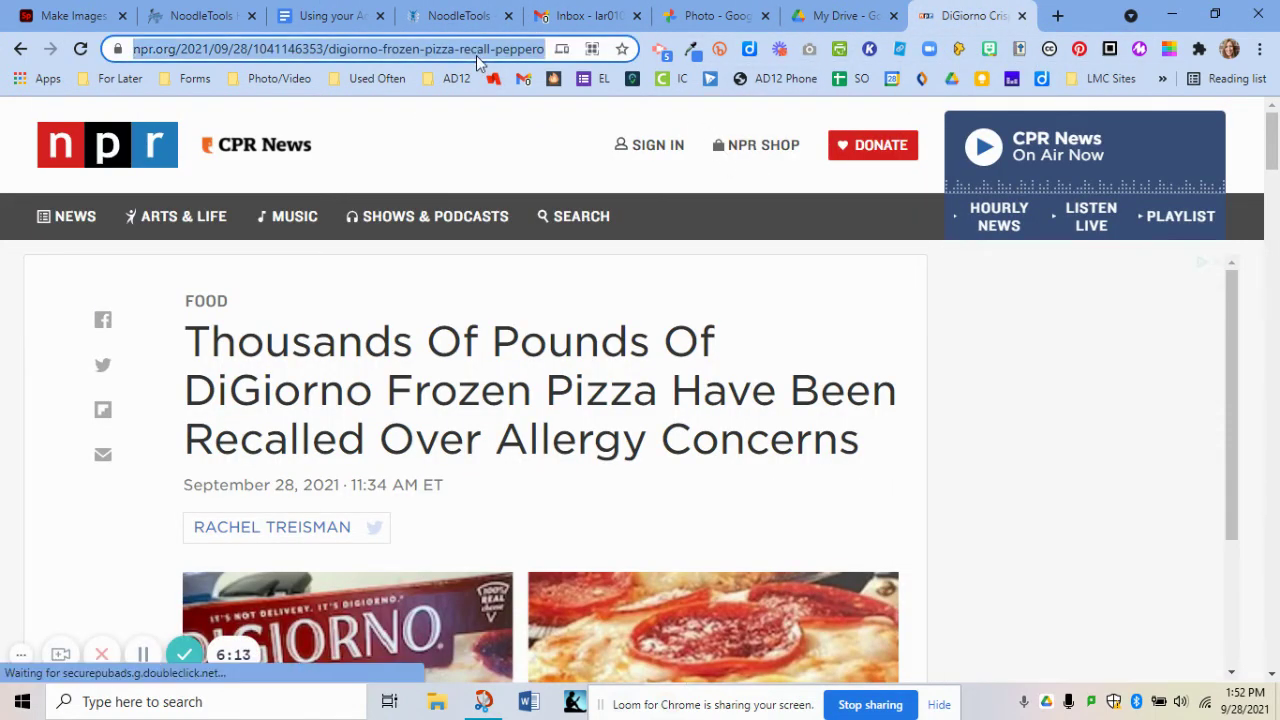
{"action": "left_click", "coordinate": [415, 22]}
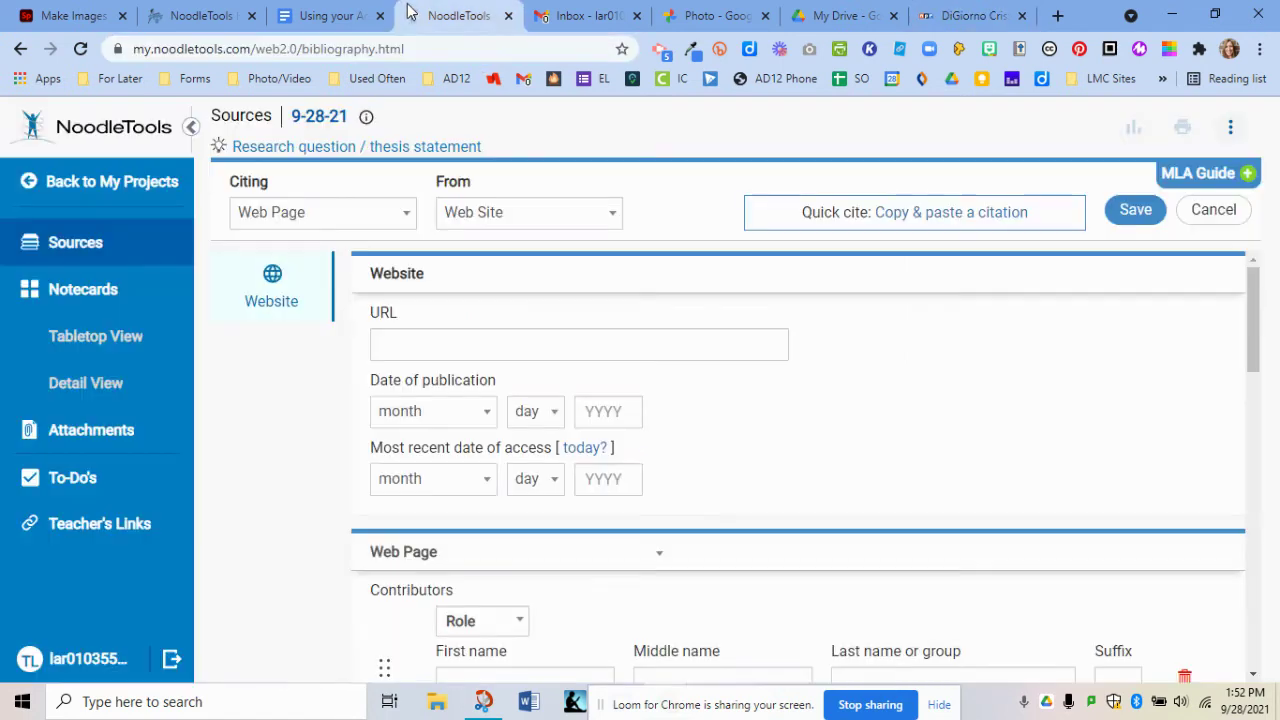
{"action": "left_click", "coordinate": [493, 350]}
{"action": "key", "text": "ctrl+v"}
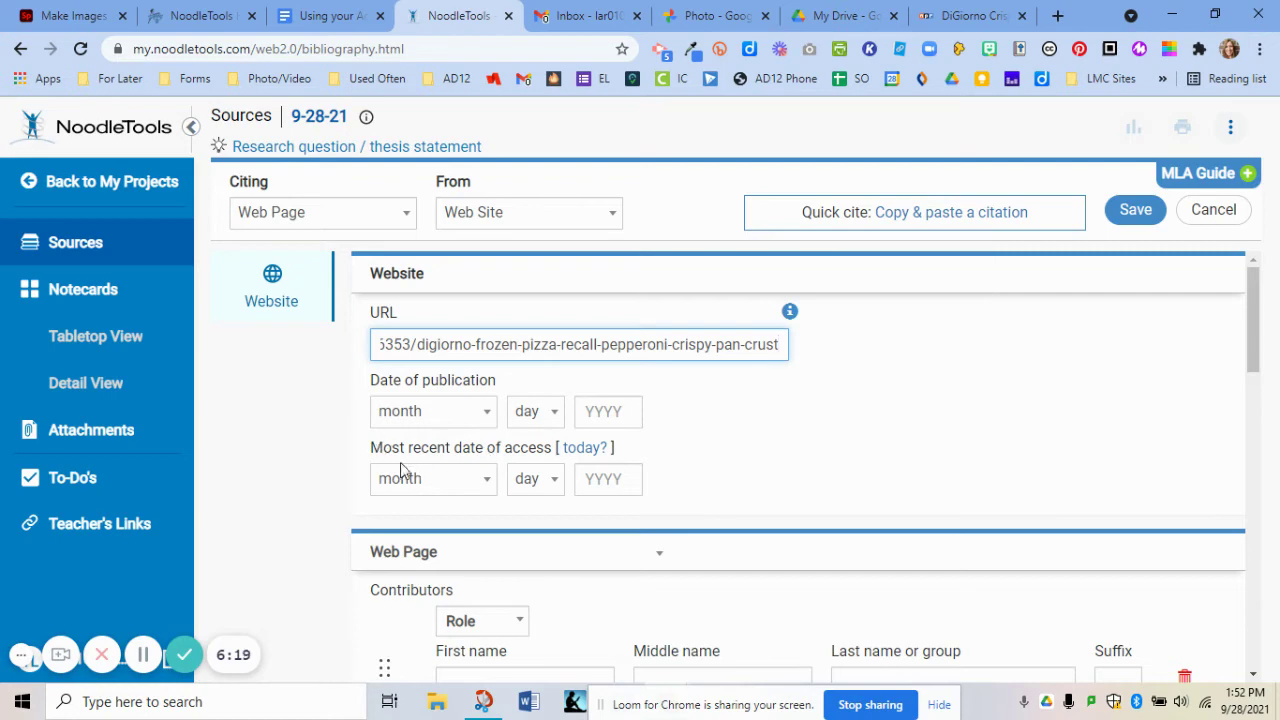
{"action": "left_click", "coordinate": [585, 450]}
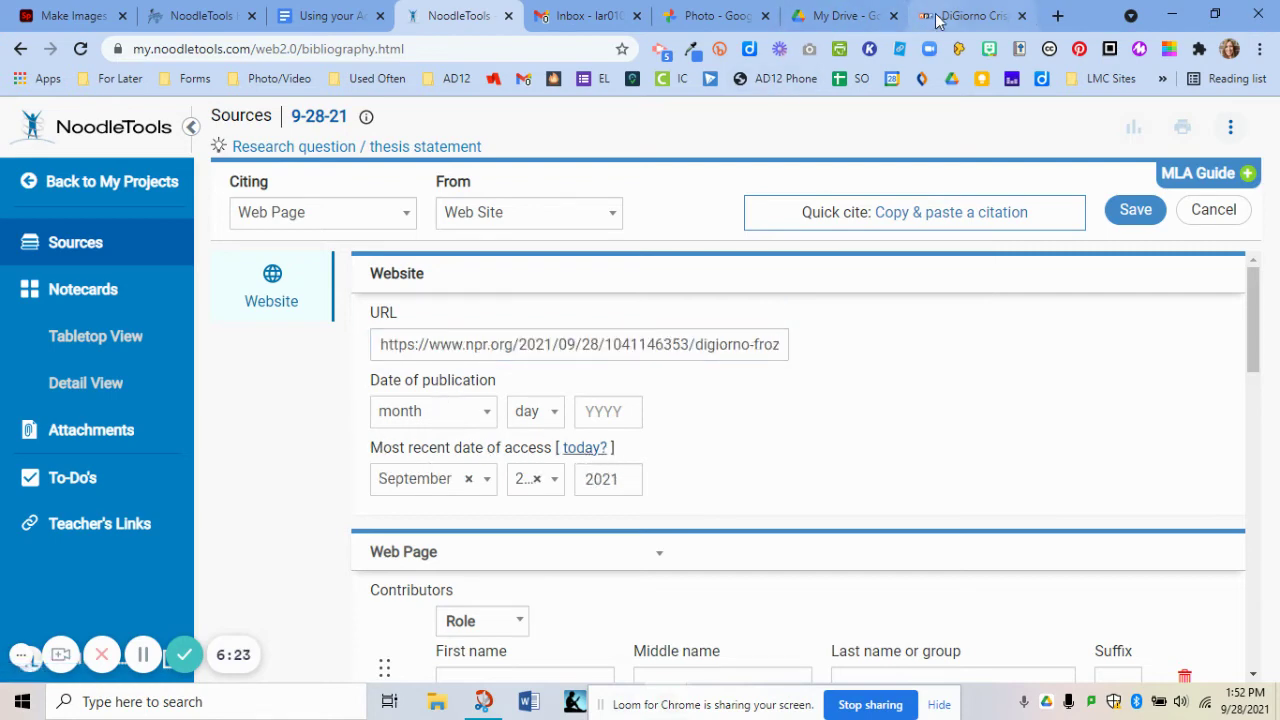
Set the publication date to September 28, 2021, after checking it on the article
{"action": "left_click", "coordinate": [930, 15]}
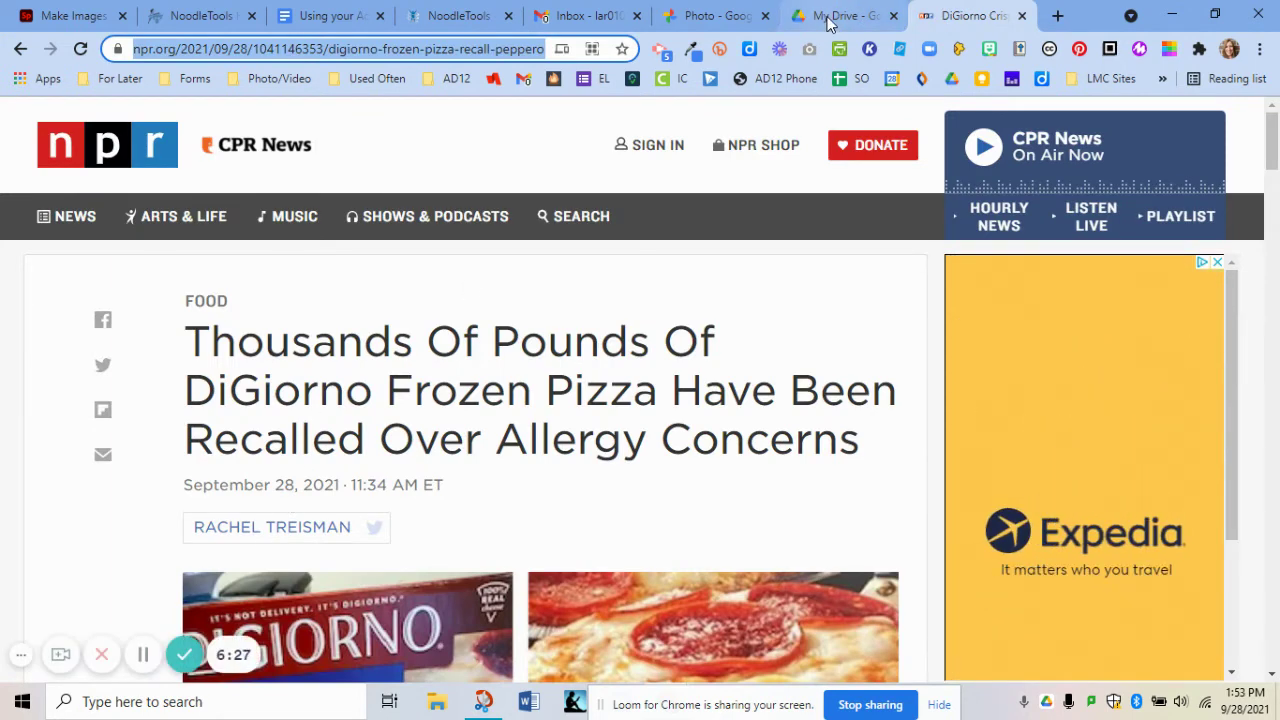
{"action": "left_click", "coordinate": [455, 16]}
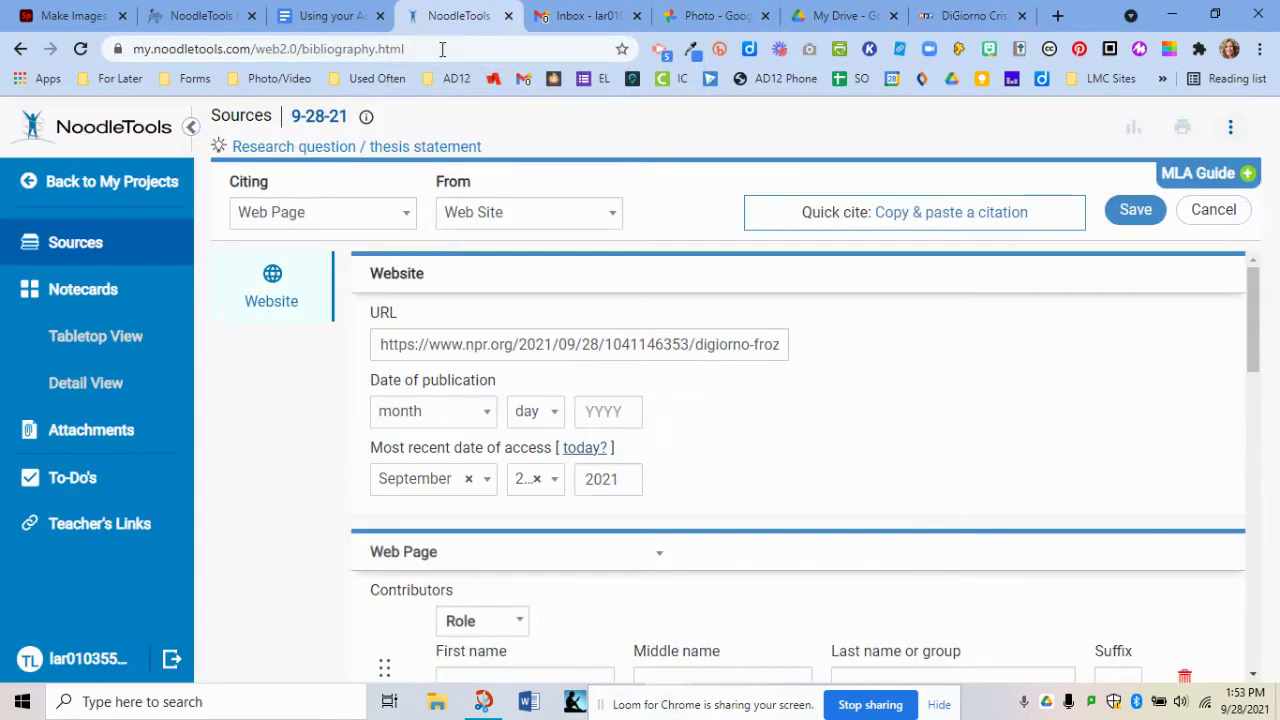
{"action": "left_click", "coordinate": [460, 404]}
{"action": "scroll", "coordinate": [429, 340], "scroll_direction": "down", "scroll_amount": 1}
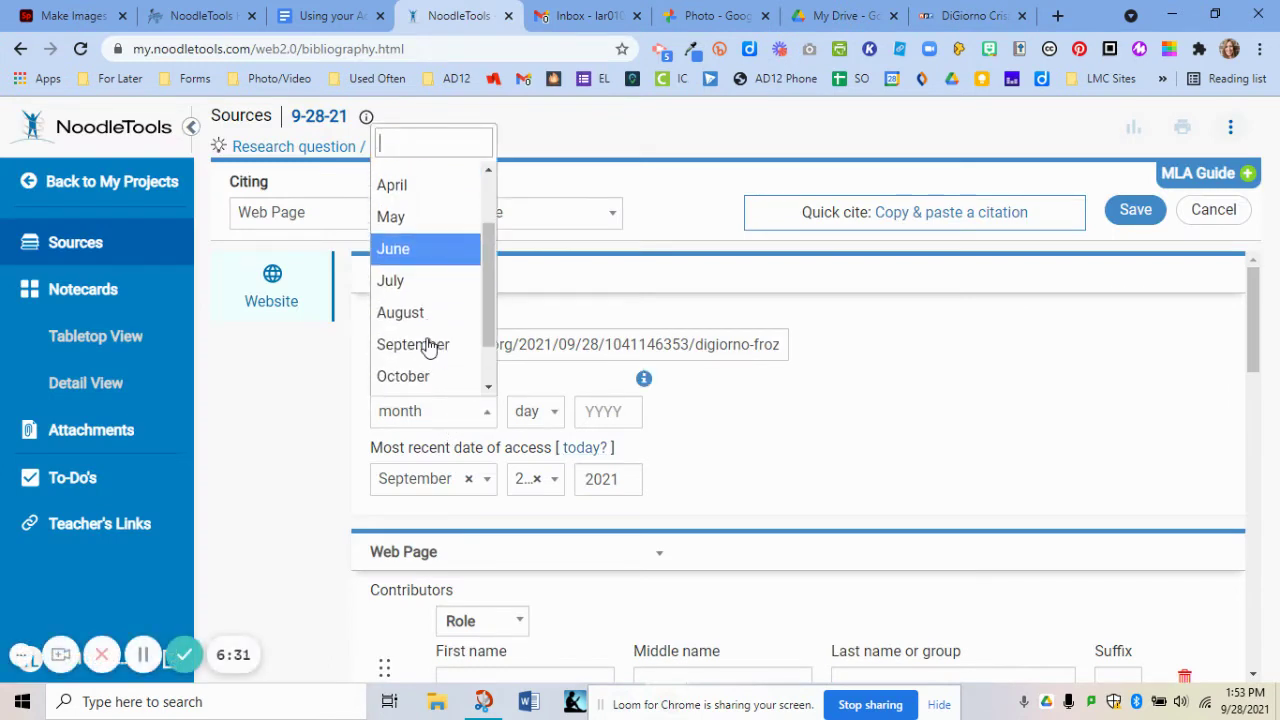
{"action": "left_click", "coordinate": [428, 340]}
{"action": "left_click", "coordinate": [528, 411]}
{"action": "scroll", "coordinate": [529, 340], "scroll_direction": "down", "scroll_amount": 7}
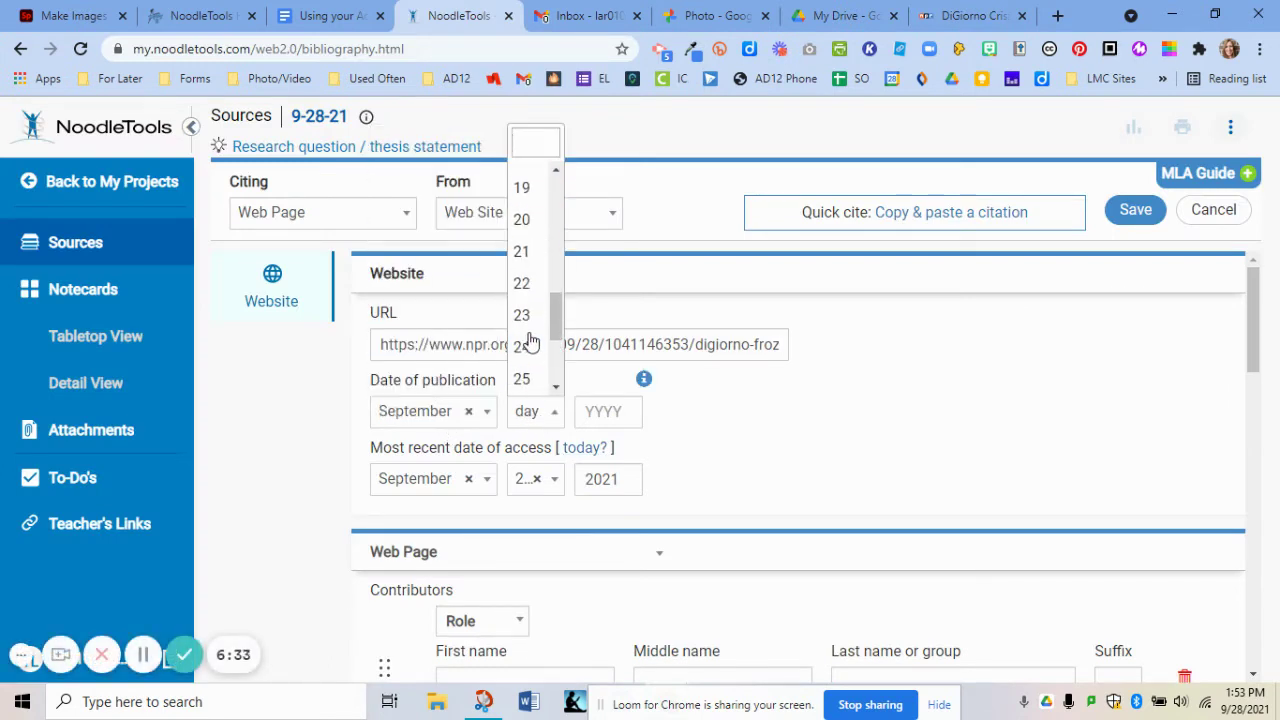
{"action": "left_click", "coordinate": [522, 284]}
{"action": "left_click", "coordinate": [600, 401]}
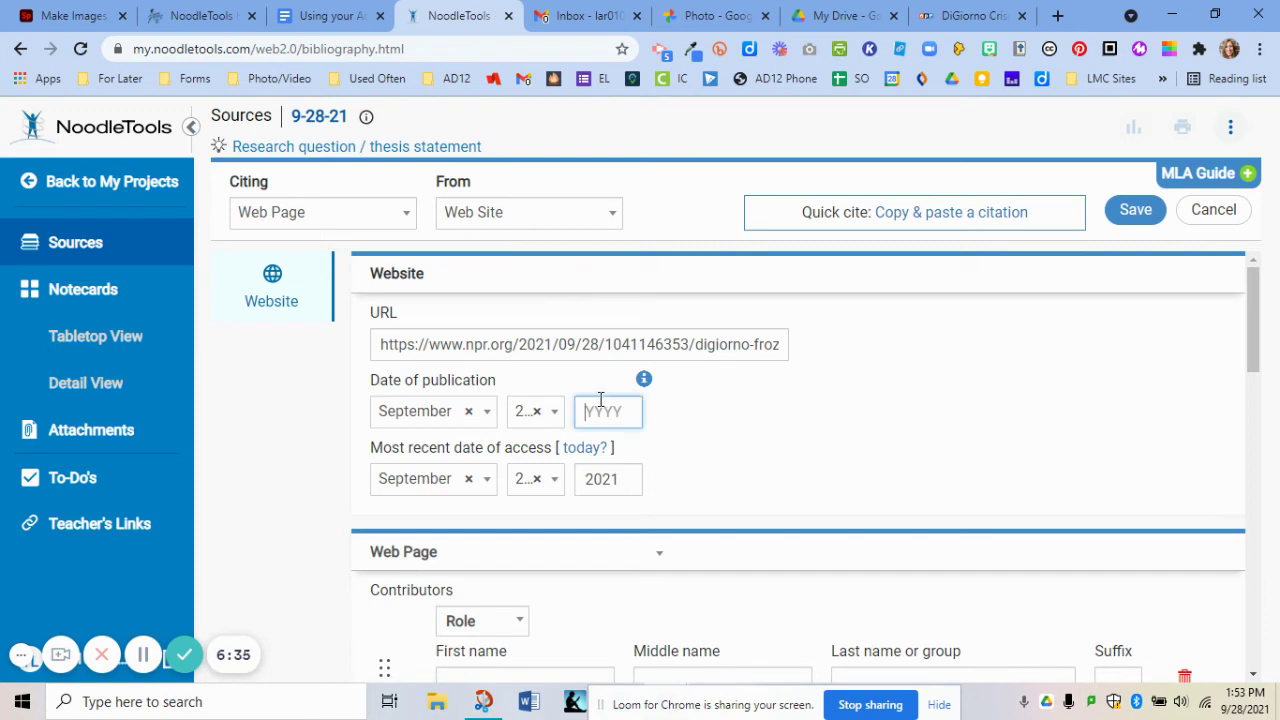
{"action": "type", "text": "2021"}
{"action": "left_click", "coordinate": [868, 406]}
{"action": "scroll", "coordinate": [877, 405], "scroll_direction": "down", "scroll_amount": 3}
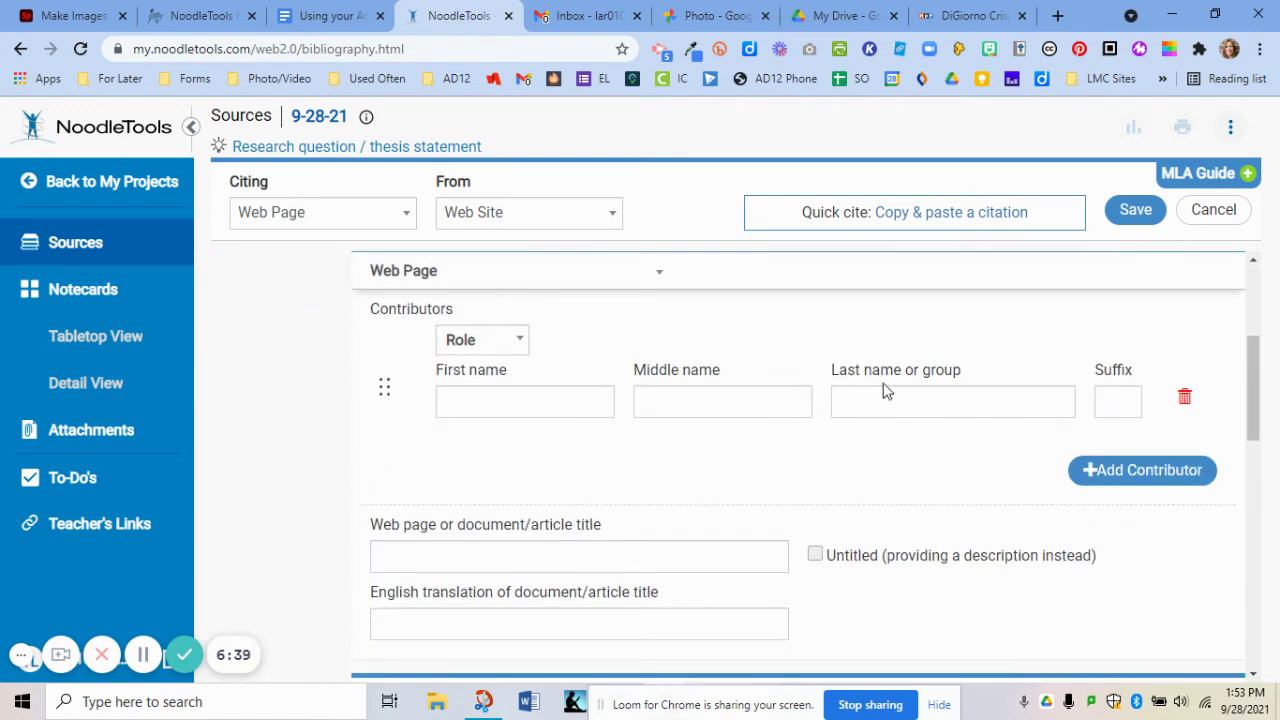
Copy the article's byline, set the contributor role to Author, and paste it into First name
{"action": "left_click", "coordinate": [950, 14]}
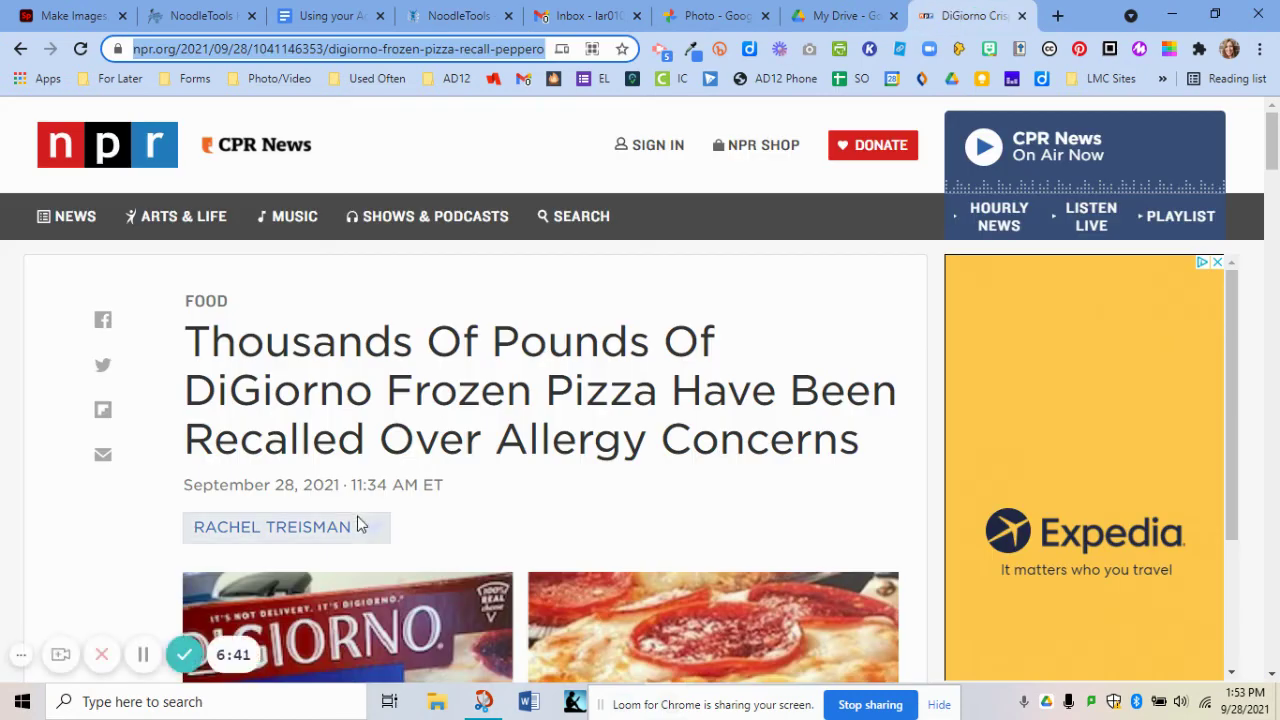
{"action": "left_click_drag", "start_coordinate": [166, 534], "coordinate": [351, 527]}
{"action": "key", "text": "ctrl+c"}
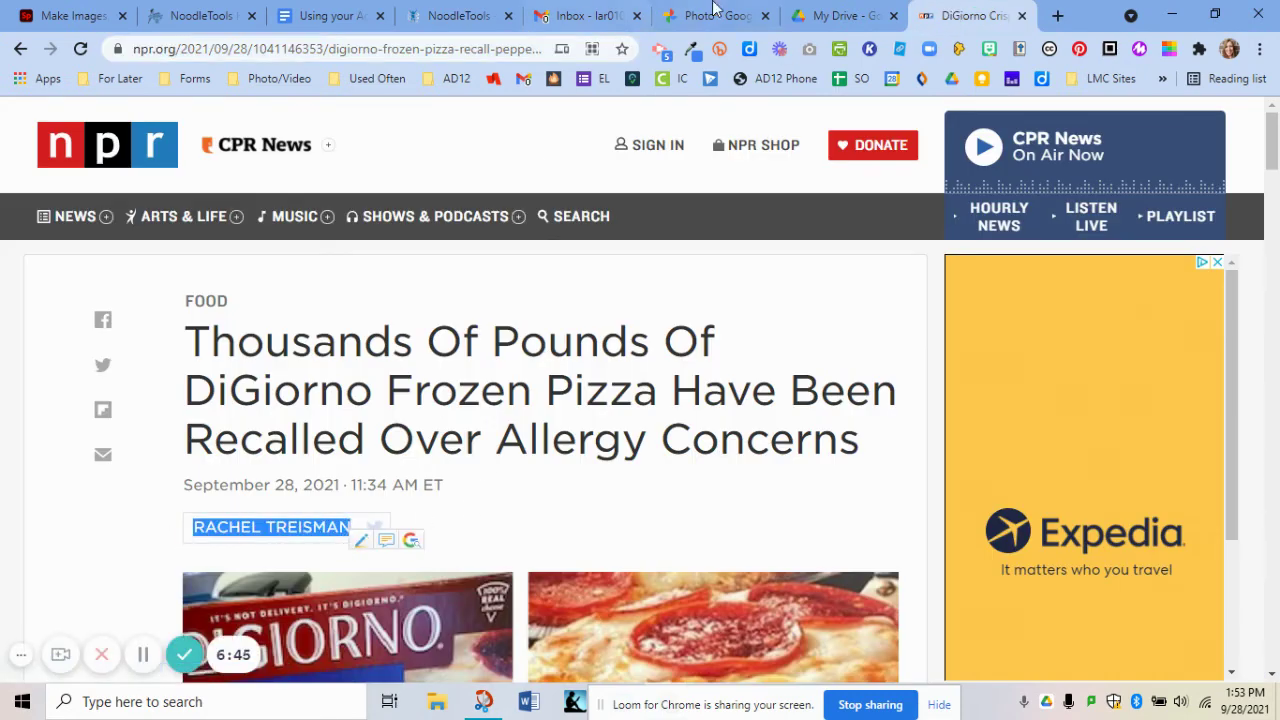
{"action": "left_click", "coordinate": [465, 16]}
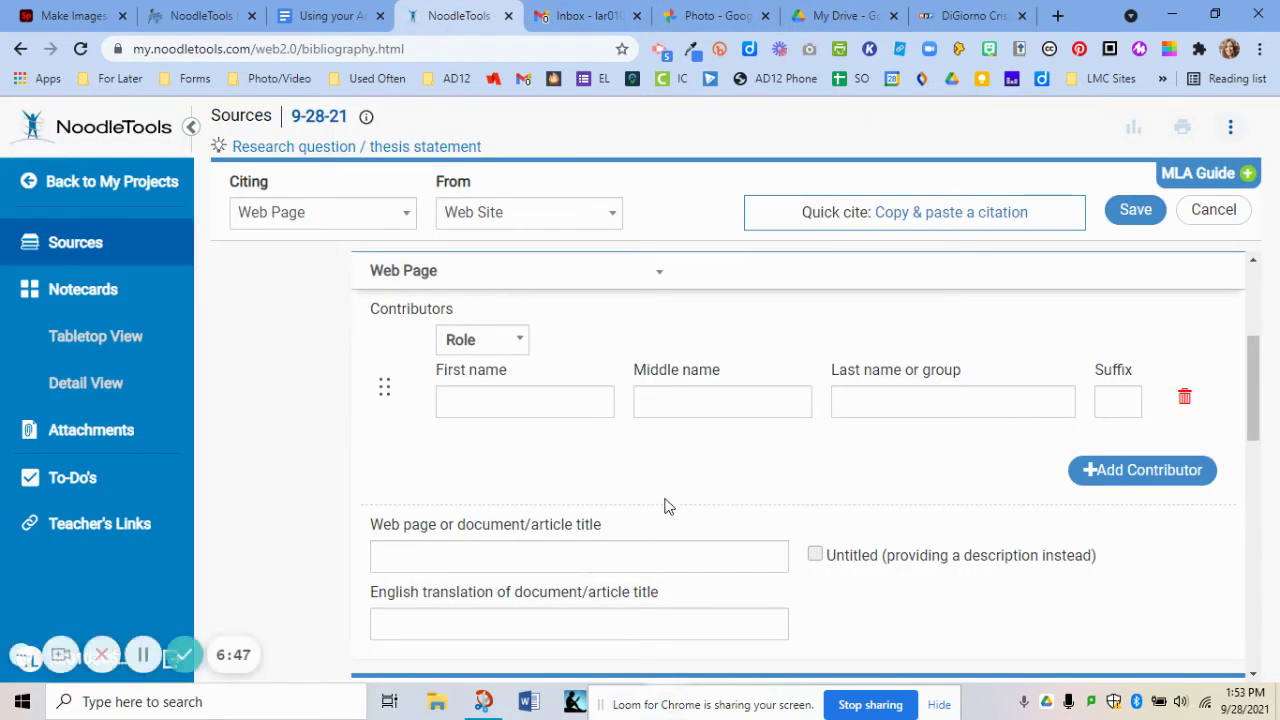
{"action": "left_click", "coordinate": [497, 343]}
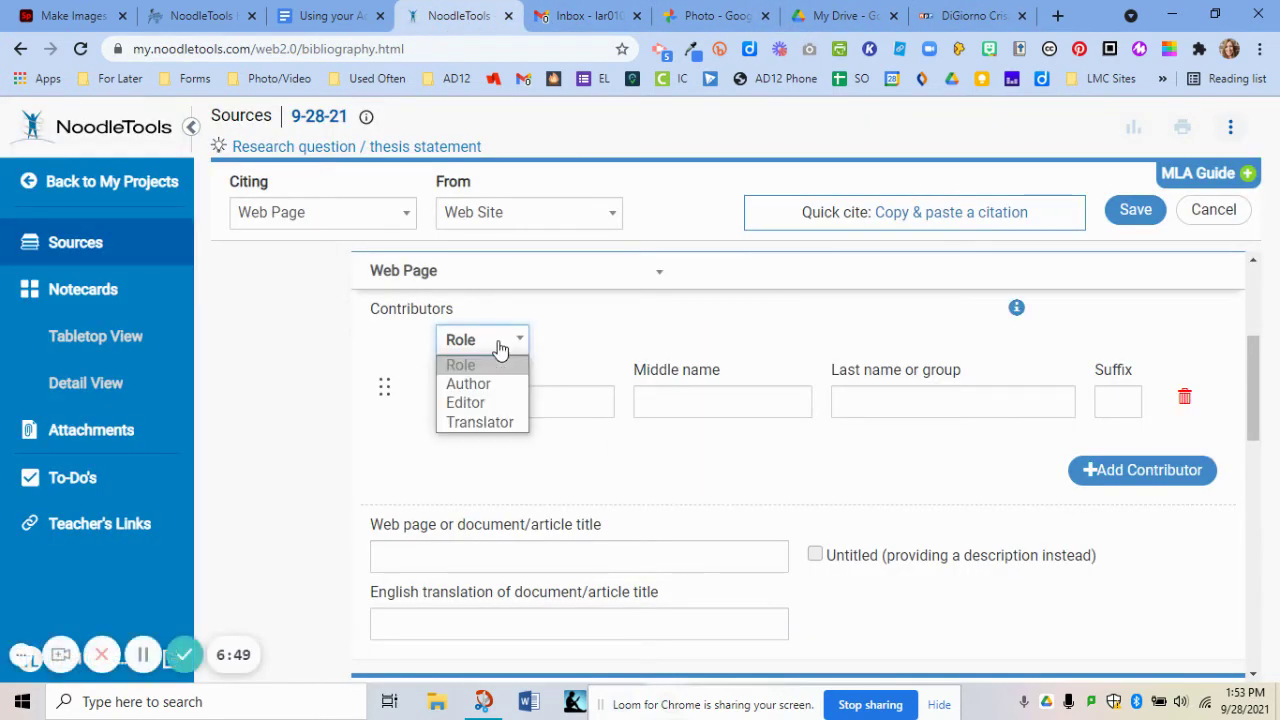
{"action": "left_click", "coordinate": [494, 380]}
{"action": "left_click", "coordinate": [503, 403]}
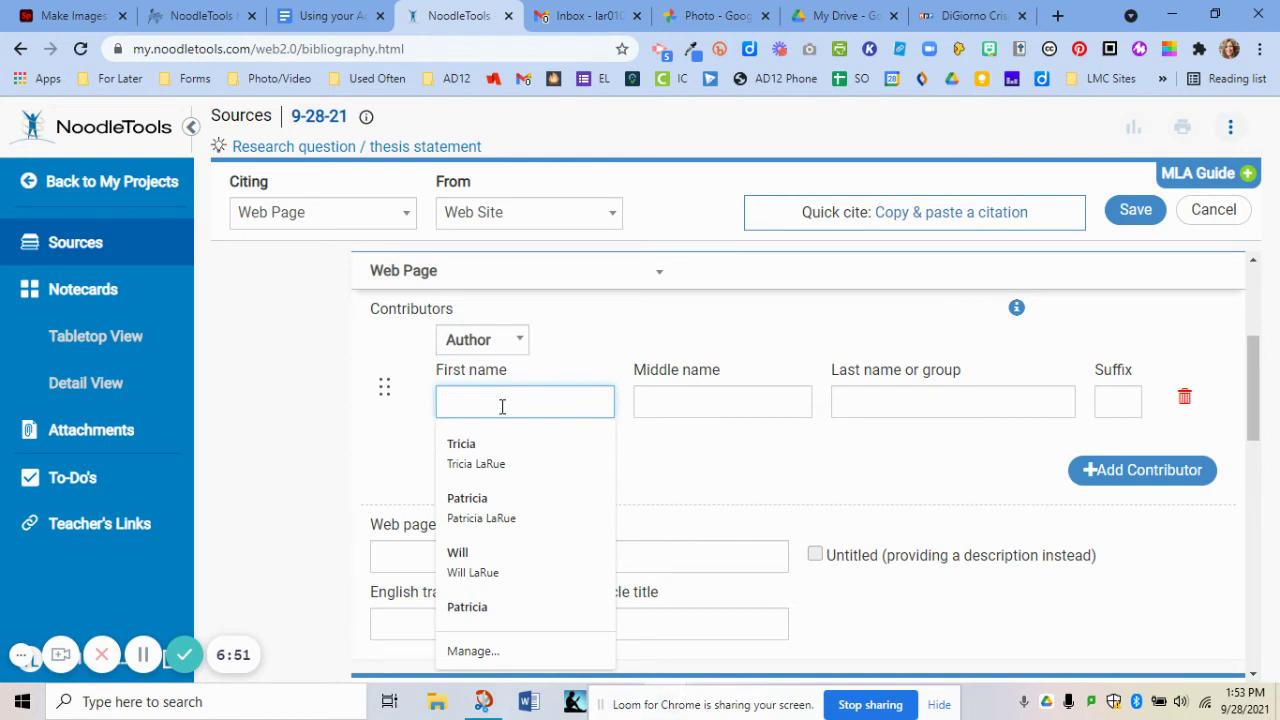
{"action": "key", "text": "ctrl+v"}
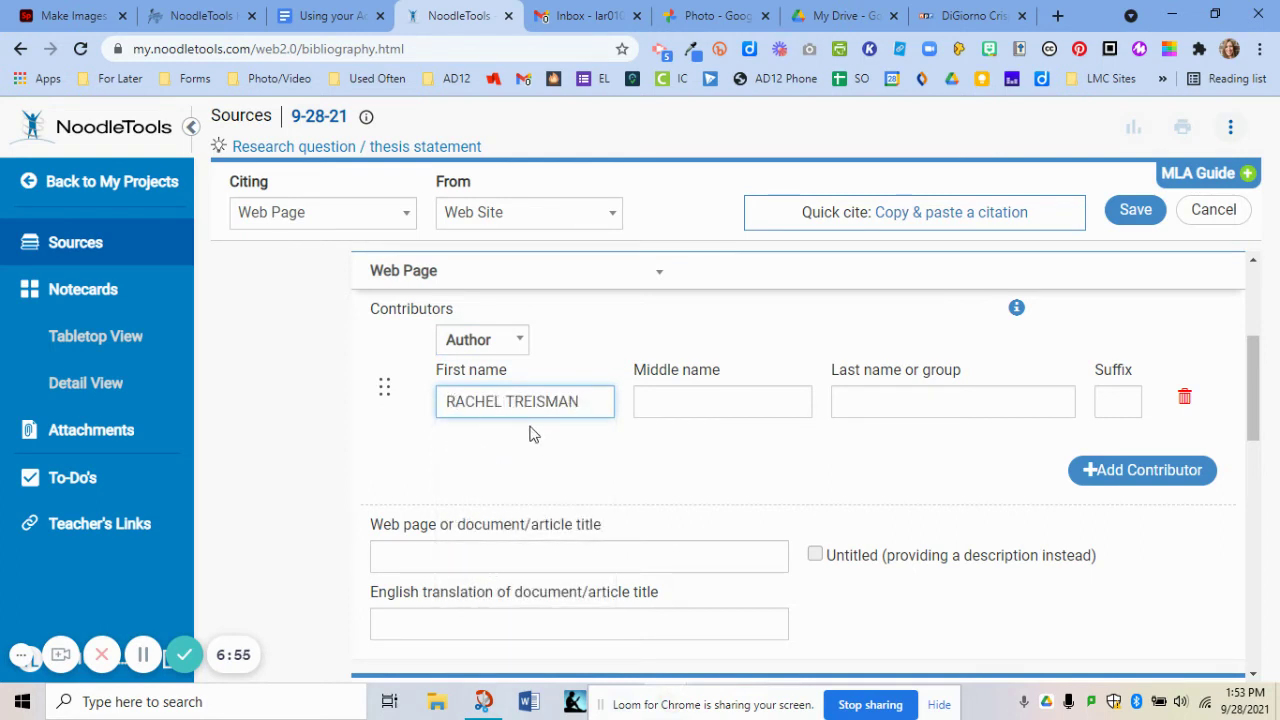
Retype the first name in normal case and move the surname into the Last name field
{"action": "key", "text": "Home"}
{"action": "key", "text": "Delete"}
{"action": "type", "text": "Rachel"}
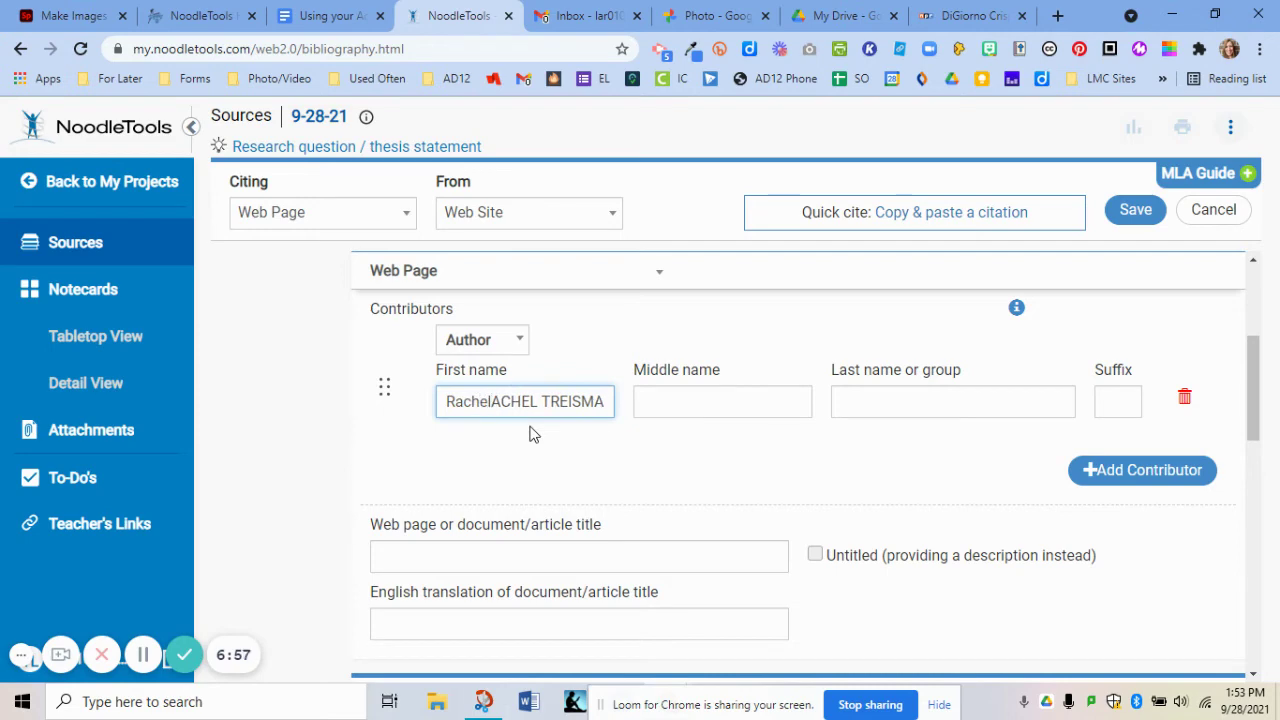
{"action": "key", "text": "Delete"}
{"action": "key", "text": "Delete"}
{"action": "key", "text": "Delete"}
{"action": "key", "text": "Delete"}
{"action": "key", "text": "Delete"}
{"action": "key", "text": "Delete"}
{"action": "key", "text": "shift+Right"}
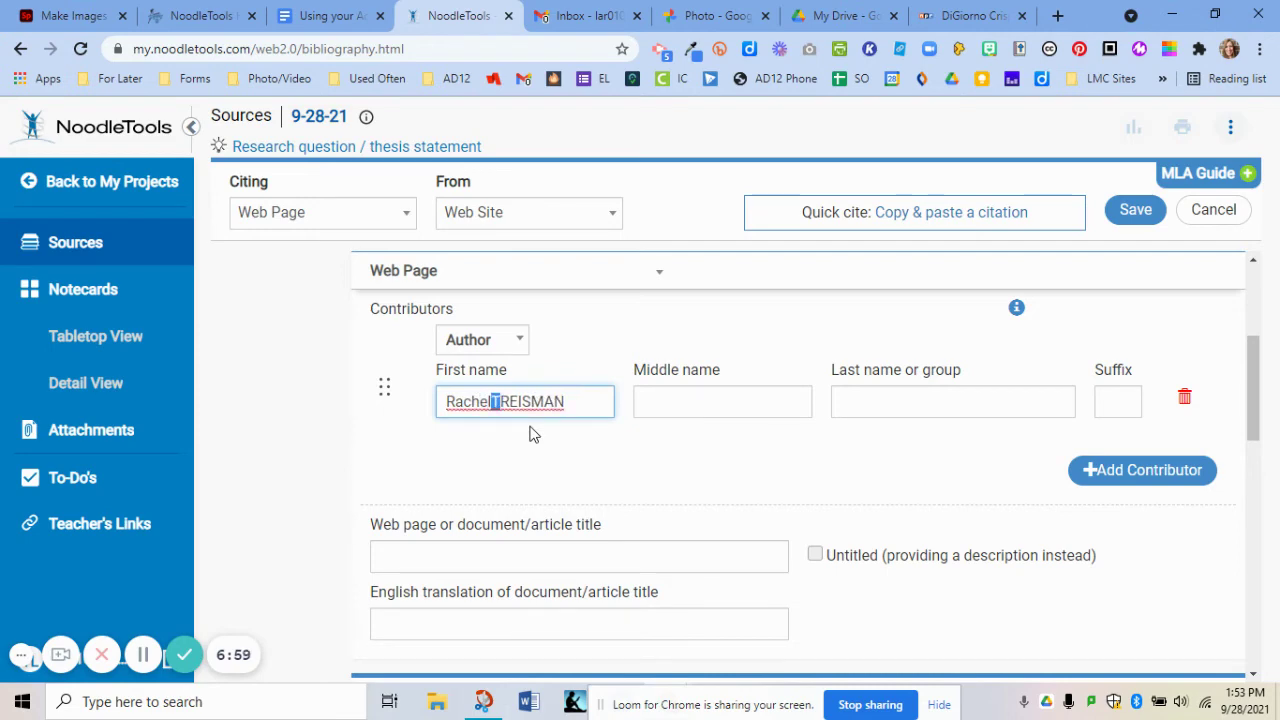
{"action": "key", "text": "shift+Right"}
{"action": "key", "text": "shift+Right"}
{"action": "key", "text": "shift+Right"}
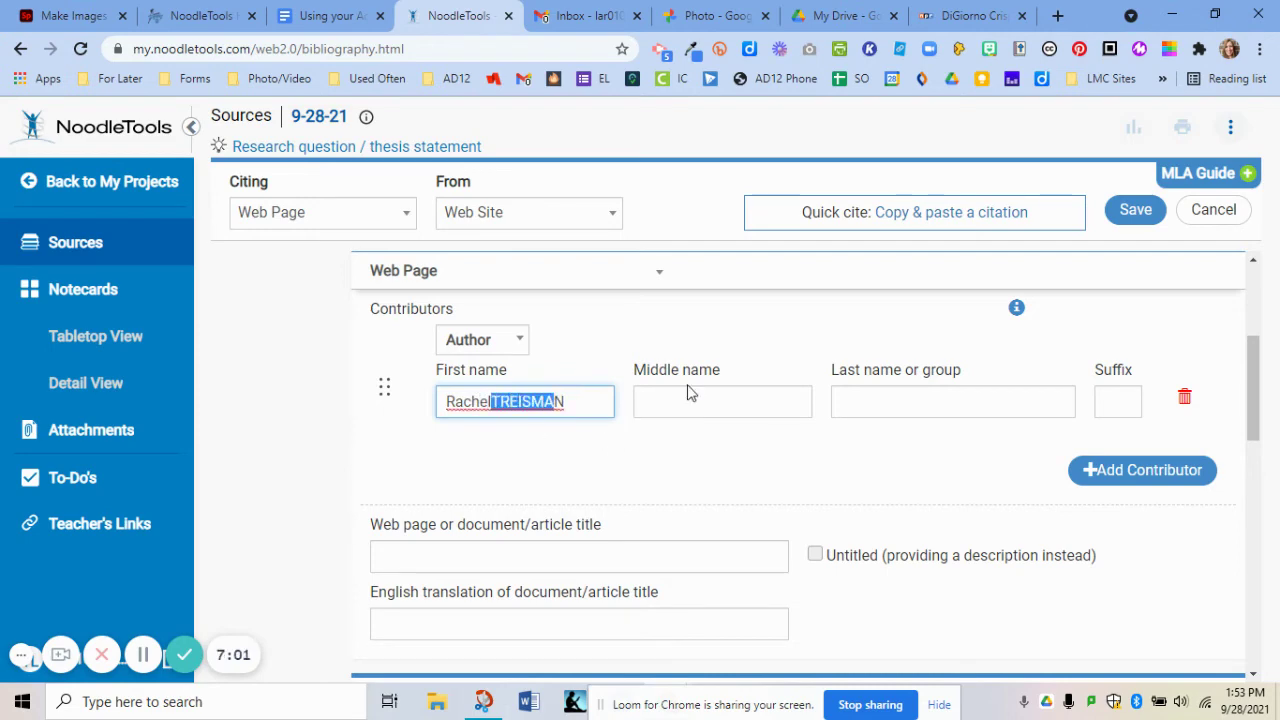
{"action": "left_click", "coordinate": [852, 401]}
{"action": "type", "text": "T"}
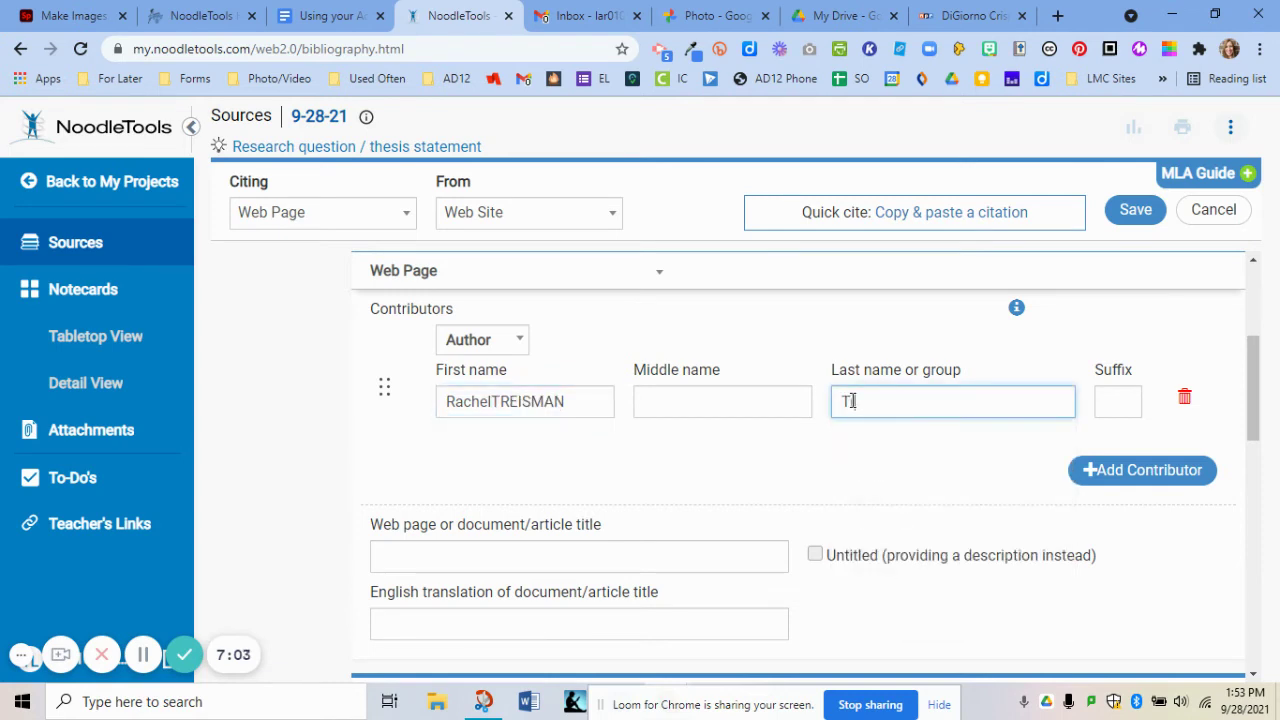
{"action": "type", "text": "reisman"}
{"action": "left_click_drag", "start_coordinate": [575, 405], "coordinate": [500, 407]}
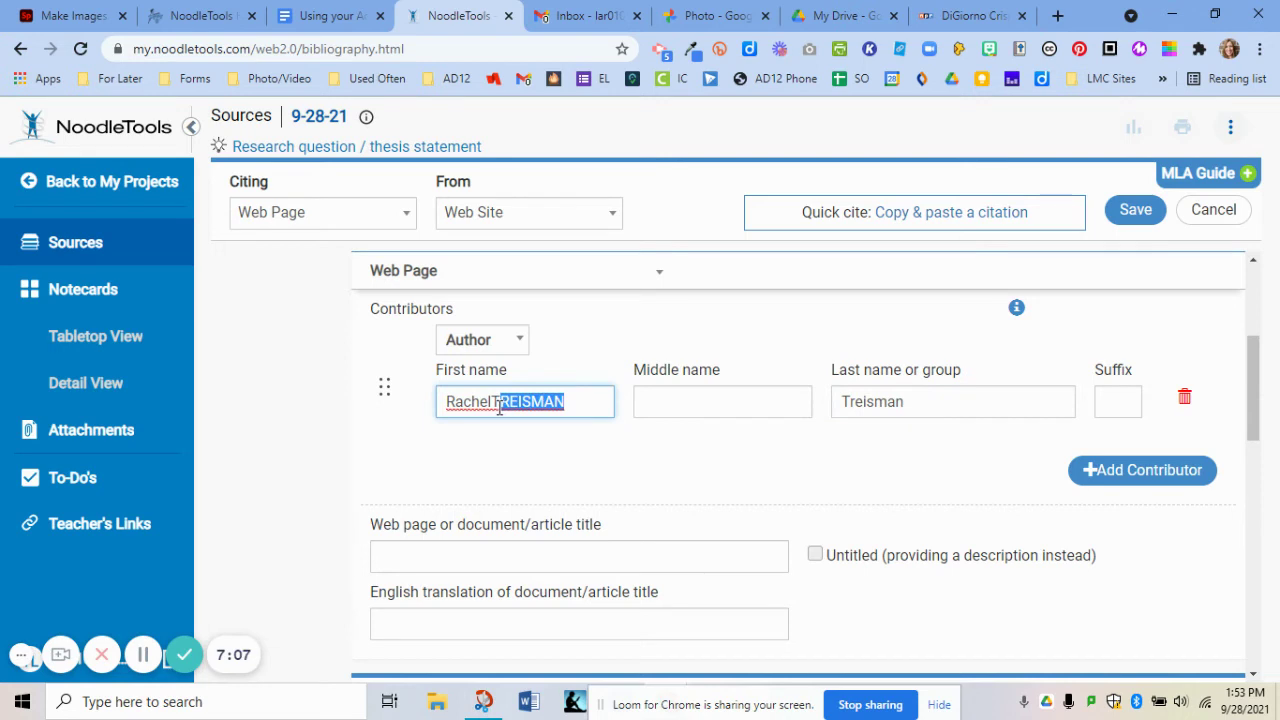
{"action": "key", "text": "BackSpace"}
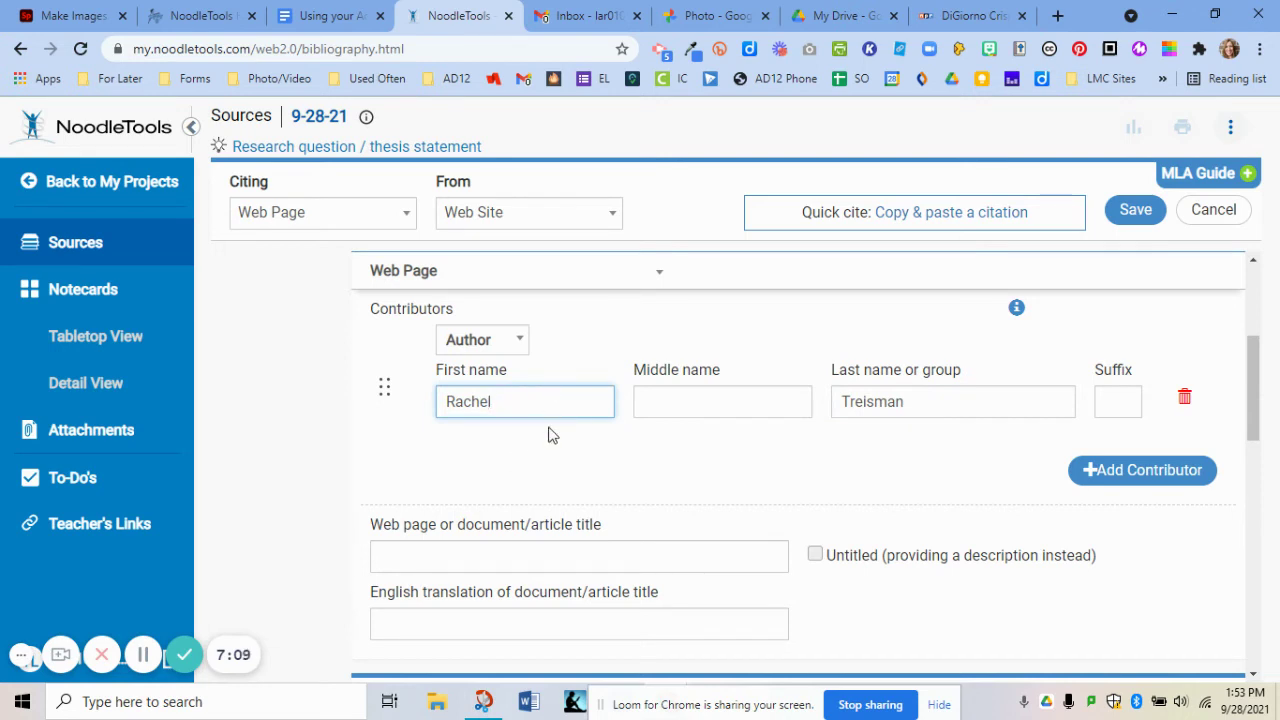
{"action": "left_click", "coordinate": [541, 556]}
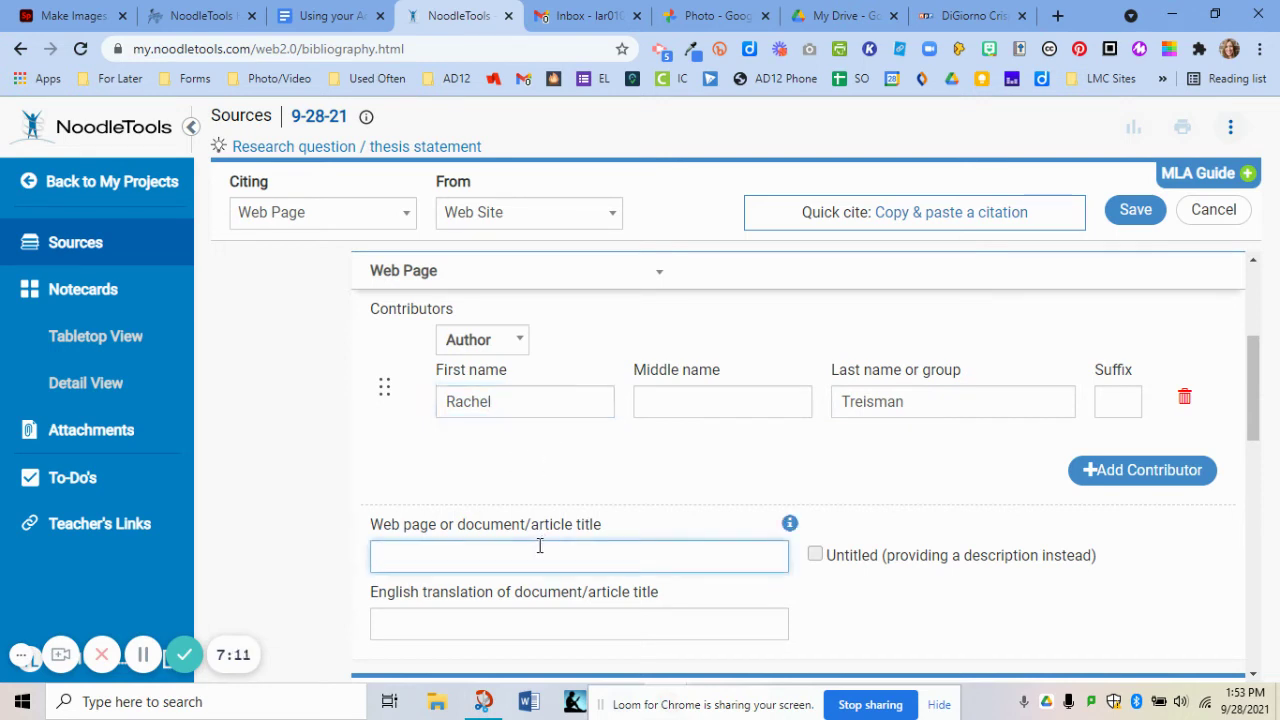
{"action": "left_click", "coordinate": [886, 587]}
{"action": "scroll", "coordinate": [886, 591], "scroll_direction": "down", "scroll_amount": 2}
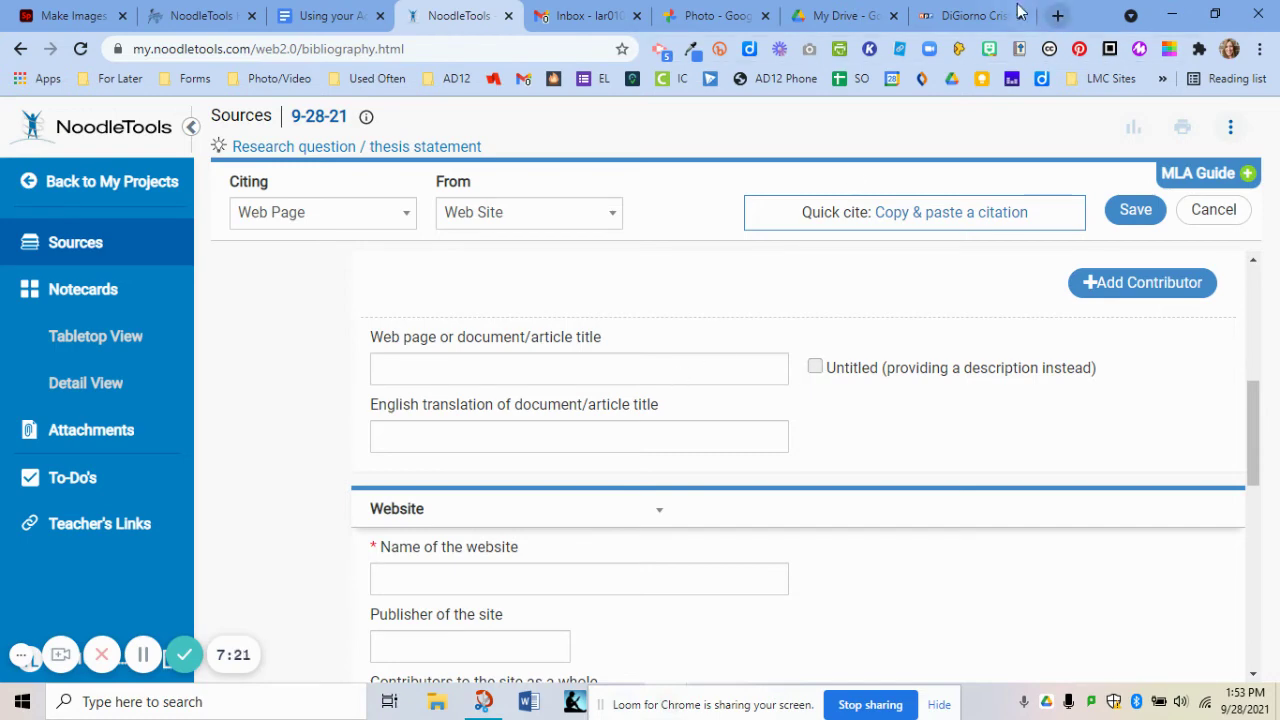
{"action": "left_click", "coordinate": [963, 16]}
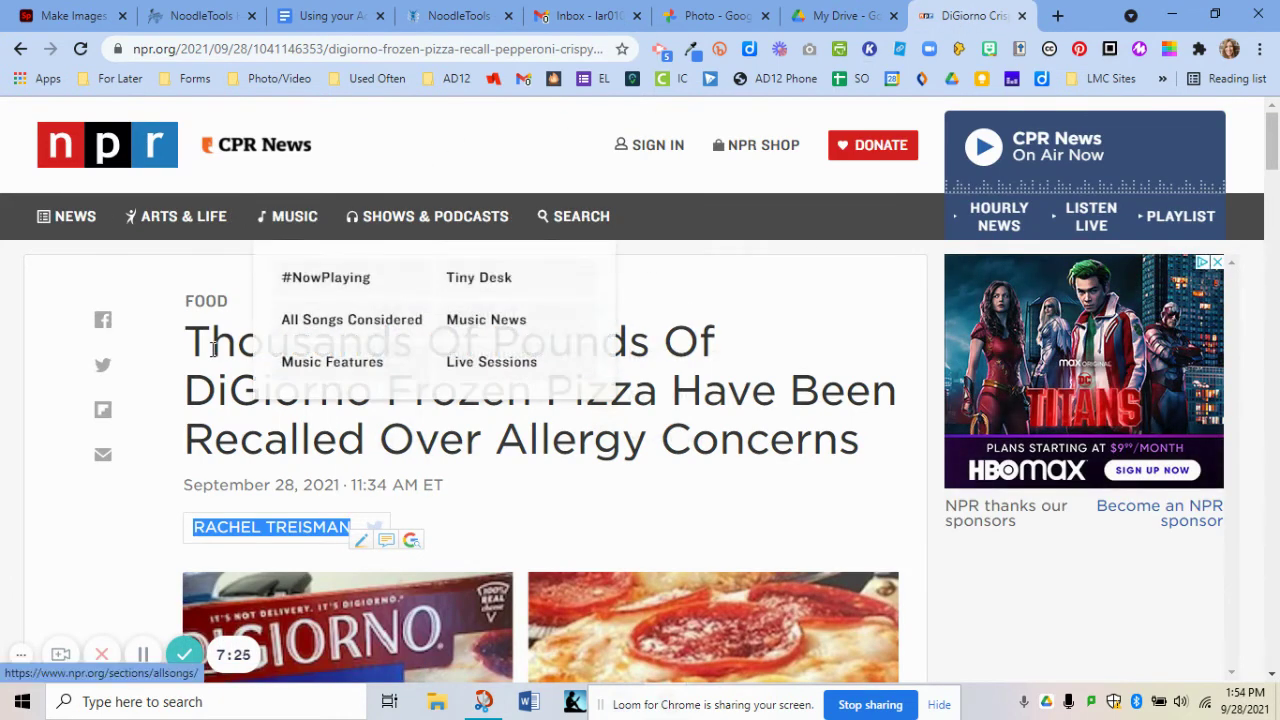
Copy the NPR headline and paste it into the Web page title field
{"action": "left_click_drag", "start_coordinate": [181, 342], "coordinate": [858, 436]}
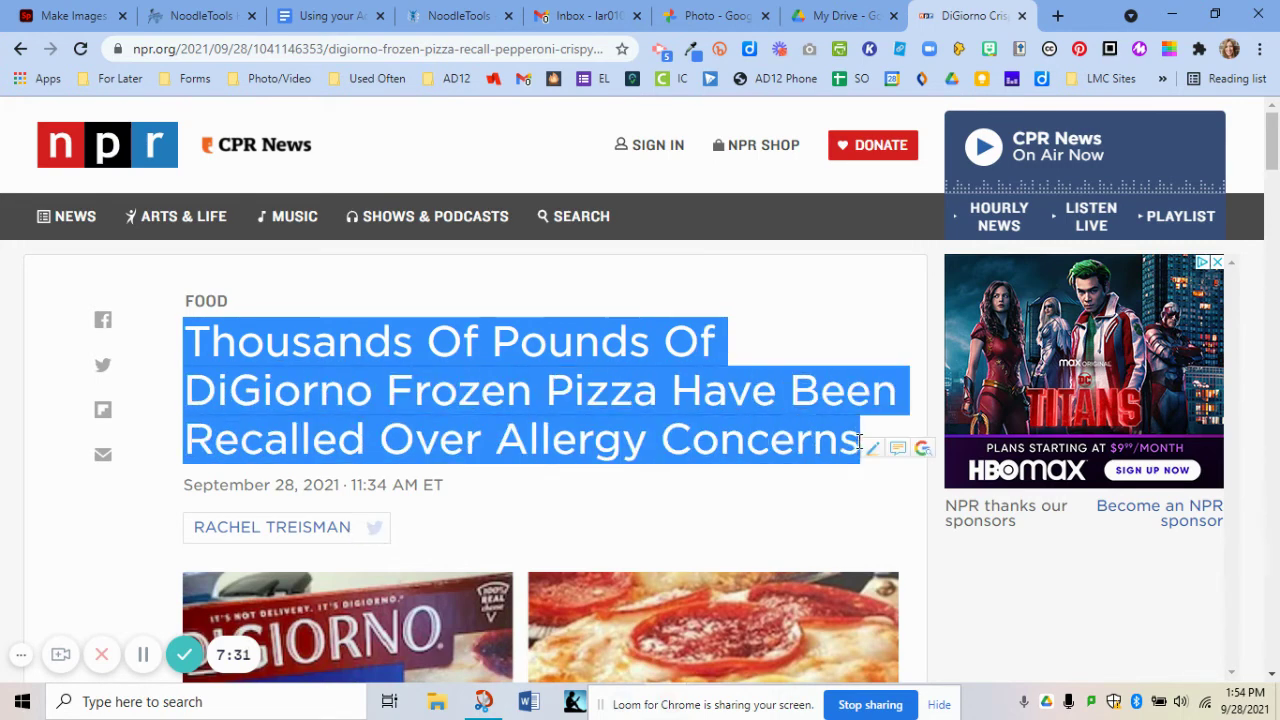
{"action": "left_click", "coordinate": [447, 26]}
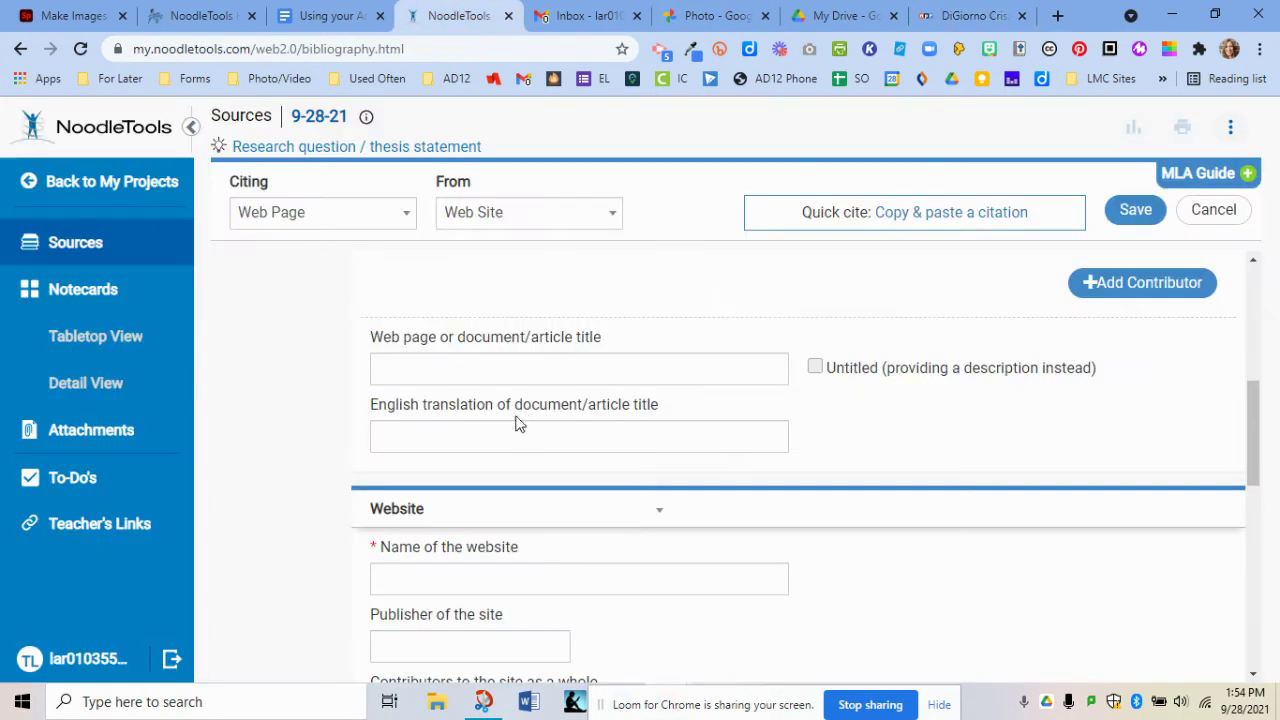
{"action": "left_click", "coordinate": [492, 362]}
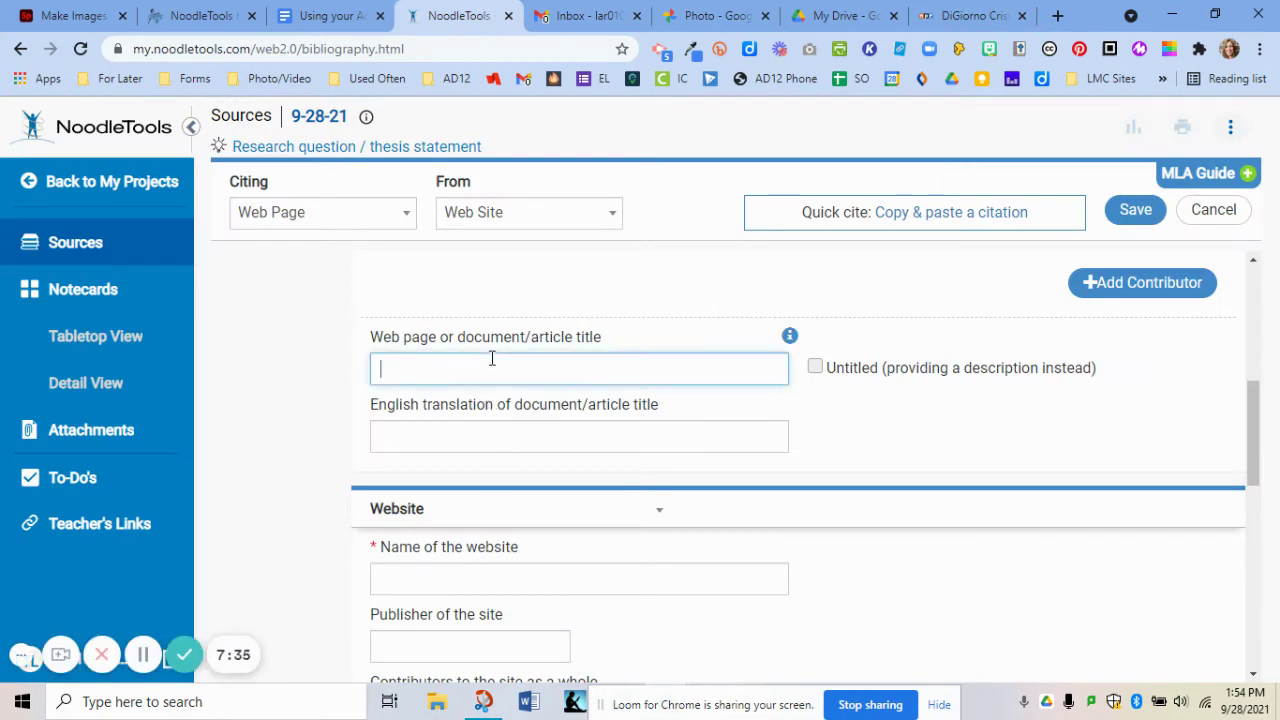
{"action": "key", "text": "ctrl+v"}
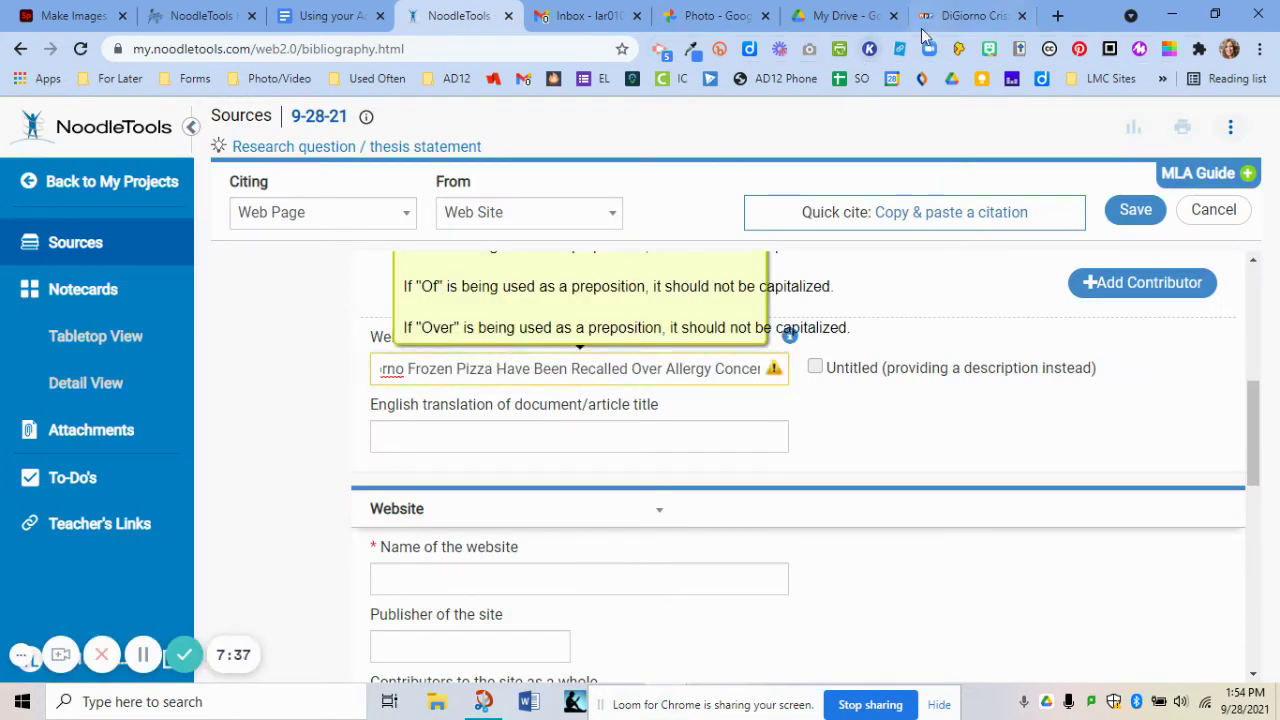
{"action": "left_click", "coordinate": [962, 16]}
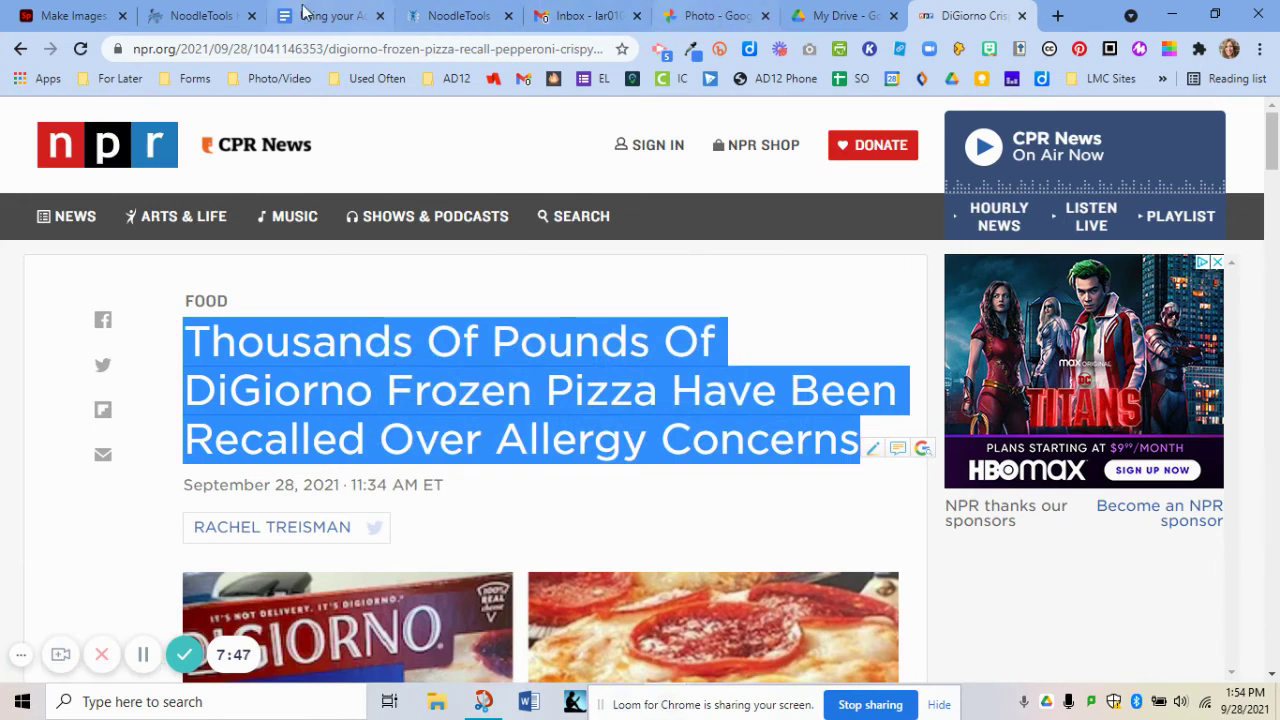
{"action": "left_click", "coordinate": [466, 16]}
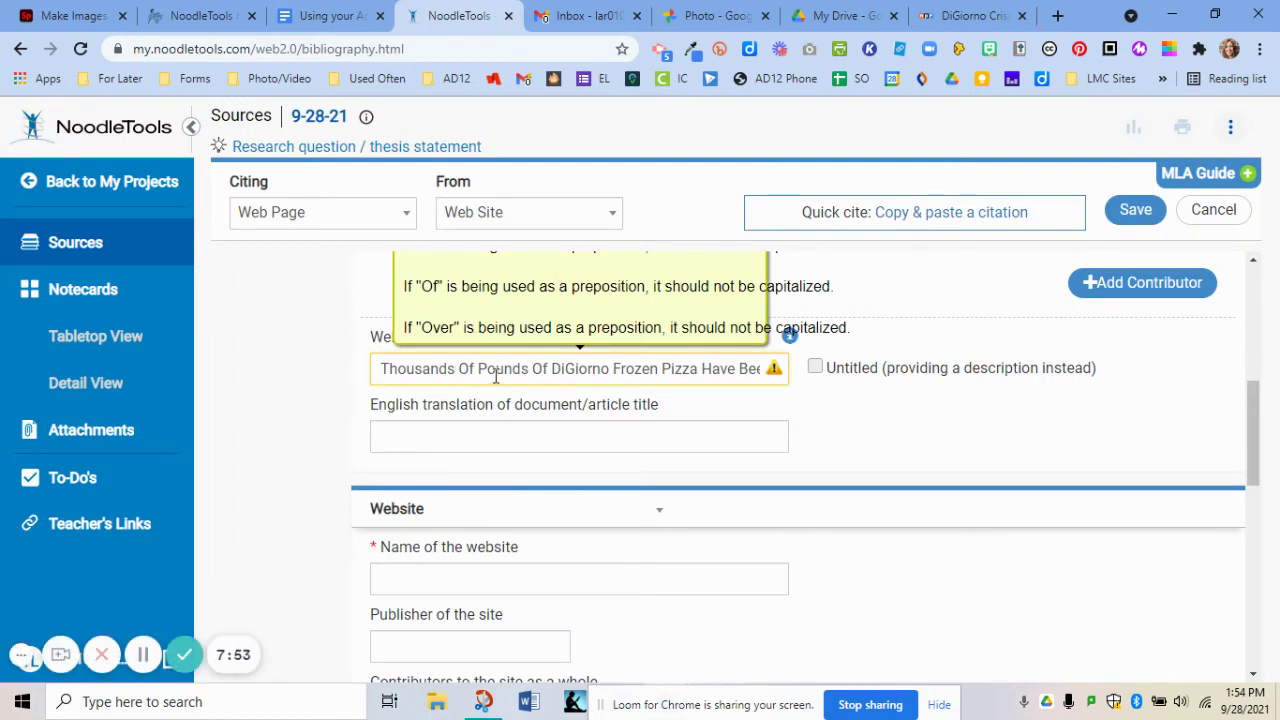
Lowercase both 'Of's and 'Over' in the title for MLA style
{"action": "left_click", "coordinate": [455, 369]}
{"action": "key", "text": "Delete"}
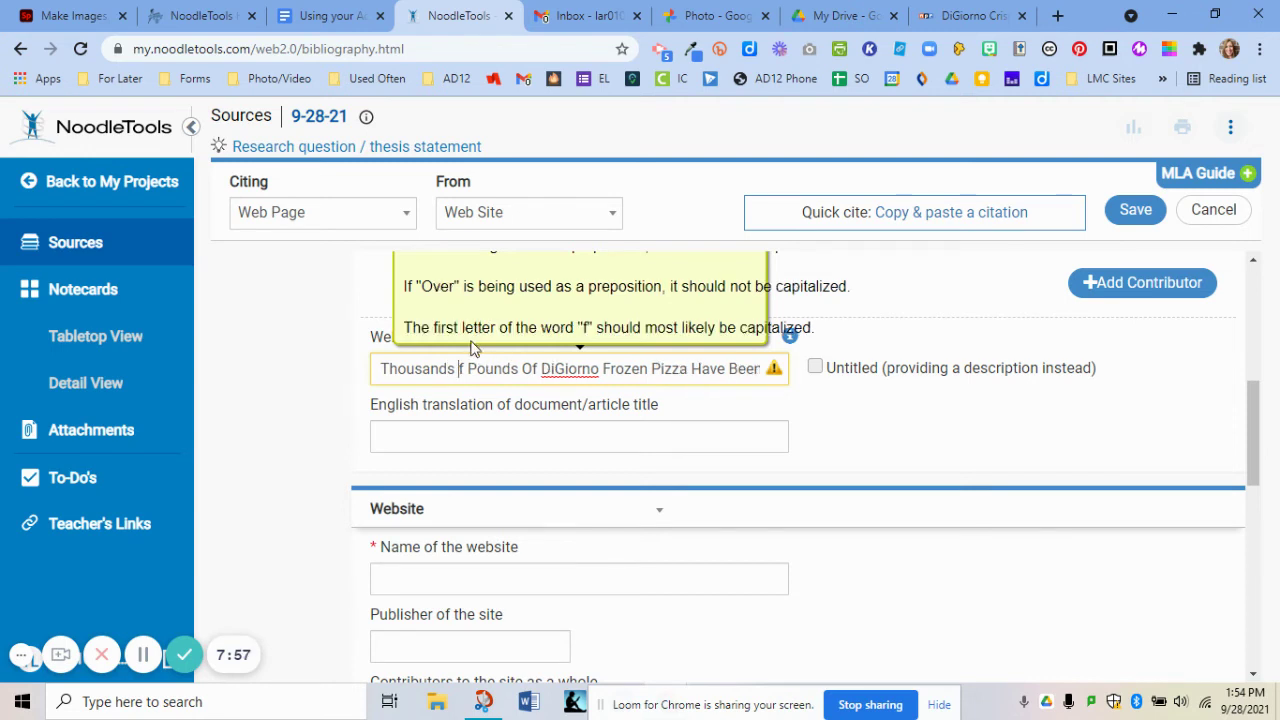
{"action": "type", "text": "o"}
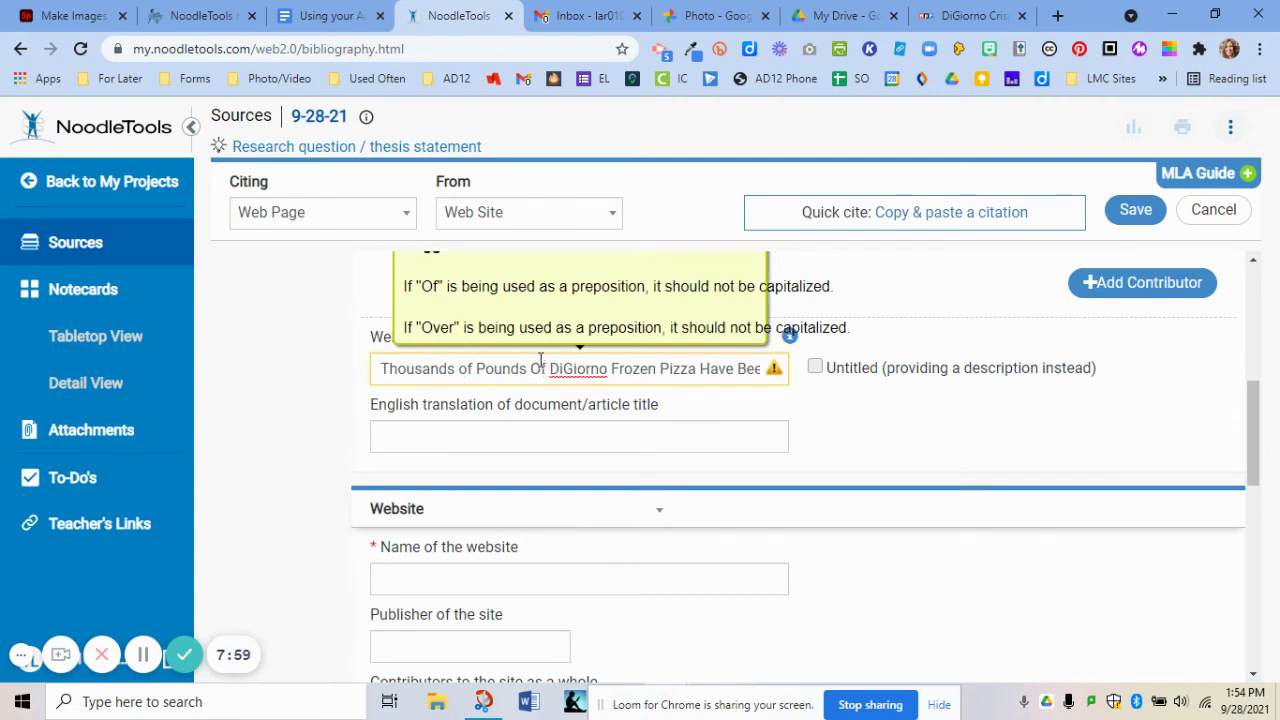
{"action": "left_click", "coordinate": [540, 364]}
{"action": "key", "text": "BackSpace"}
{"action": "type", "text": "o"}
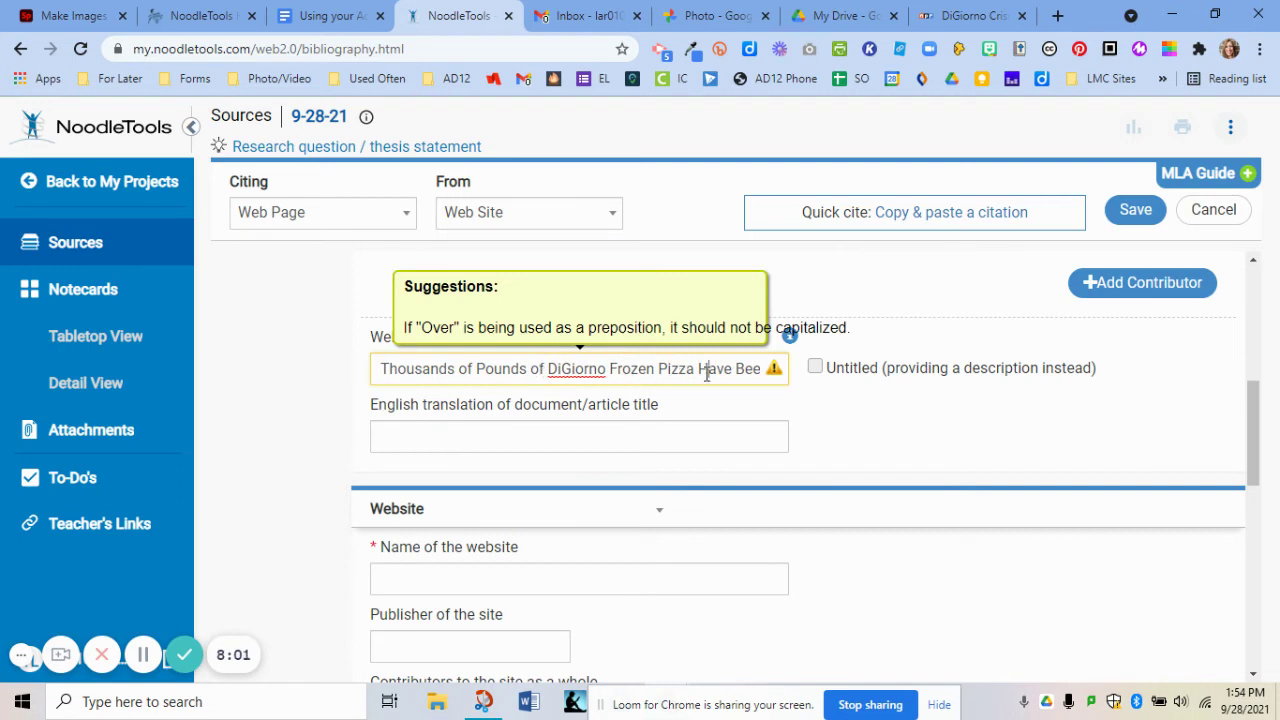
{"action": "type", "text": "n"}
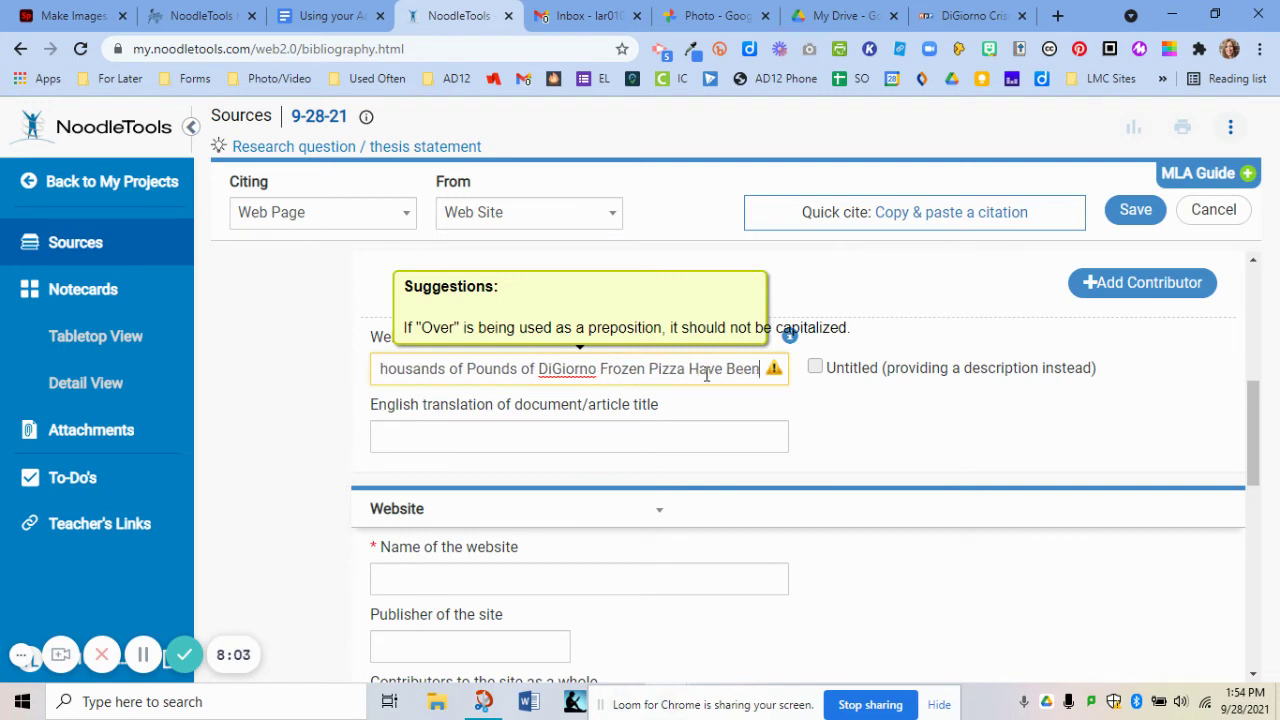
{"action": "type", "text": " Recalled Ove"}
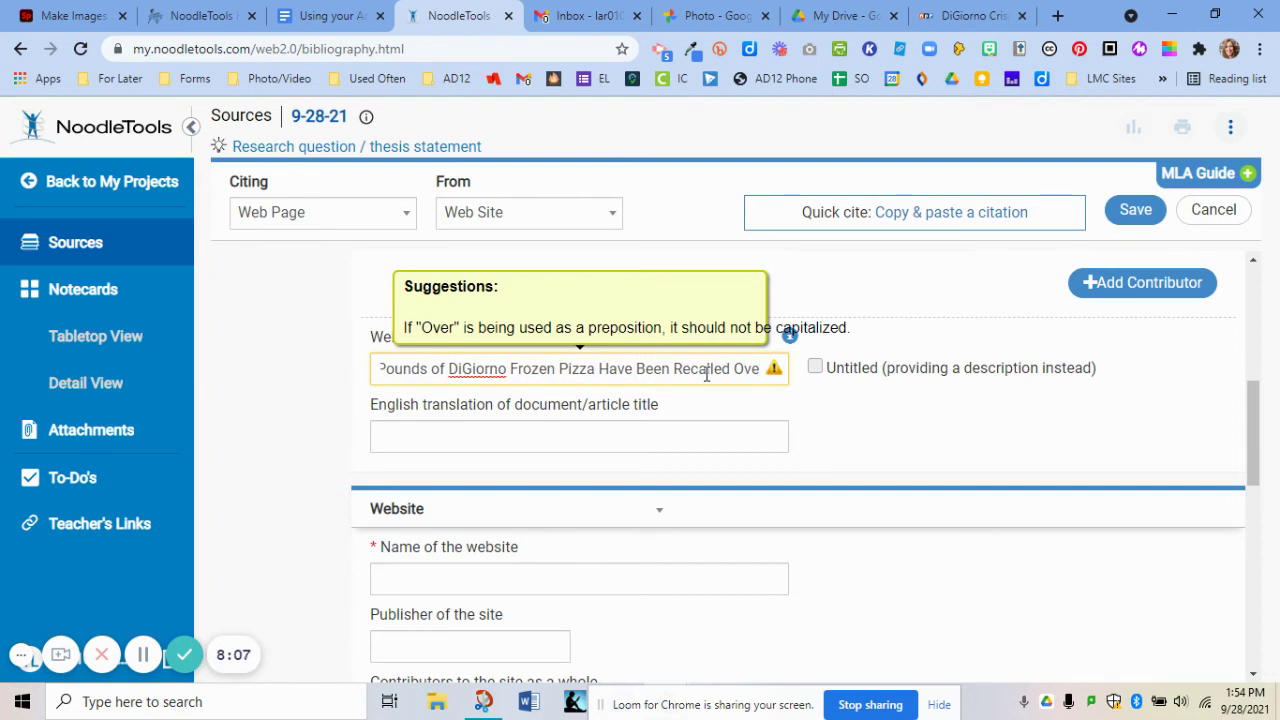
{"action": "key", "text": "BackSpace"}
{"action": "key", "text": "BackSpace"}
{"action": "key", "text": "BackSpace"}
{"action": "type", "text": "over Al"}
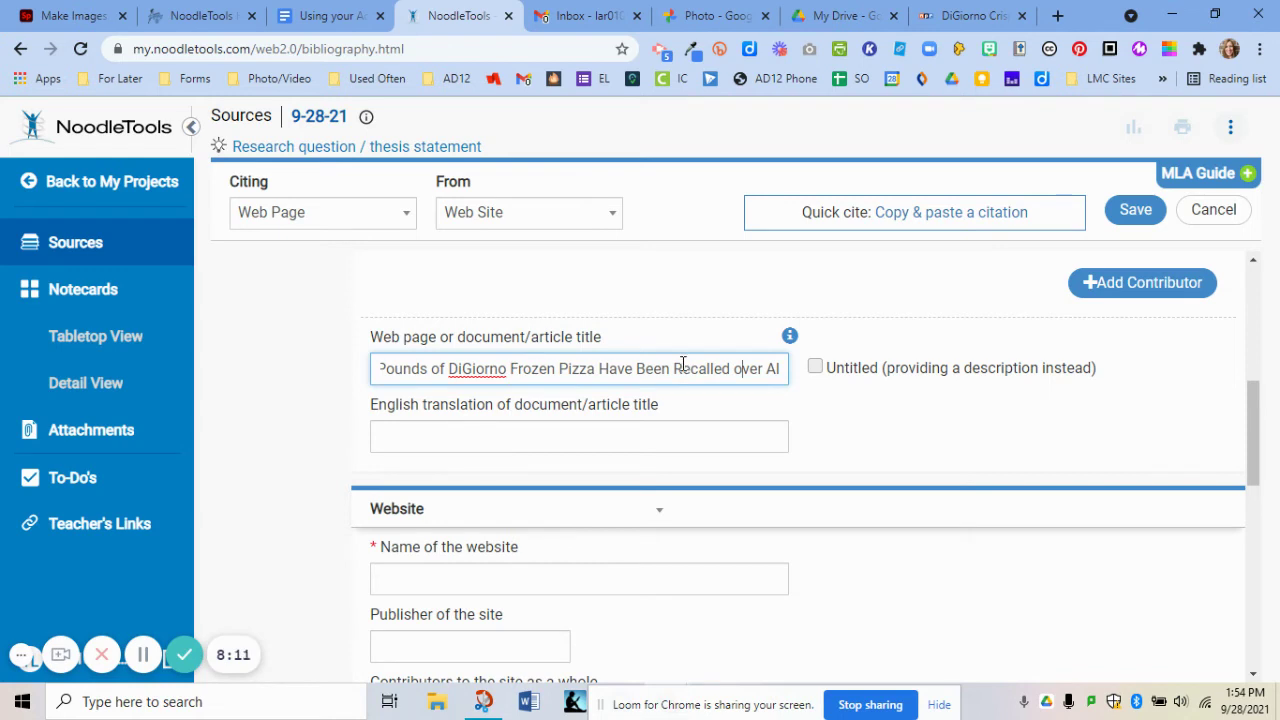
{"action": "scroll", "coordinate": [637, 409], "scroll_direction": "down", "scroll_amount": 2}
Enter NPR as the website name, checking the article page for site details
{"action": "left_click", "coordinate": [575, 392]}
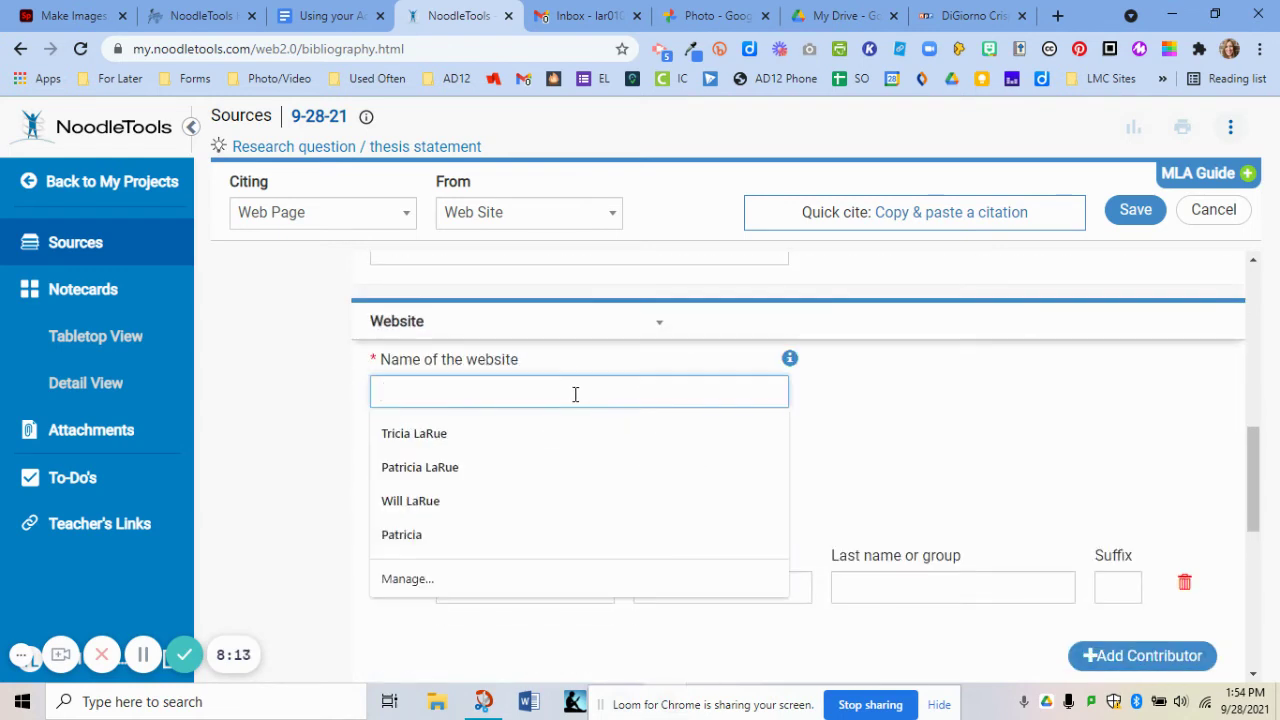
{"action": "type", "text": "NPR"}
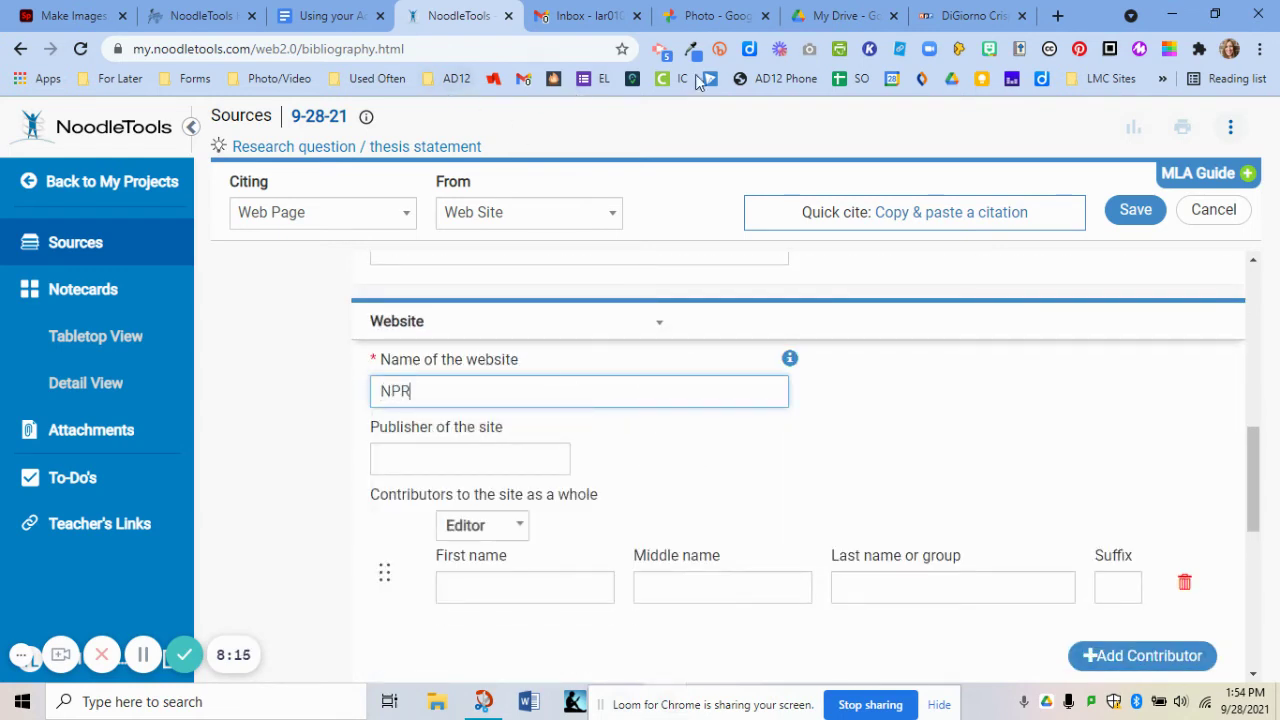
{"action": "left_click", "coordinate": [963, 12]}
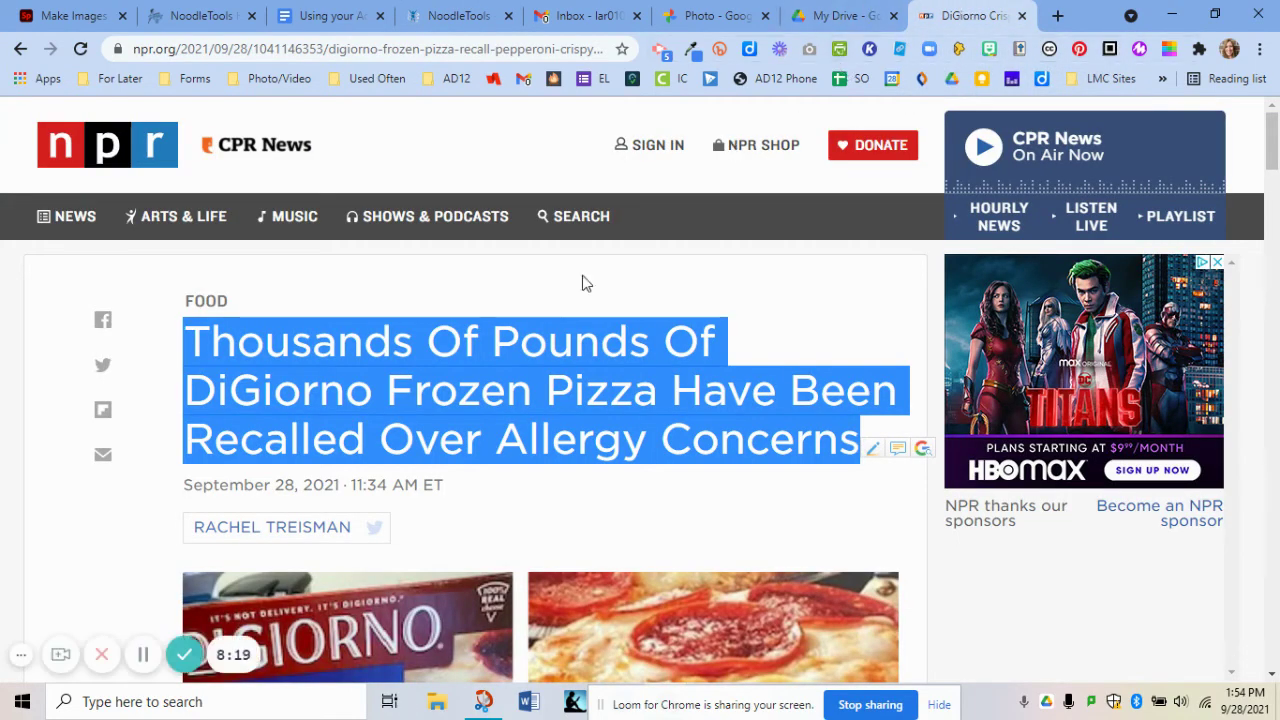
{"action": "scroll", "coordinate": [643, 312], "scroll_direction": "down", "scroll_amount": 20}
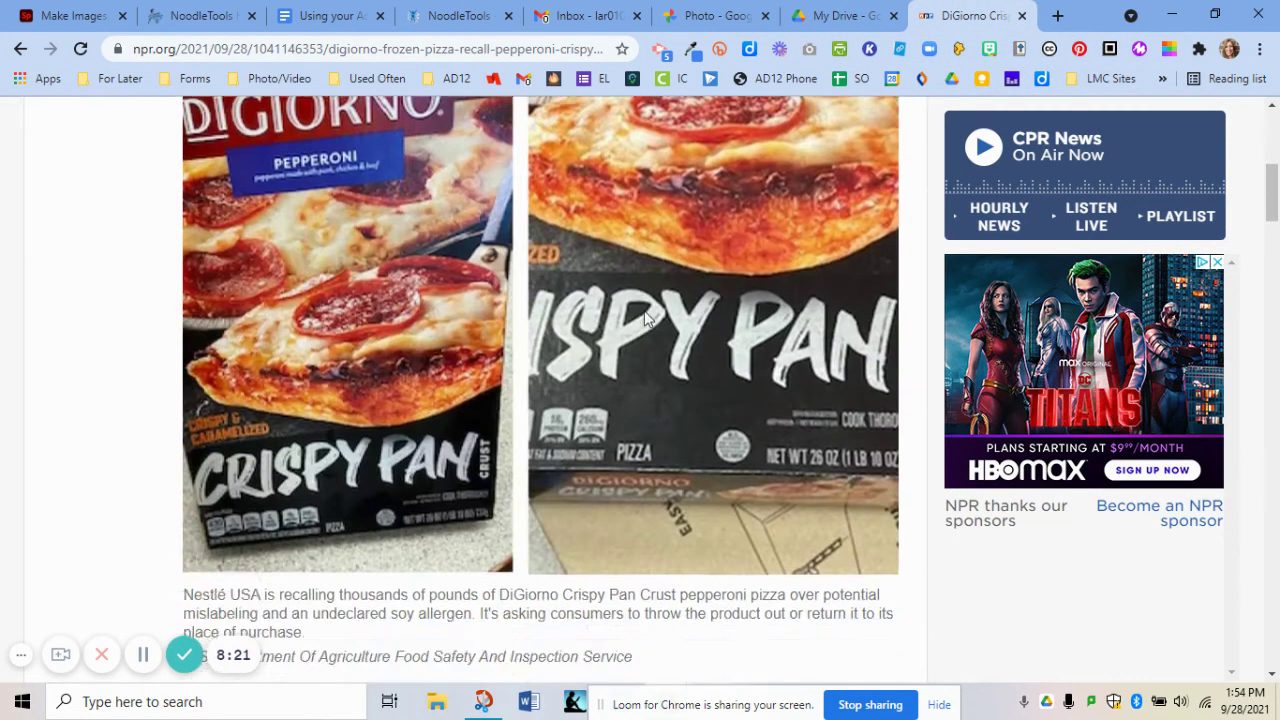
{"action": "scroll", "coordinate": [645, 316], "scroll_direction": "down", "scroll_amount": 20}
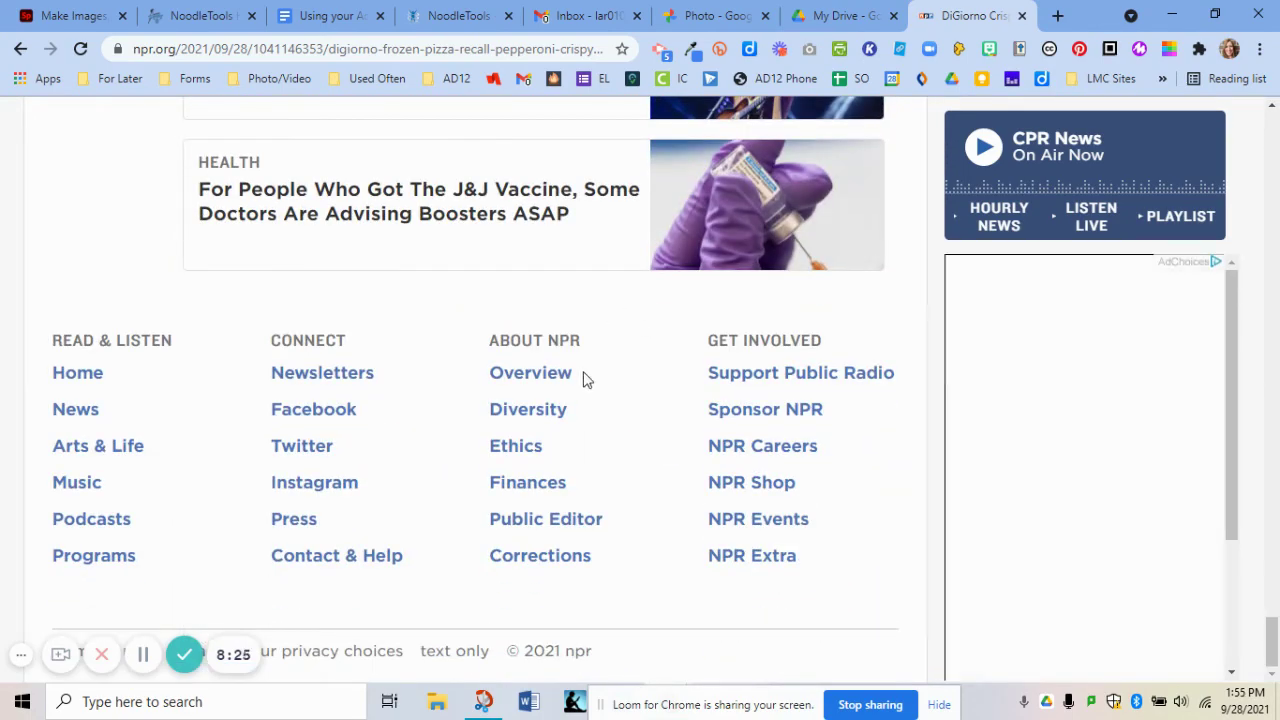
{"action": "left_click", "coordinate": [20, 660]}
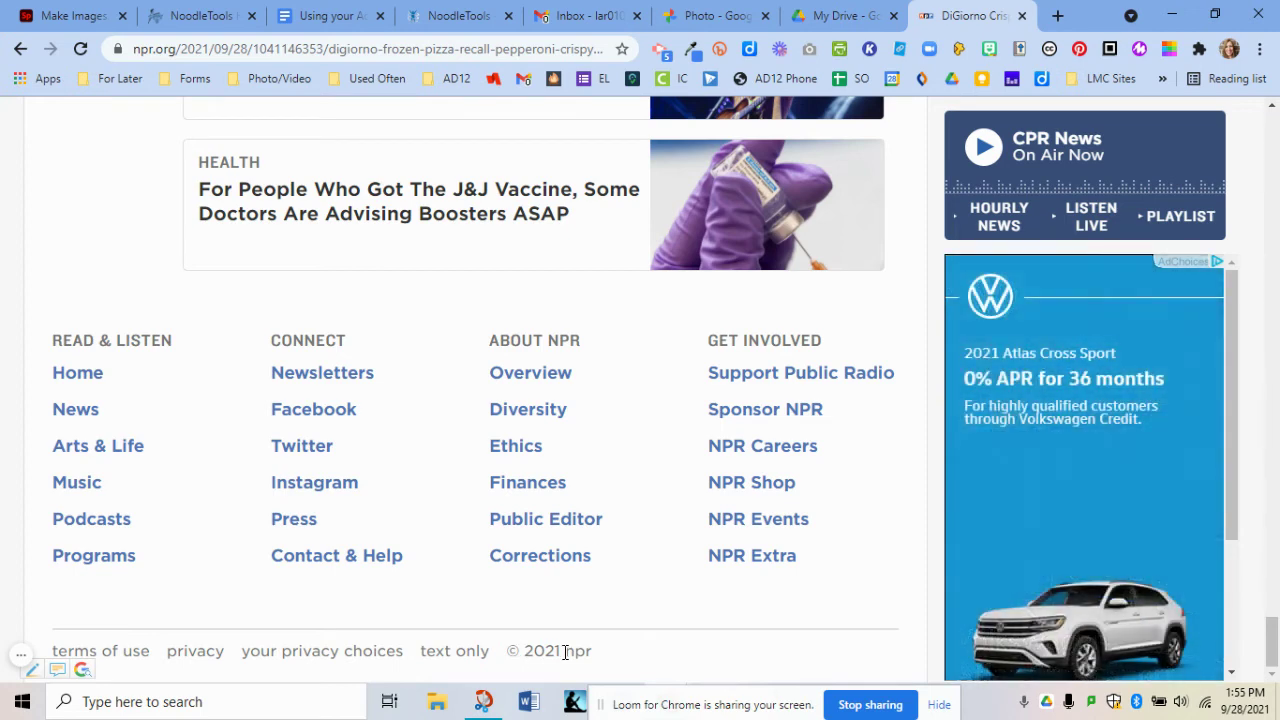
{"action": "left_click", "coordinate": [25, 660]}
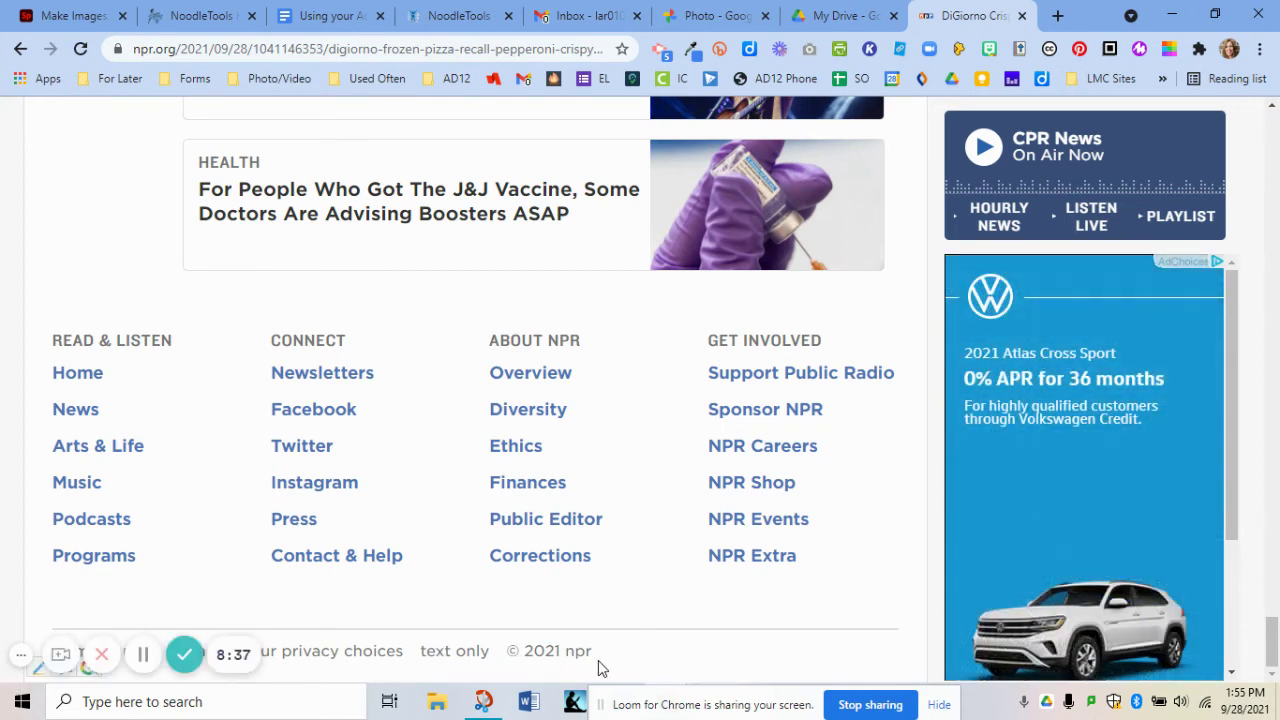
{"action": "scroll", "coordinate": [515, 495], "scroll_direction": "up", "scroll_amount": 10}
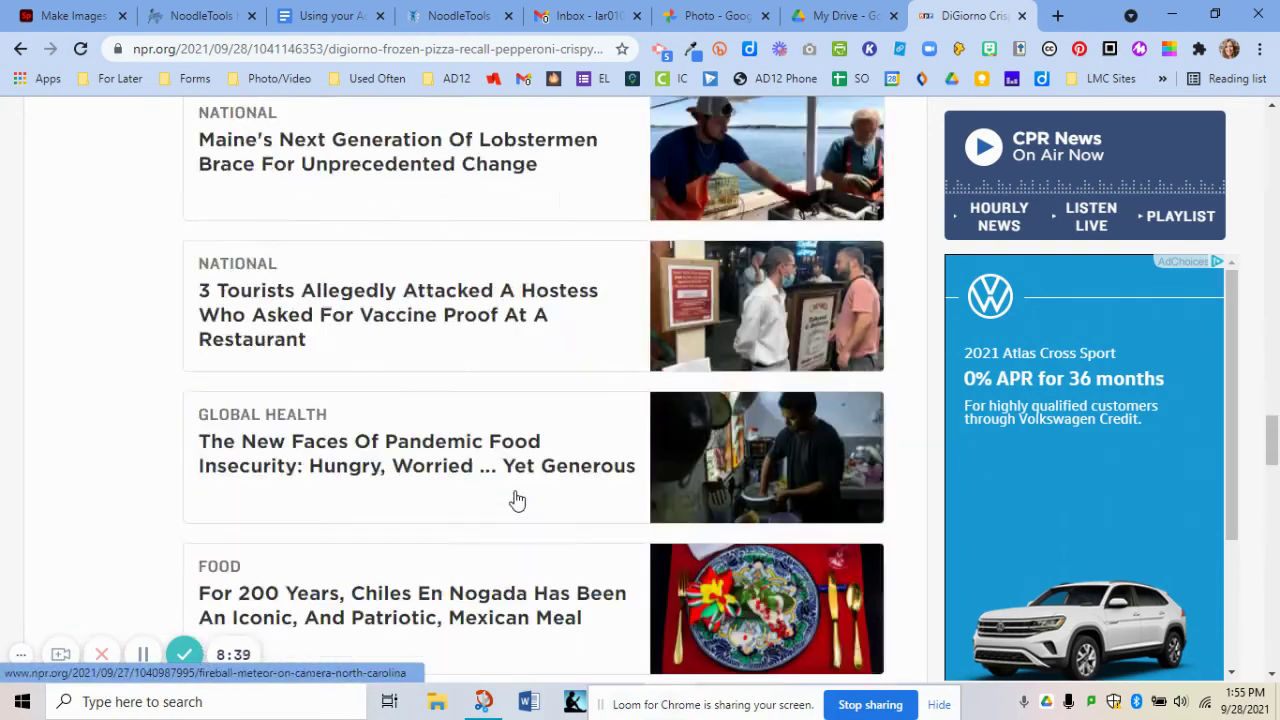
{"action": "scroll", "coordinate": [515, 495], "scroll_direction": "up", "scroll_amount": 15}
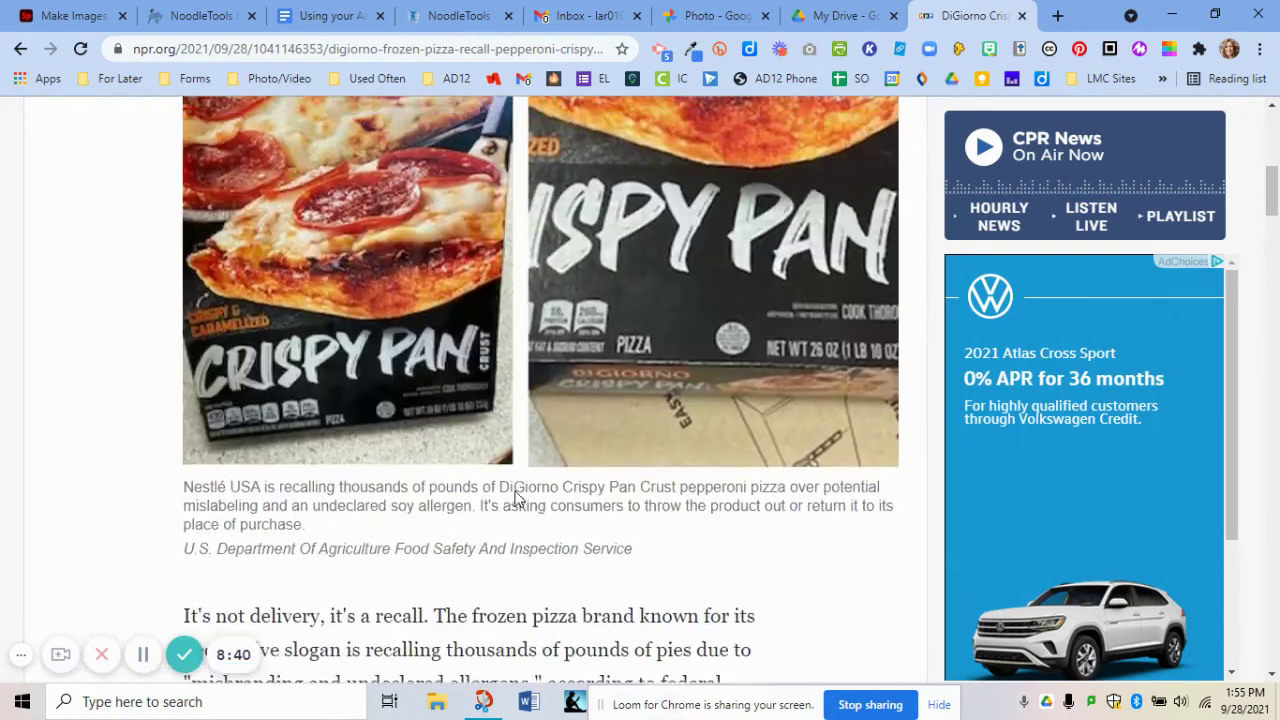
{"action": "triple_click", "coordinate": [480, 290]}
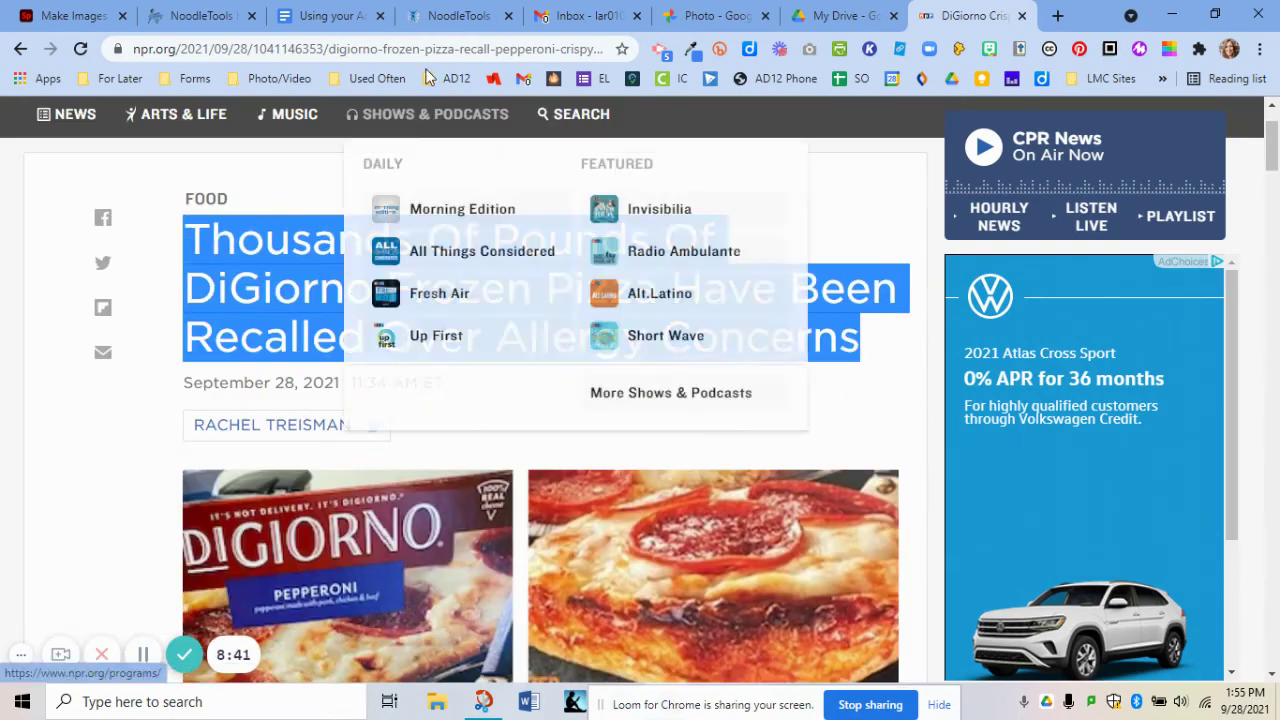
{"action": "left_click", "coordinate": [462, 15]}
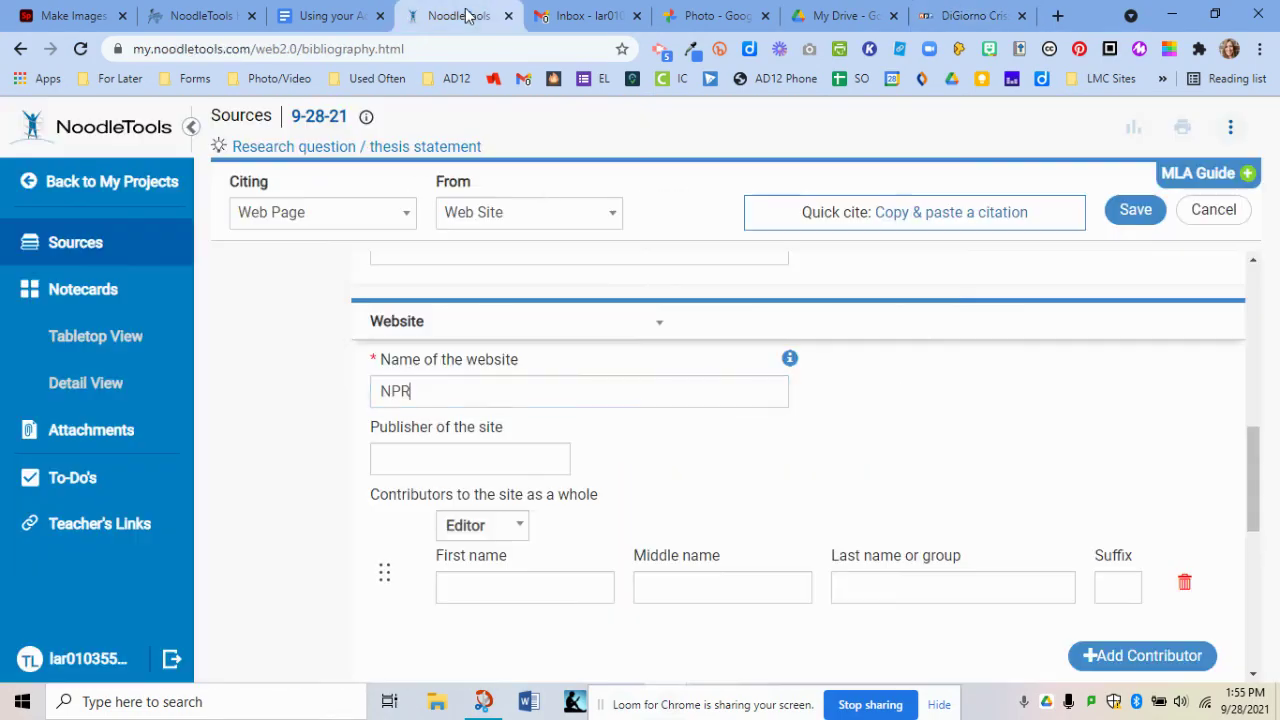
Read the Publisher guidance popup and leave Publisher of the site blank
{"action": "left_click", "coordinate": [491, 460]}
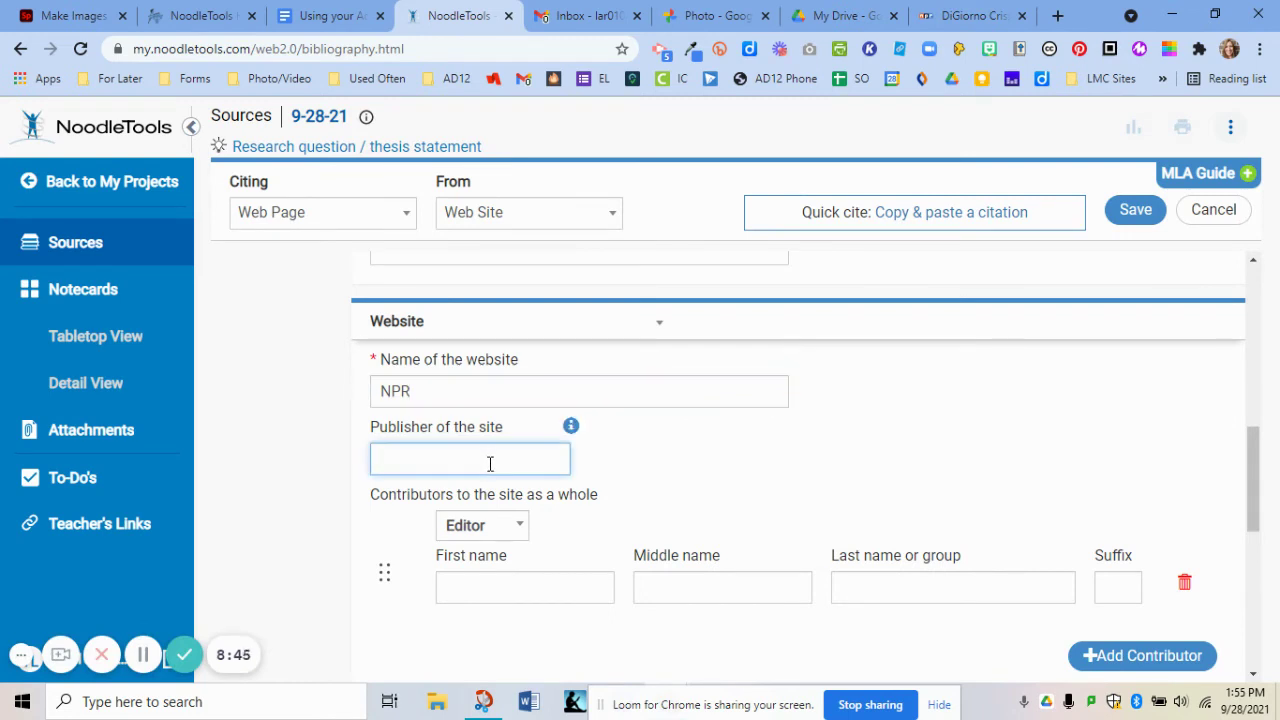
{"action": "left_click", "coordinate": [571, 428]}
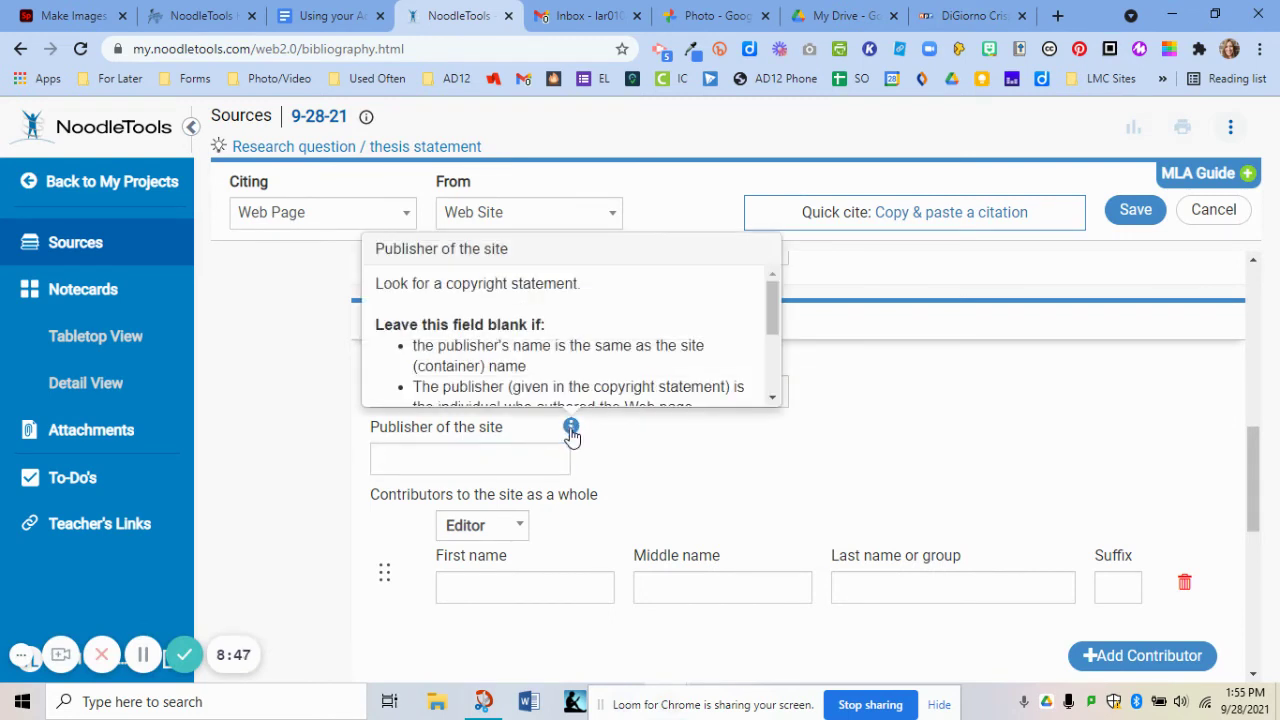
{"action": "left_click", "coordinate": [871, 387]}
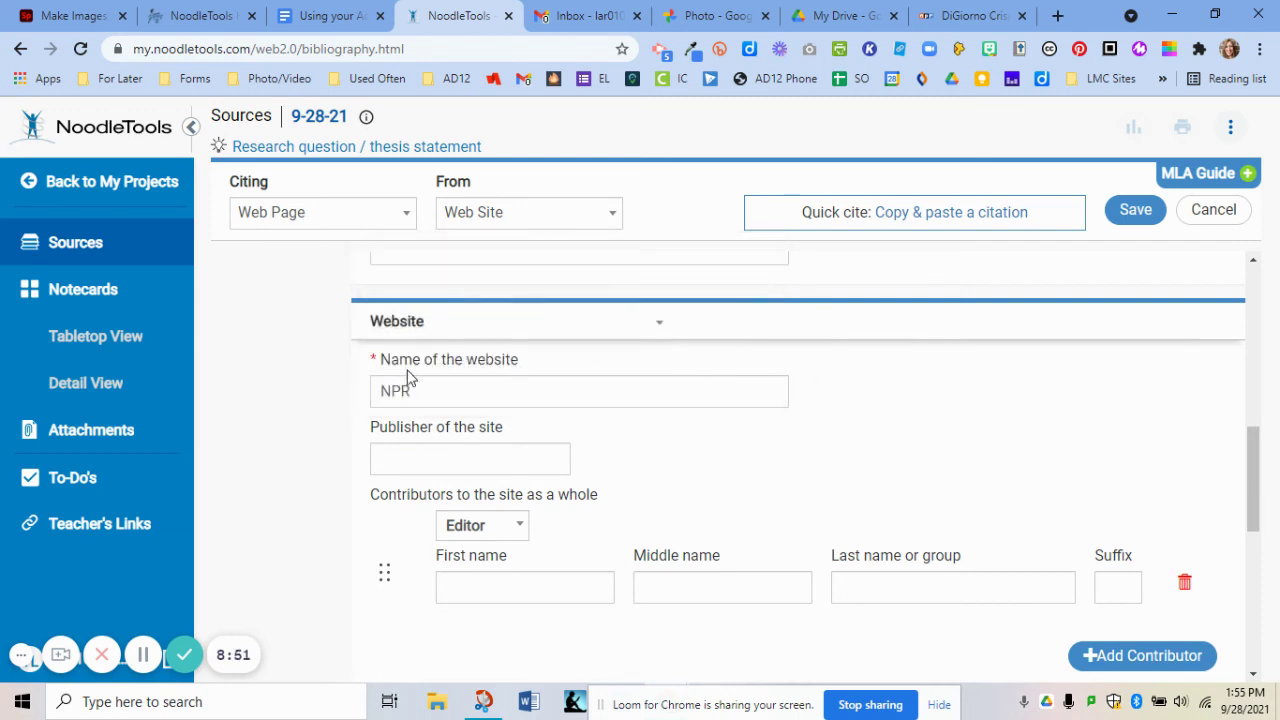
{"action": "scroll", "coordinate": [935, 411], "scroll_direction": "down", "scroll_amount": 3}
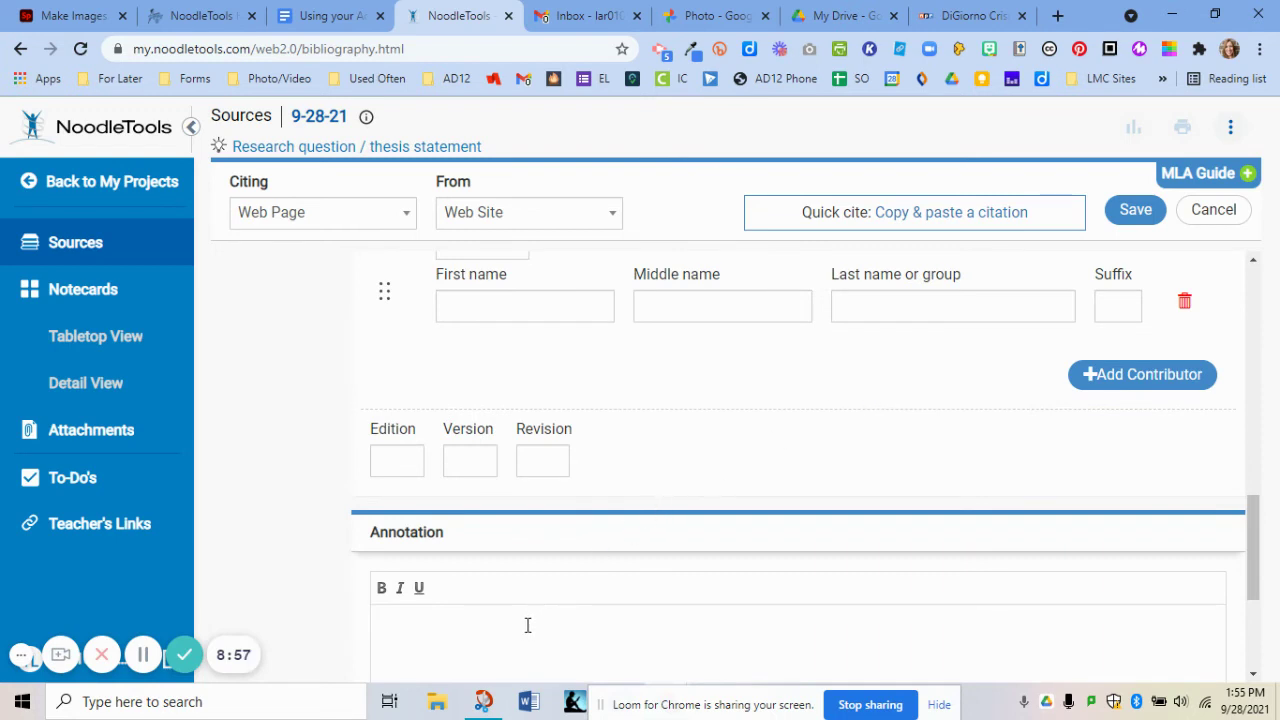
{"action": "scroll", "coordinate": [786, 428], "scroll_direction": "up", "scroll_amount": 4}
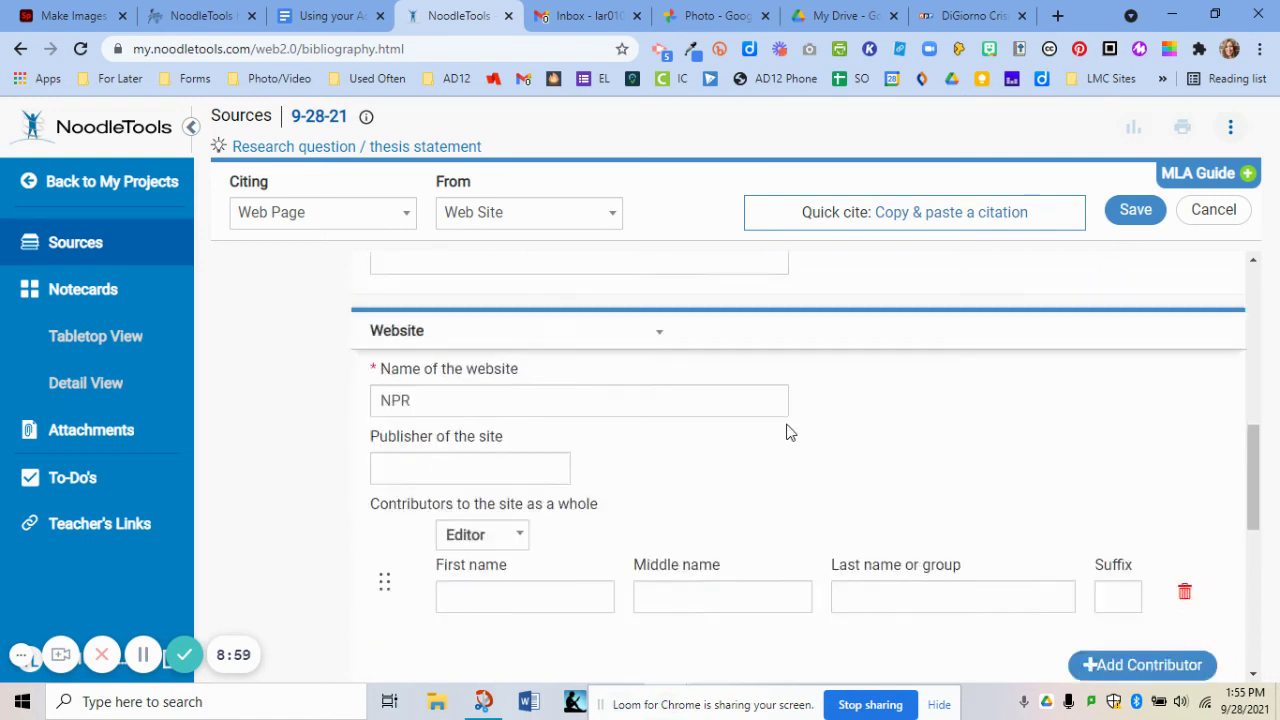
Save the citation and export all sources to Google Docs via Print/Export
{"action": "left_click", "coordinate": [1136, 212]}
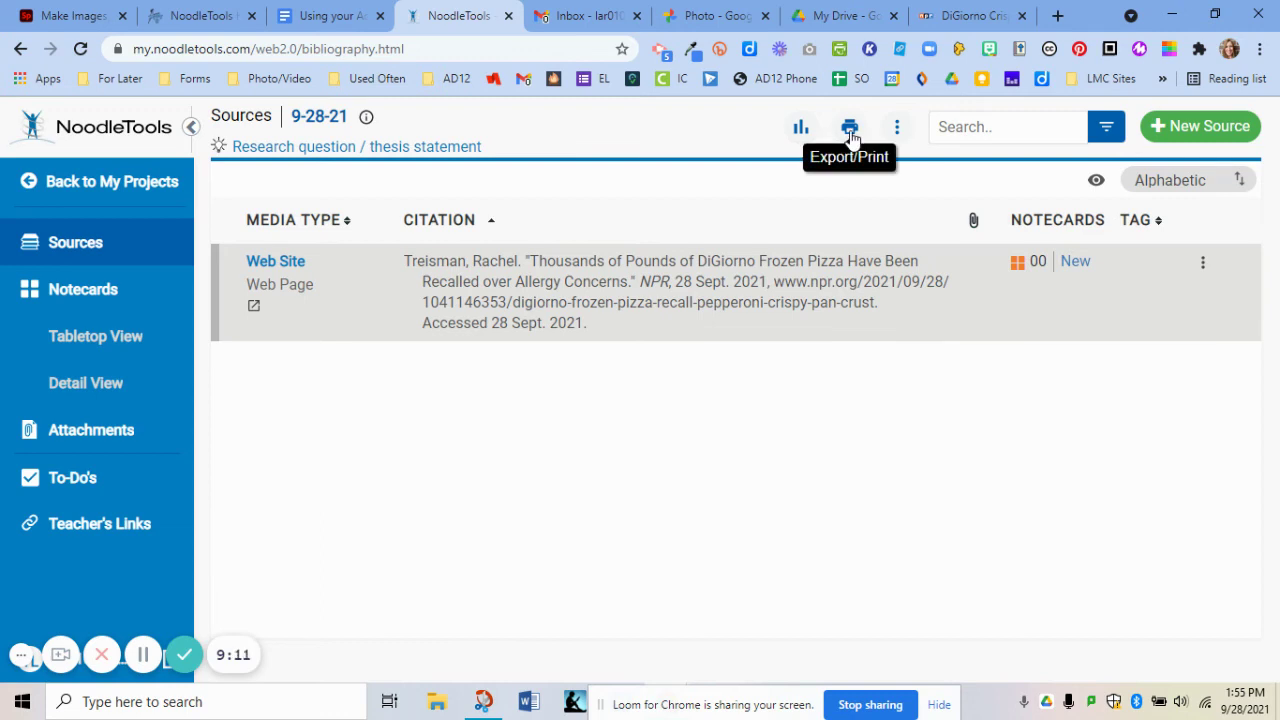
{"action": "left_click", "coordinate": [851, 137]}
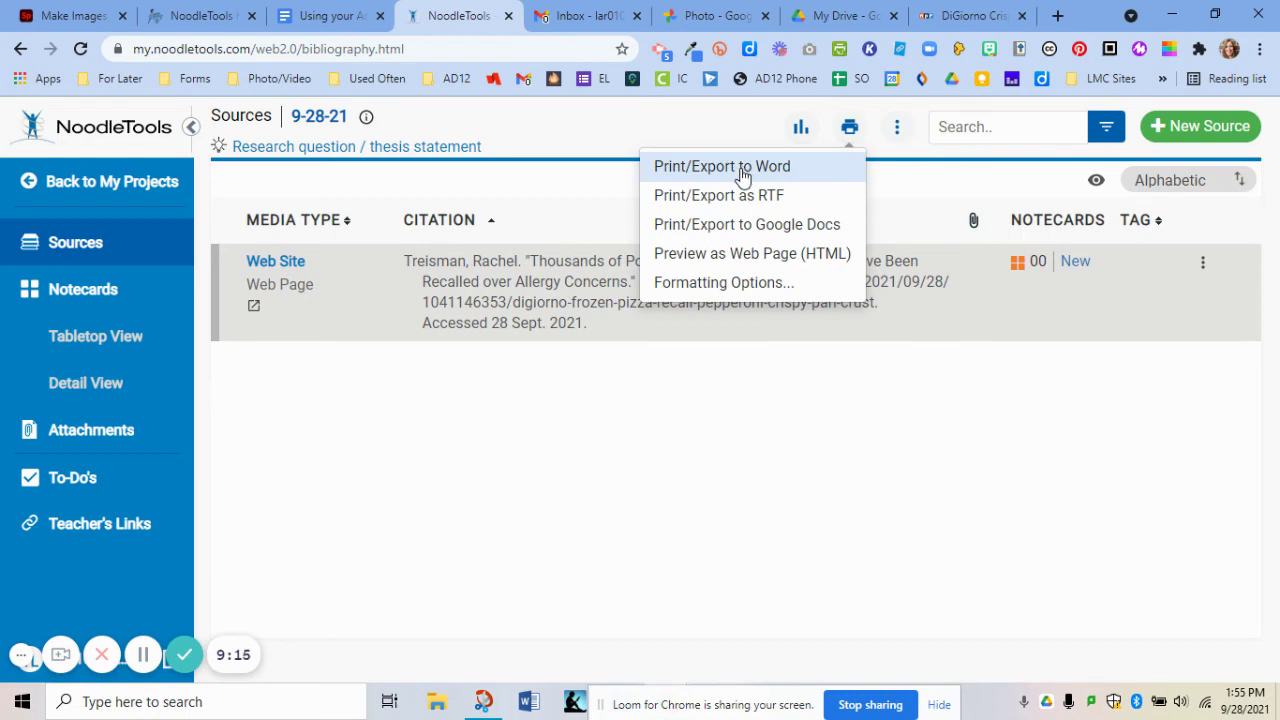
{"action": "left_click", "coordinate": [722, 226]}
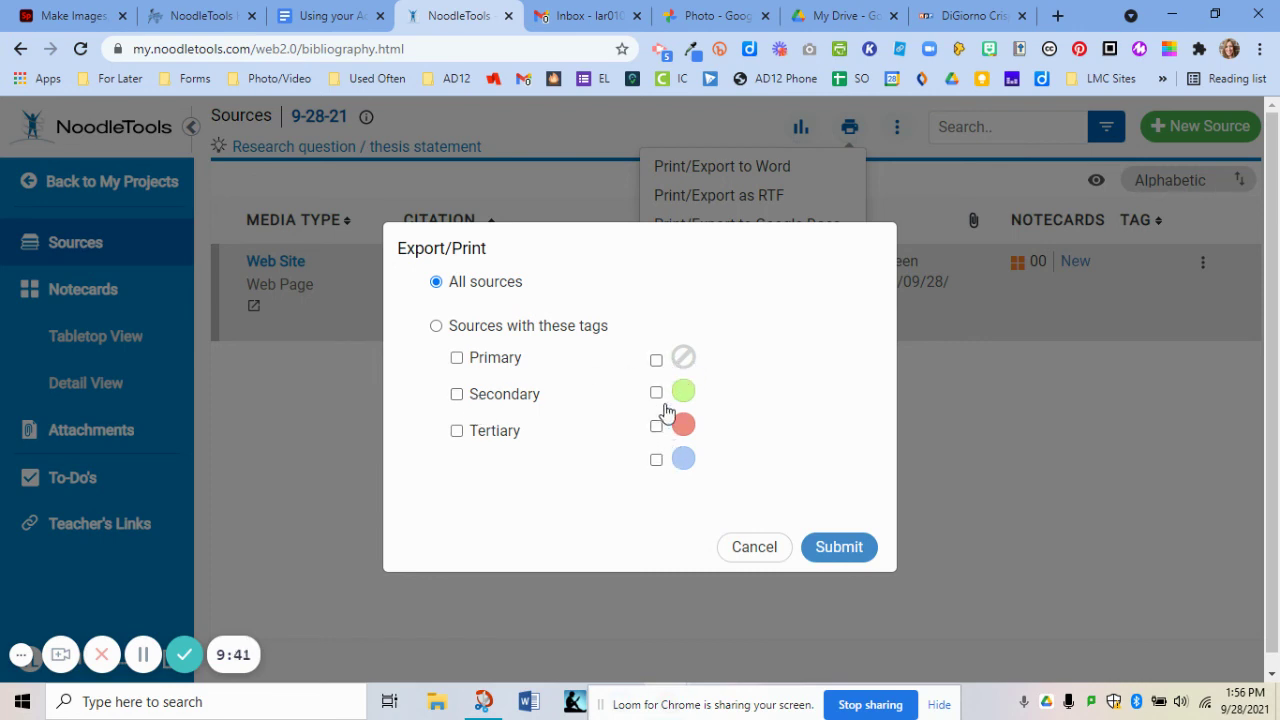
{"action": "left_click", "coordinate": [839, 548]}
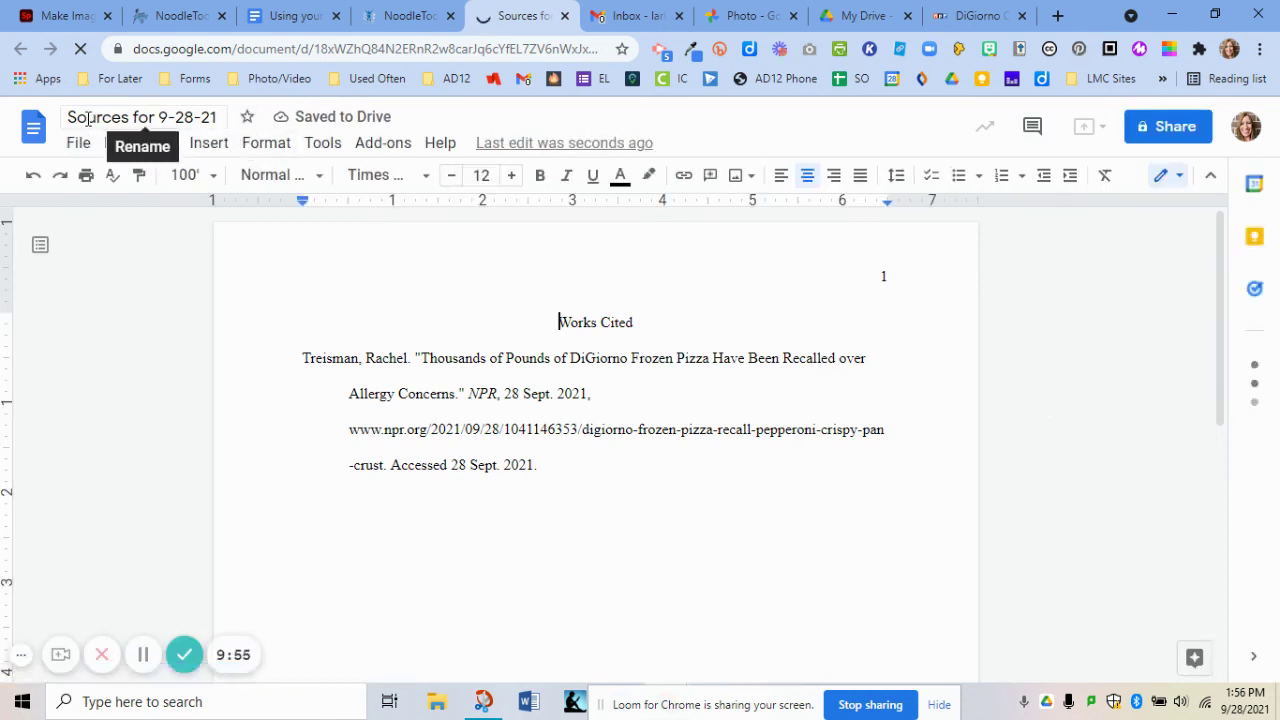
Undo the accidental title edit in 'Sources for 9-28-21' and select the NPR citation paragraph
{"action": "left_click_drag", "start_coordinate": [68, 118], "coordinate": [158, 120]}
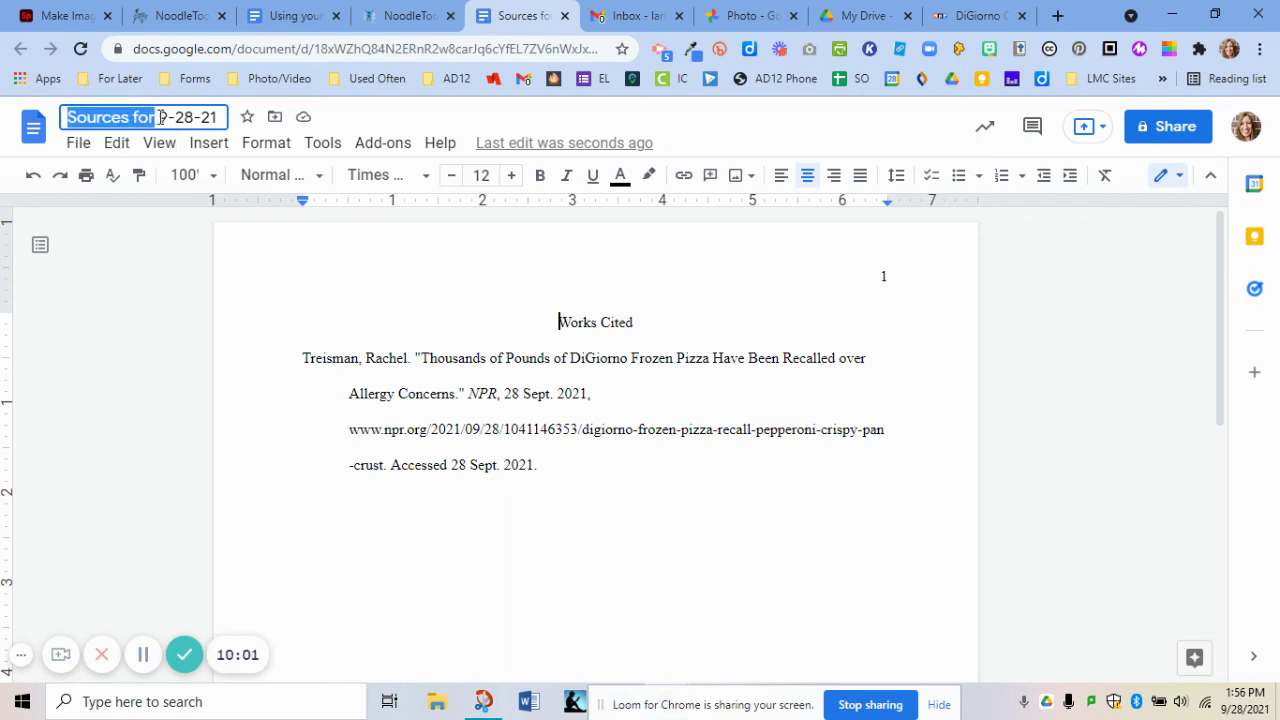
{"action": "left_click_drag", "start_coordinate": [157, 117], "coordinate": [184, 117]}
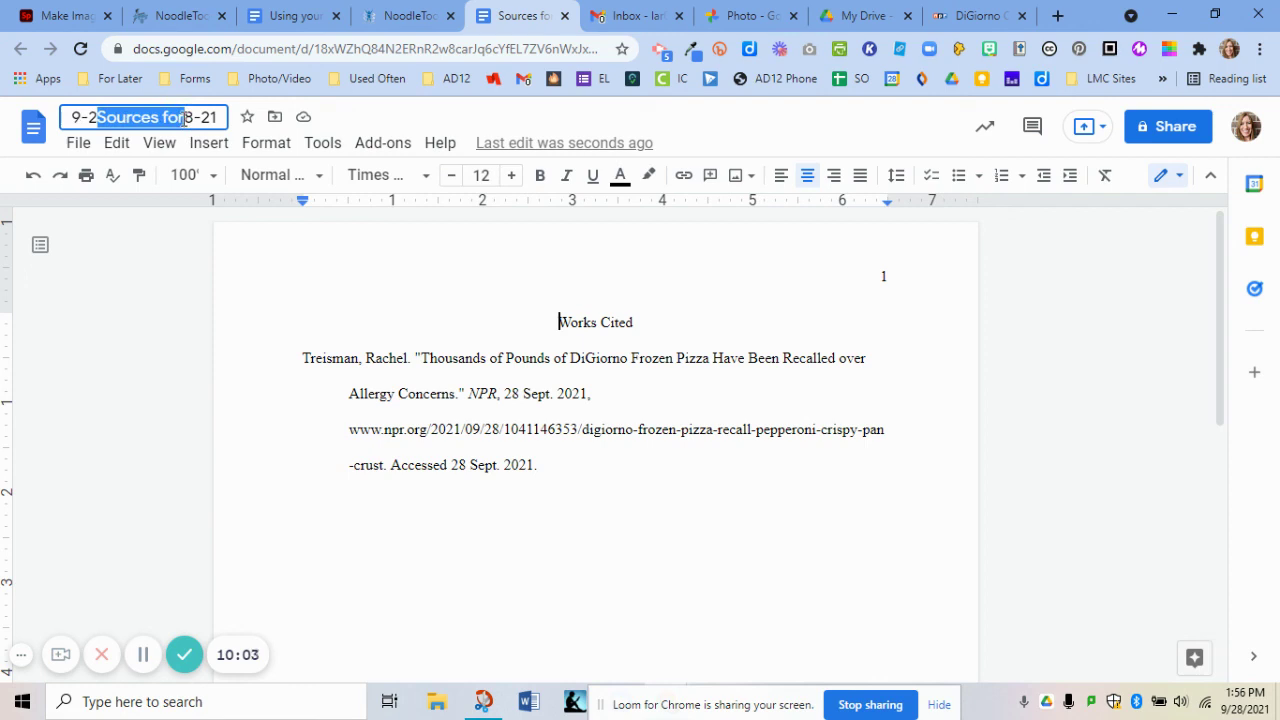
{"action": "key", "text": "ctrl+z"}
{"action": "left_click", "coordinate": [184, 117]}
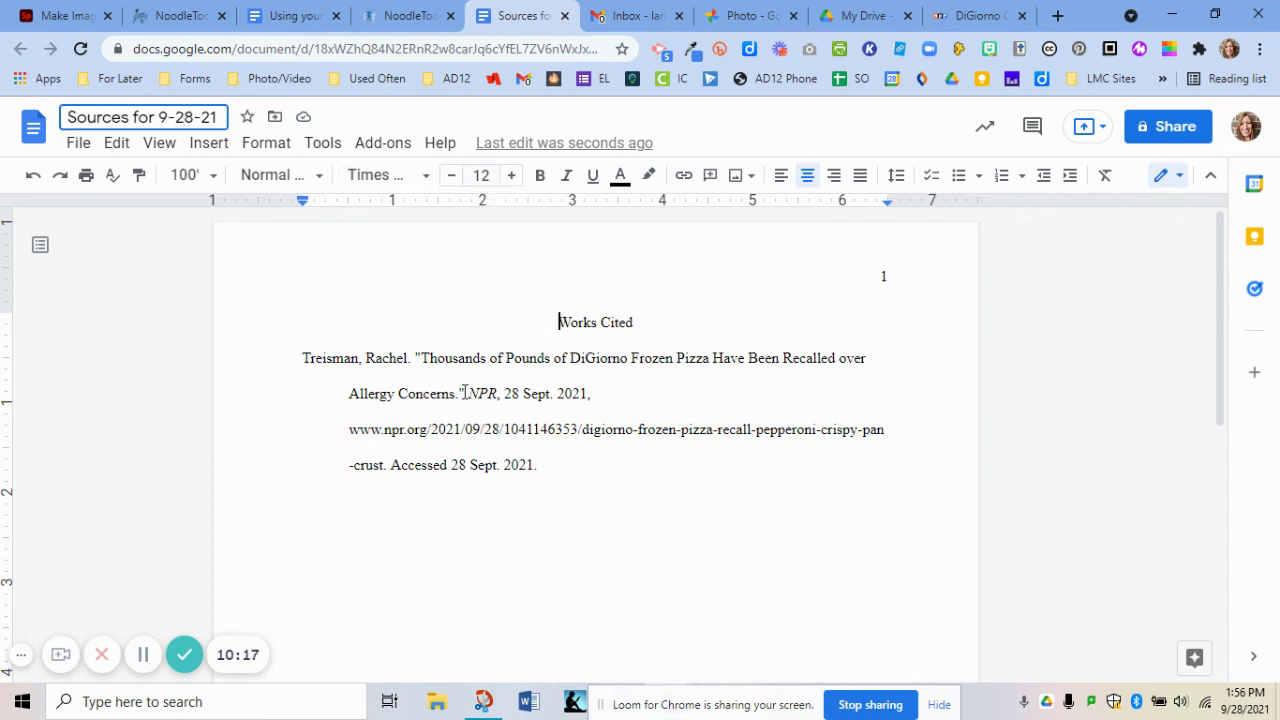
{"action": "left_click_drag", "start_coordinate": [292, 359], "coordinate": [545, 462]}
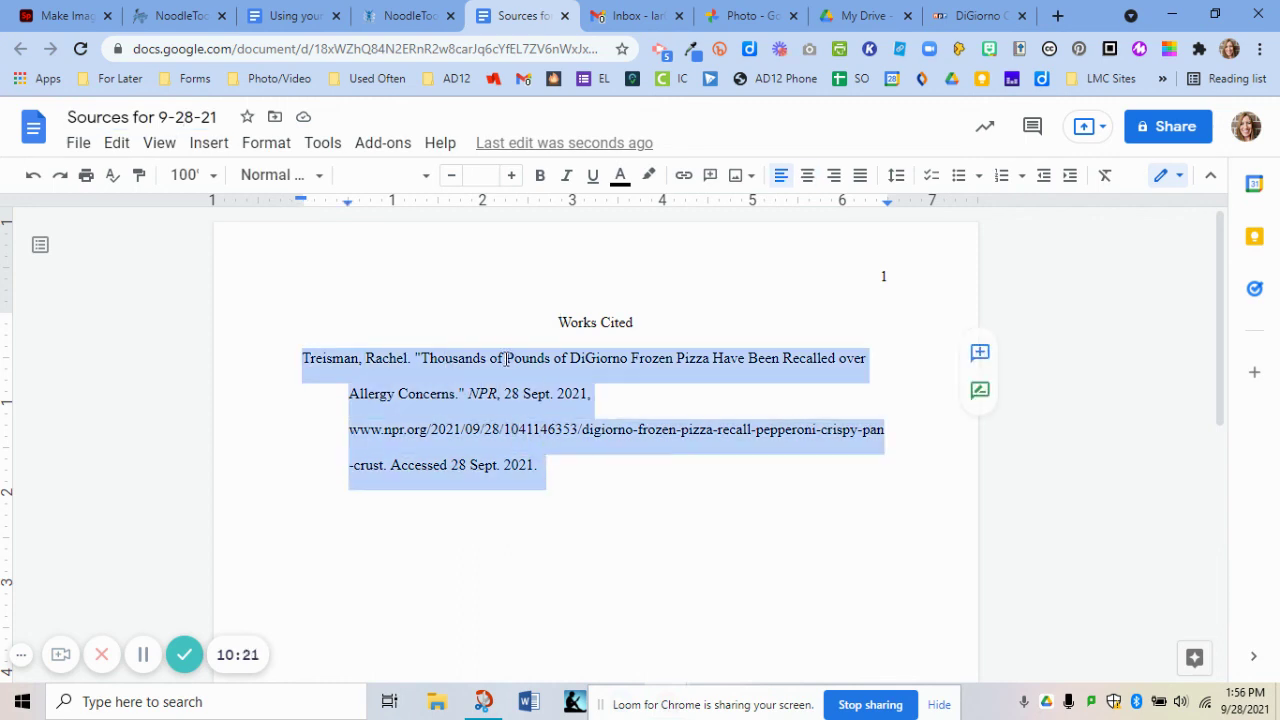